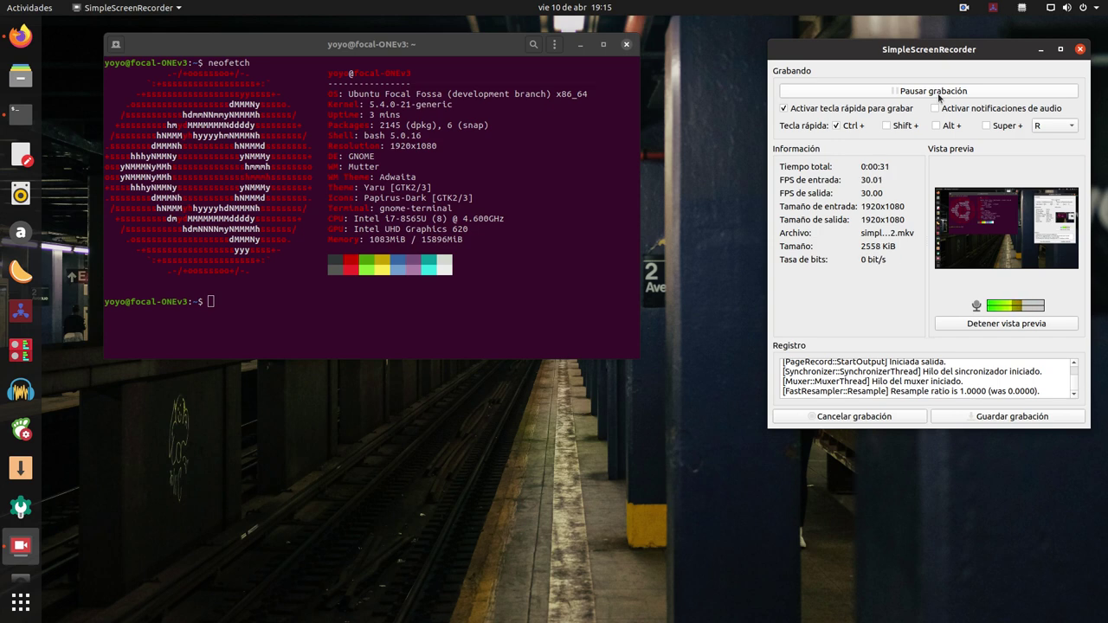
Minimize the terminal and SimpleScreenRecorder windows to clear the desktop
click(578, 47)
click(578, 46)
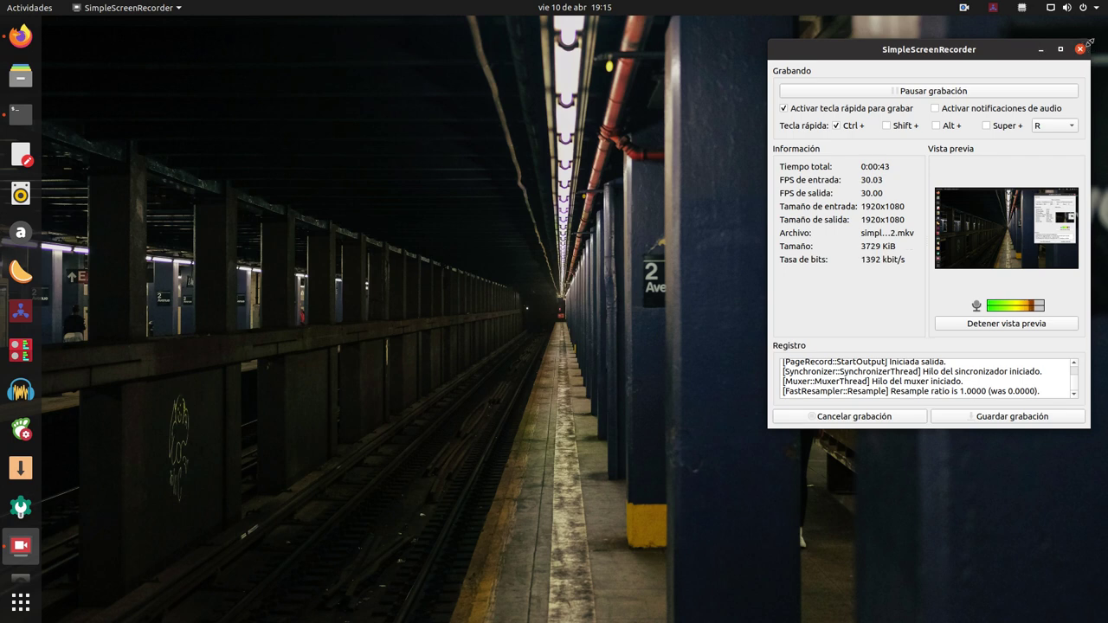
click(1040, 50)
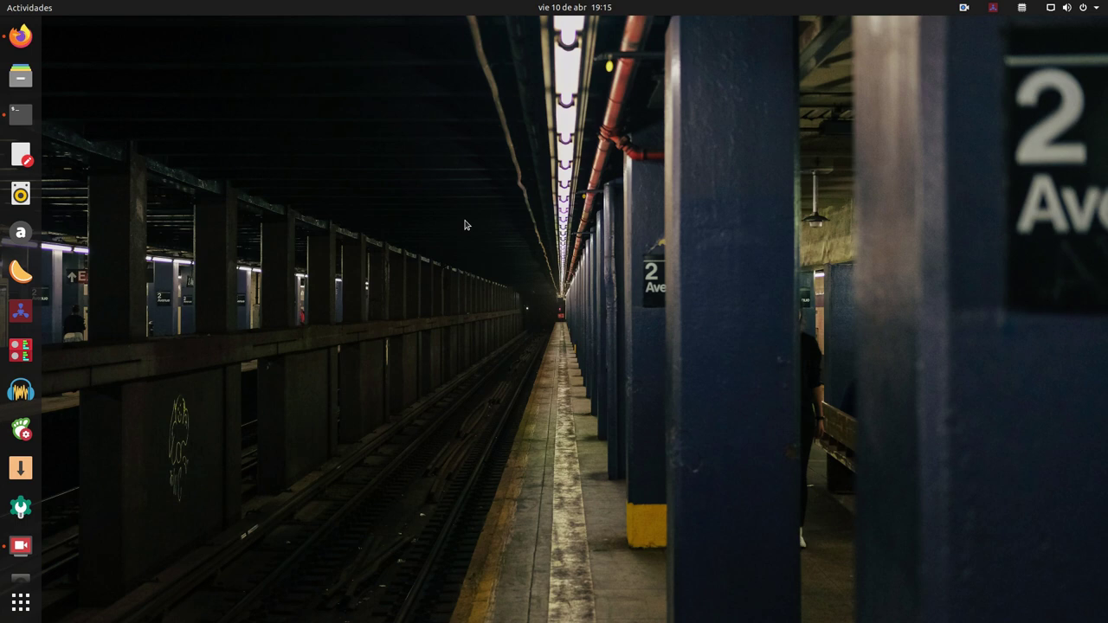
Switch to Firefox and look over the trending tracks on the SoundCloud home page
click(11, 43)
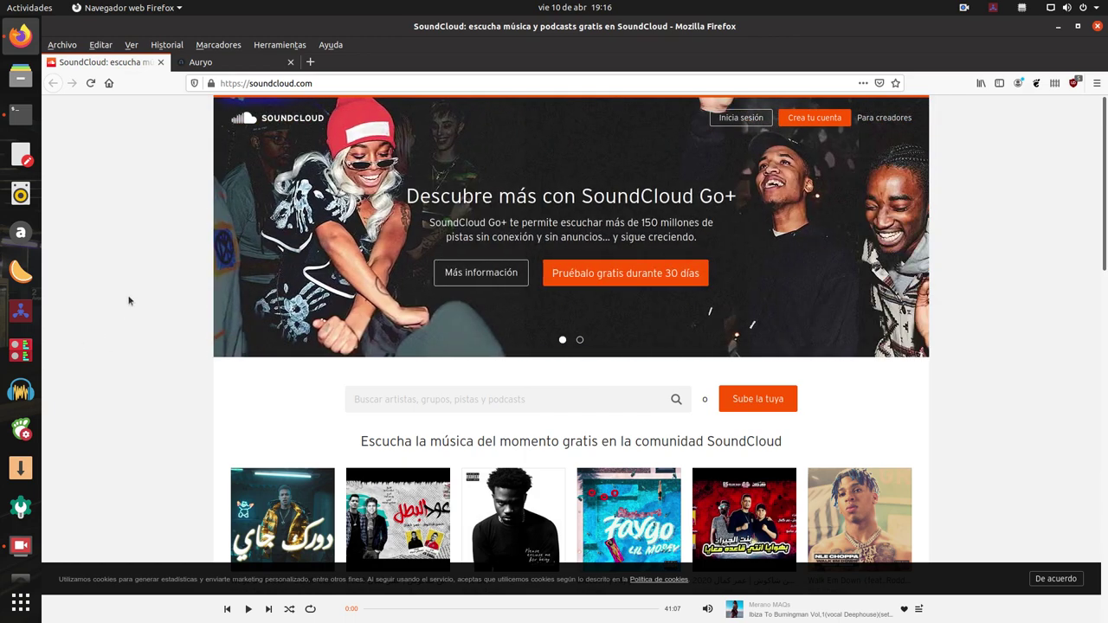
scroll(227, 386, down, 5)
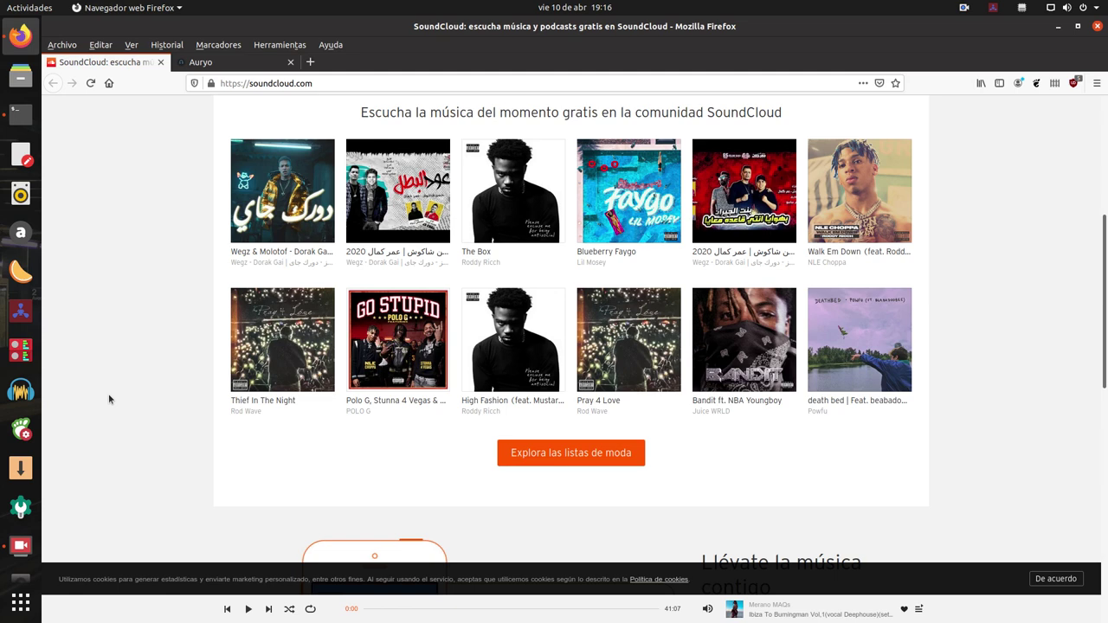
scroll(99, 384, up, 3)
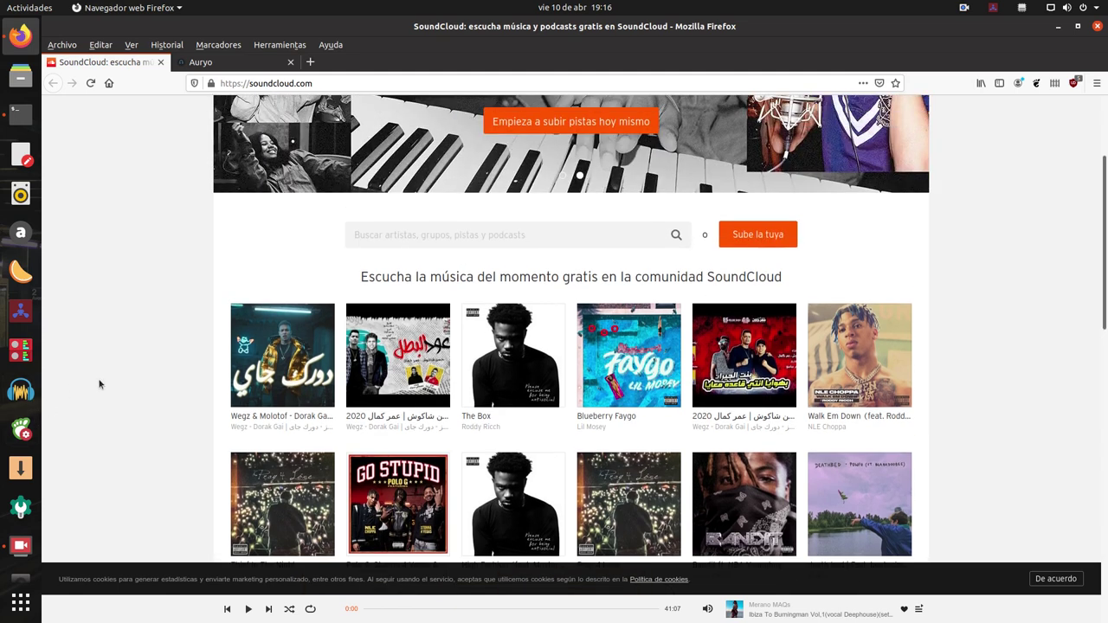
scroll(99, 384, up, 3)
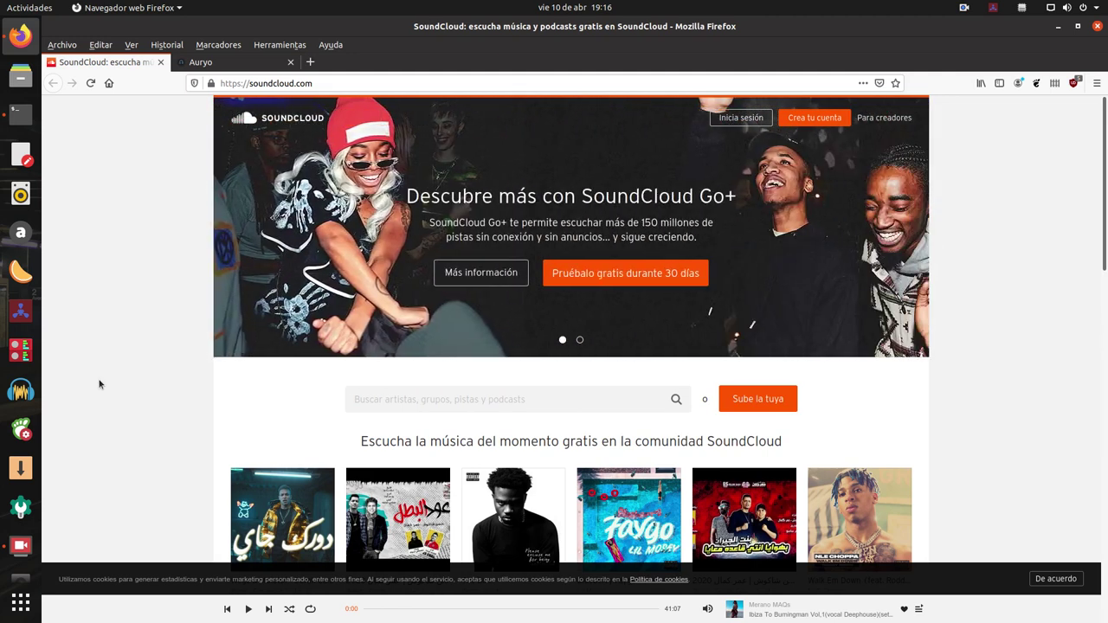
click(339, 83)
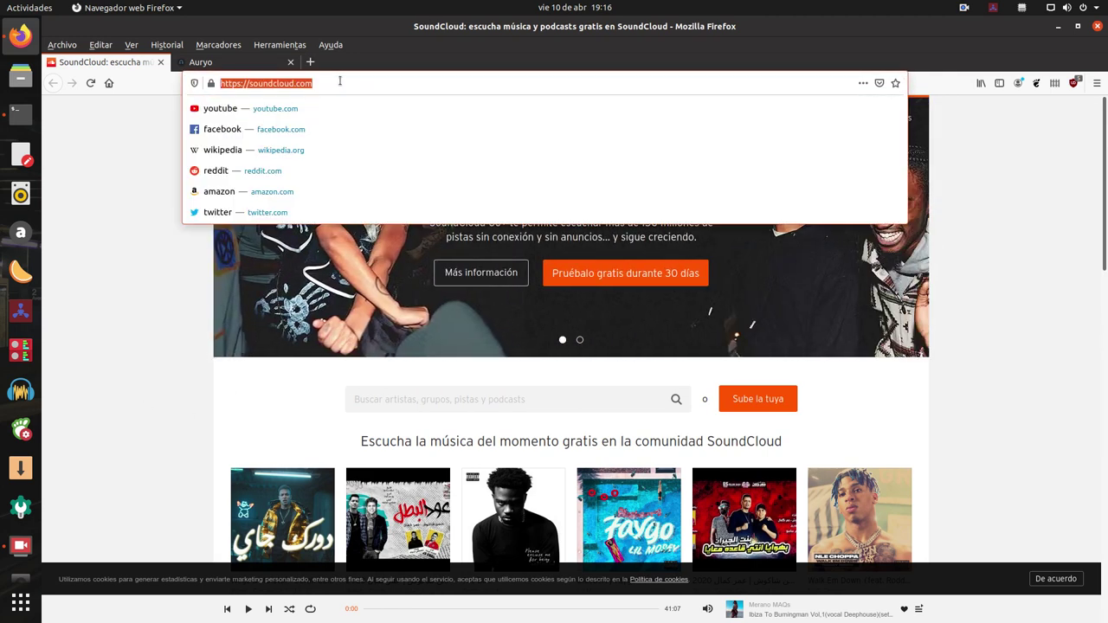
click(339, 82)
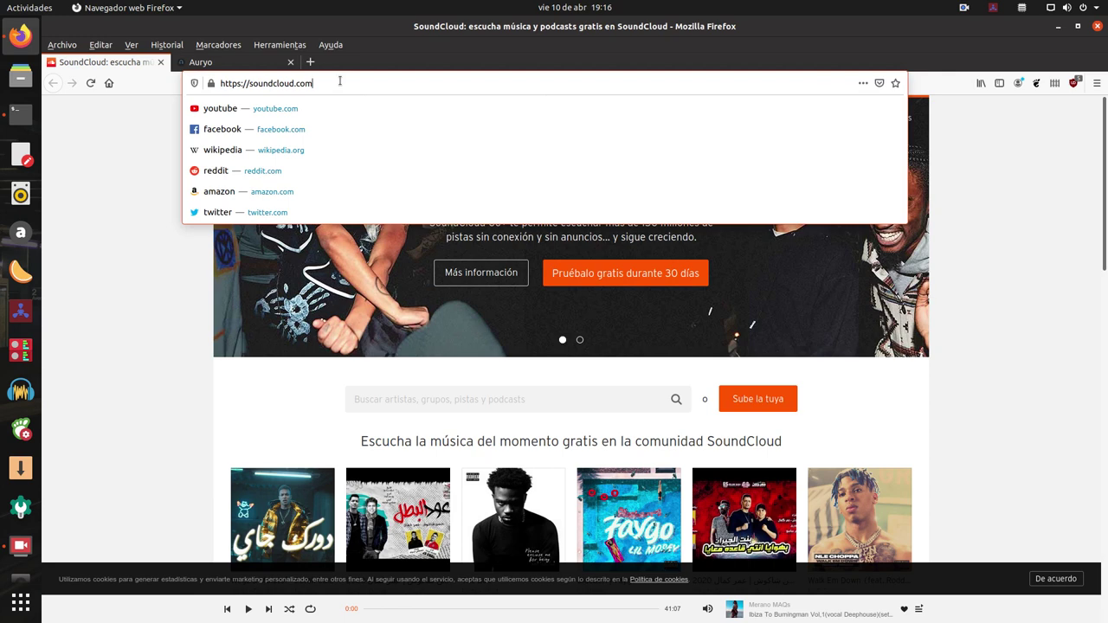
text(/ex)
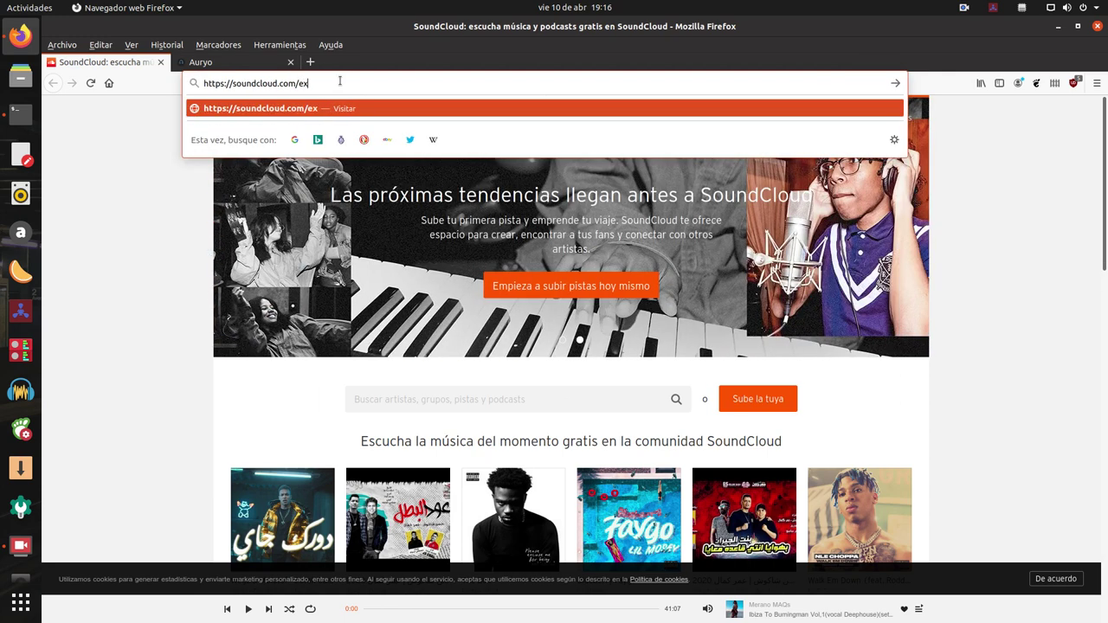
text(plore)
key(Return)
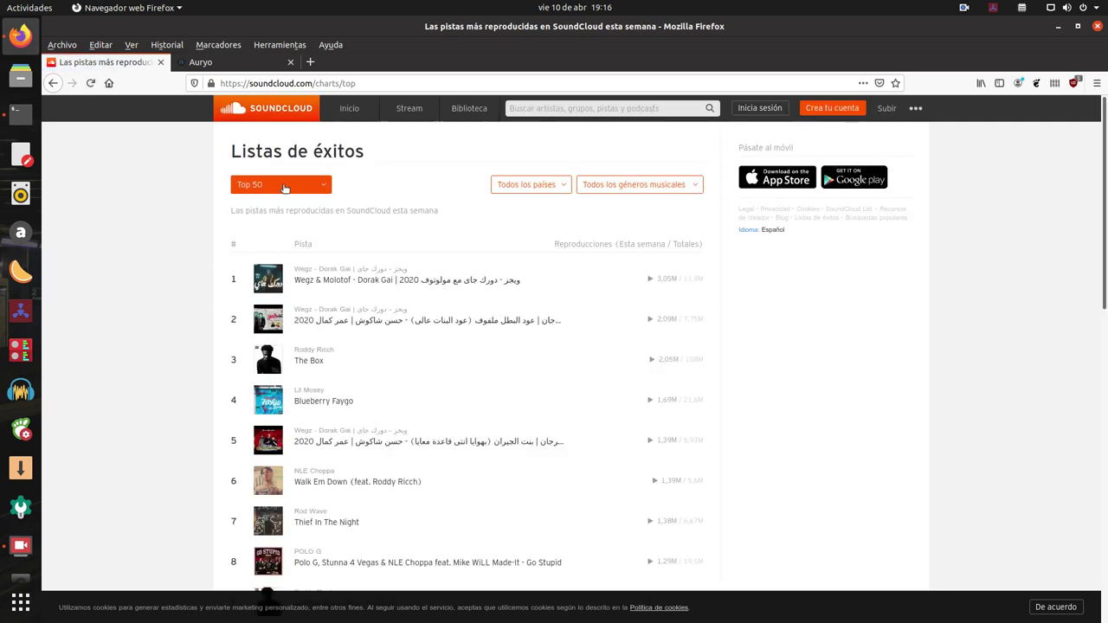
Set the SoundCloud charts to Novedades with the Disco genre and look through the listed tracks
click(284, 188)
click(257, 224)
click(635, 185)
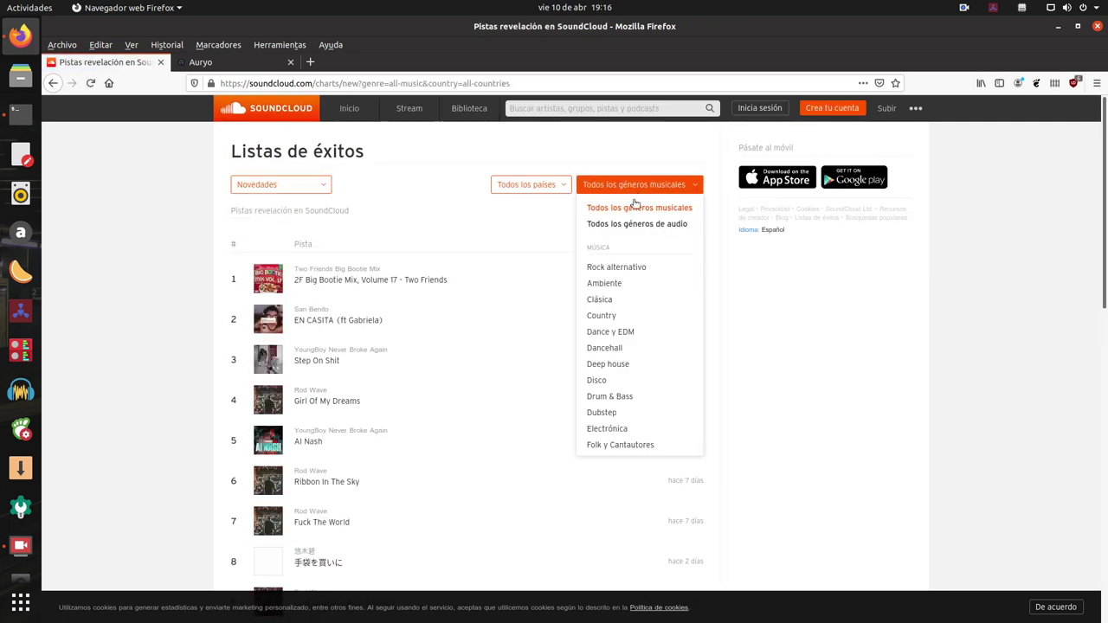
click(606, 381)
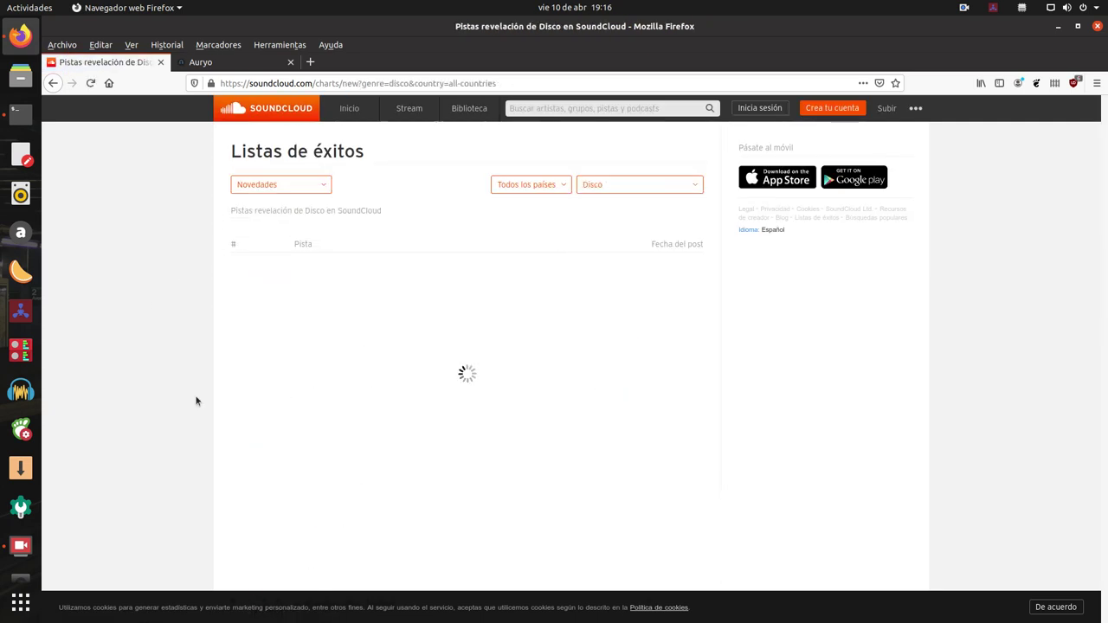
scroll(192, 400, down, 3)
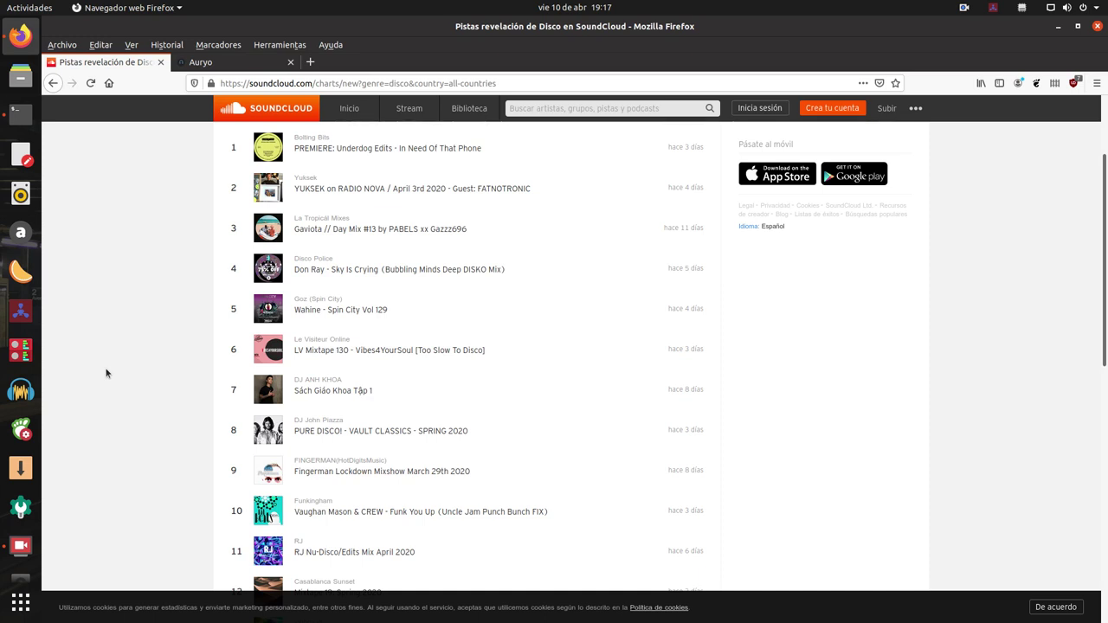
scroll(153, 363, down, 5)
scroll(153, 363, up, 5)
scroll(155, 364, up, 3)
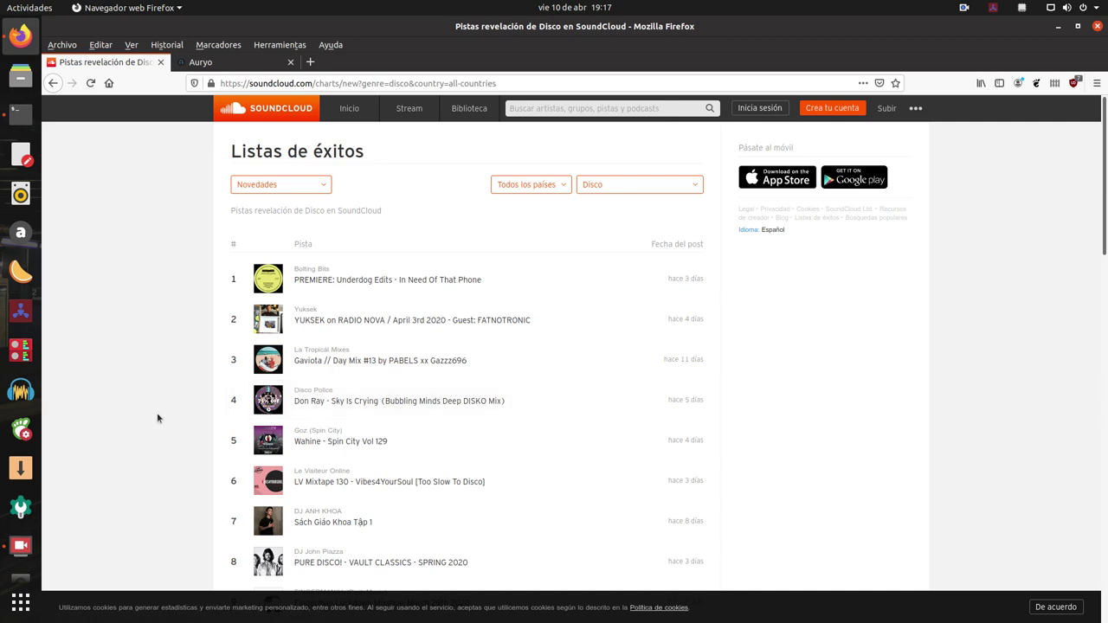
Briefly play the fourth track of the Disco chart, "Sky Is Crying", and pause it
click(268, 400)
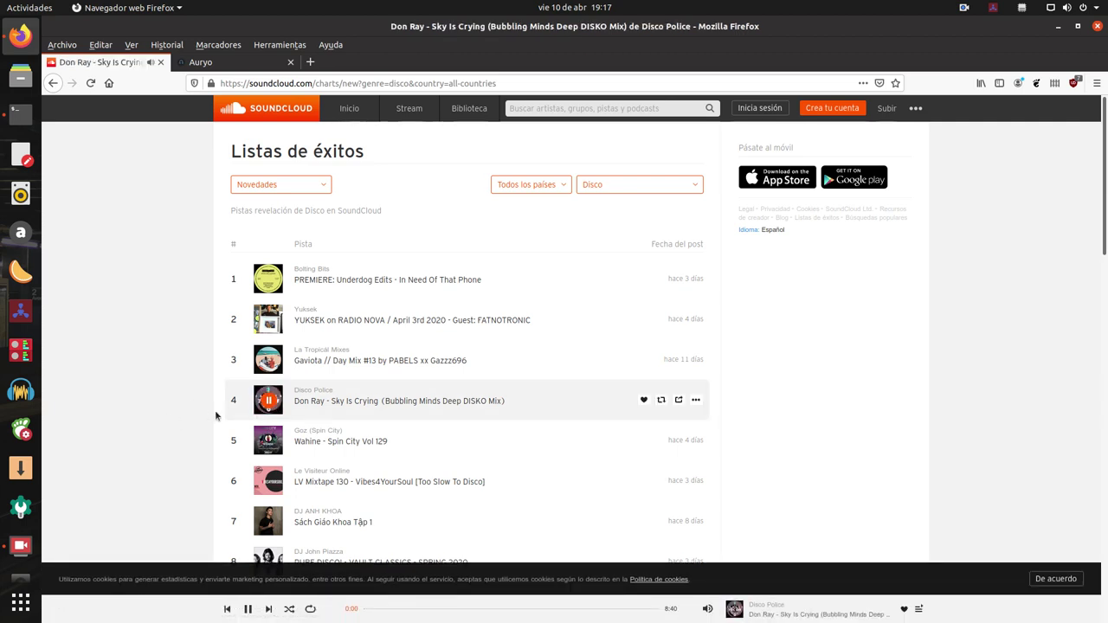
click(249, 610)
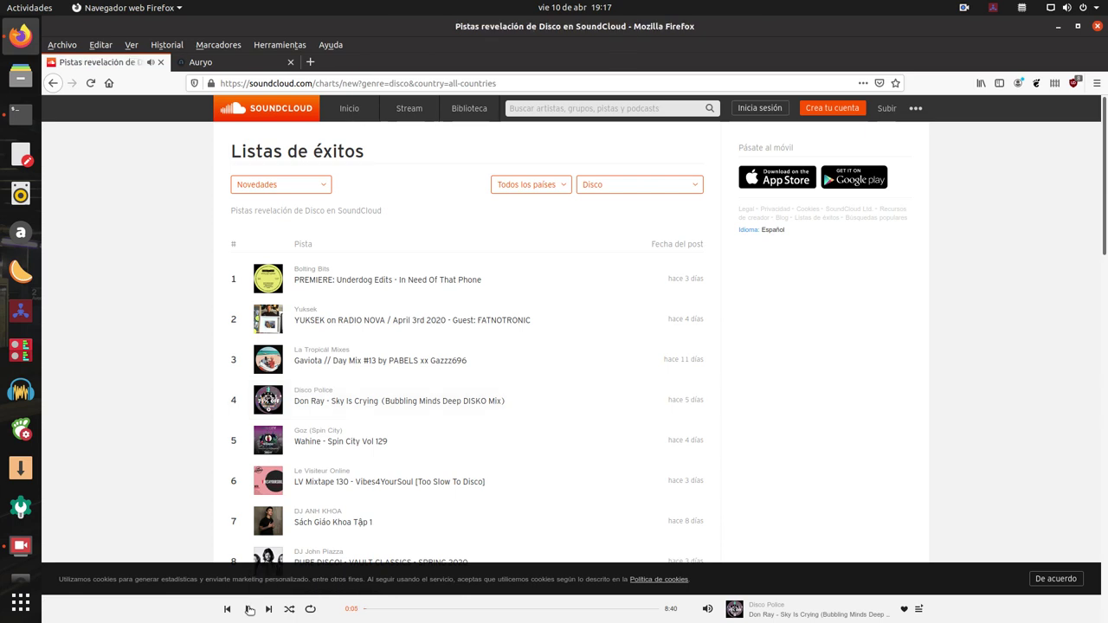
scroll(251, 357, down, 5)
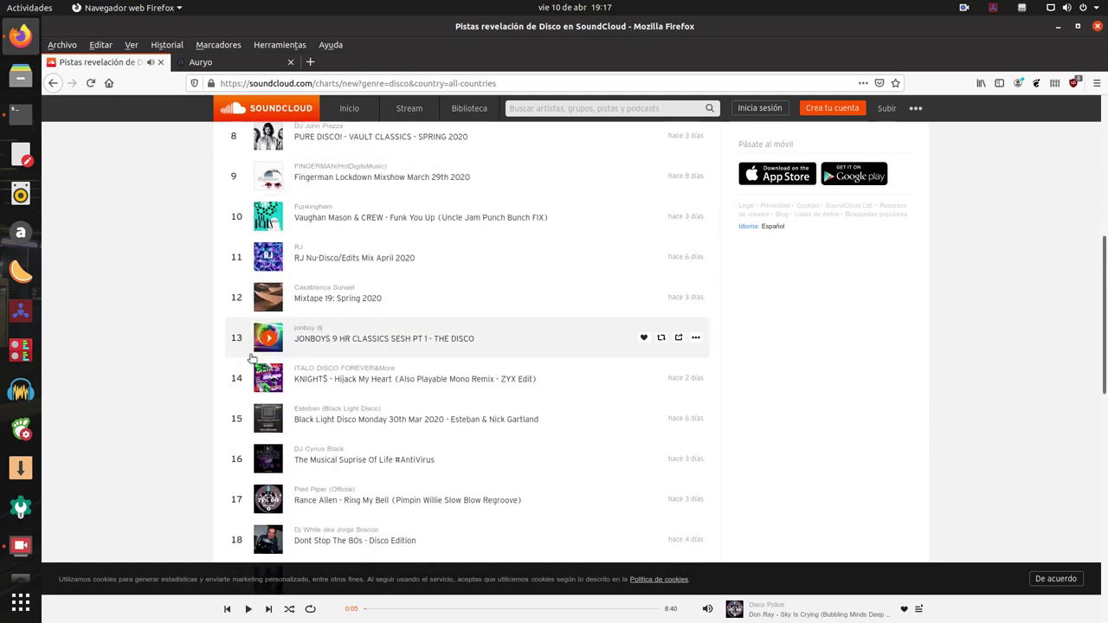
scroll(251, 350, up, 3)
Switch the Novedades chart to the Deep house genre and briefly play its first track, "Ibiza To Burningman Vol,1"
click(54, 84)
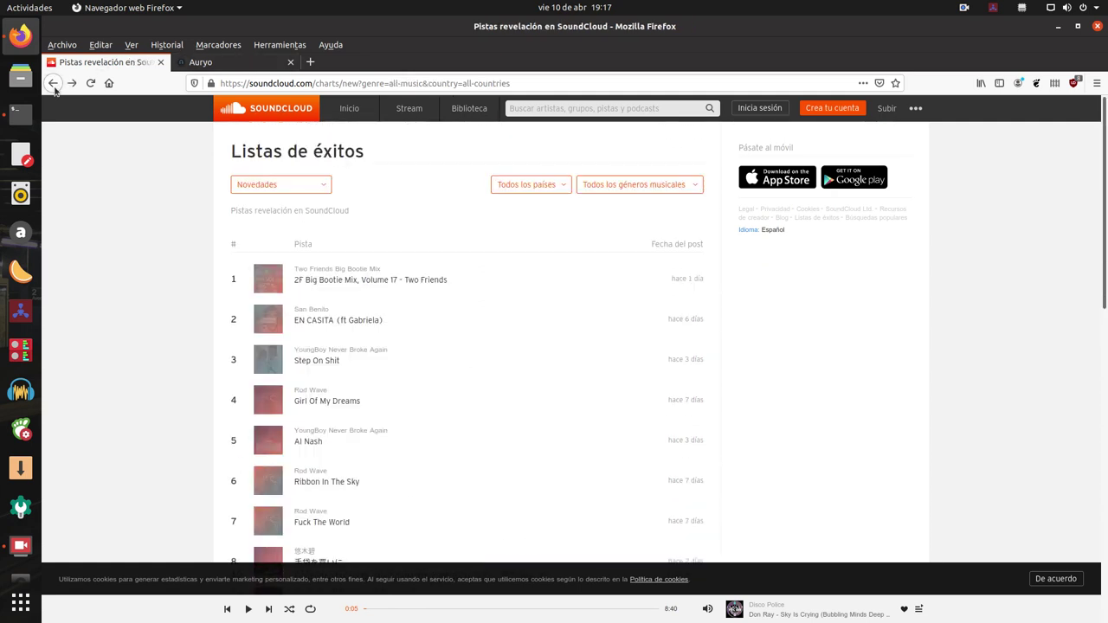
click(632, 187)
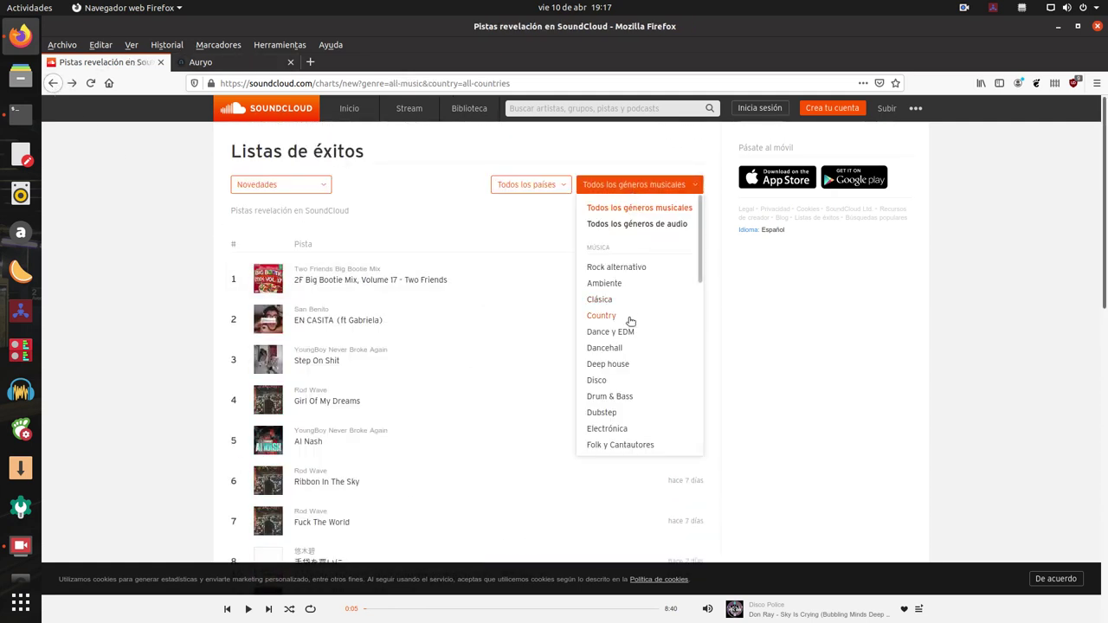
click(618, 364)
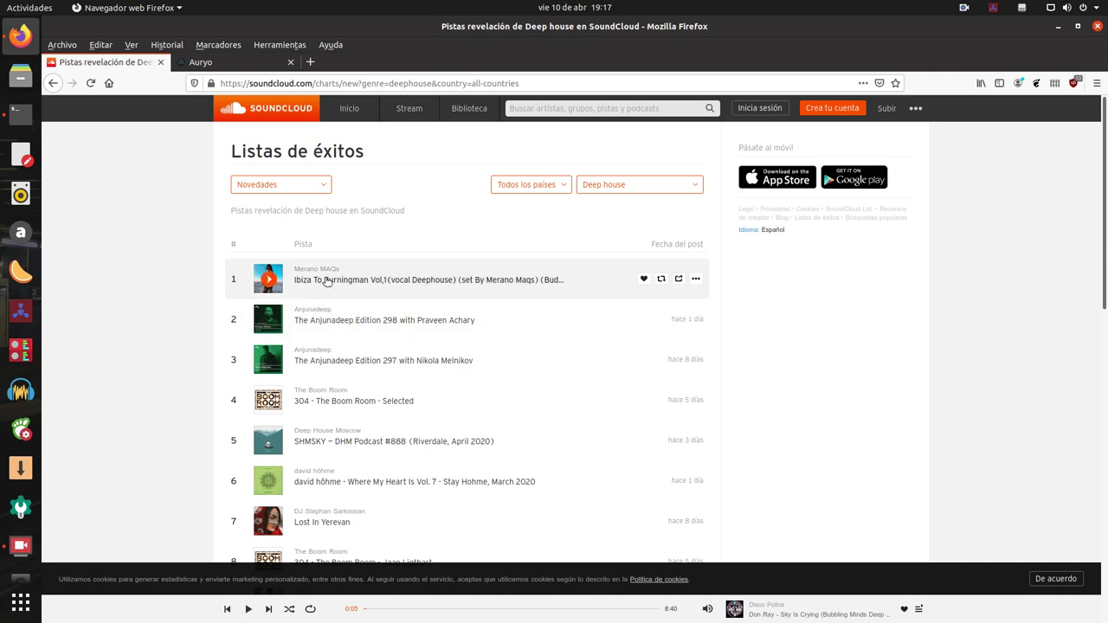
click(268, 278)
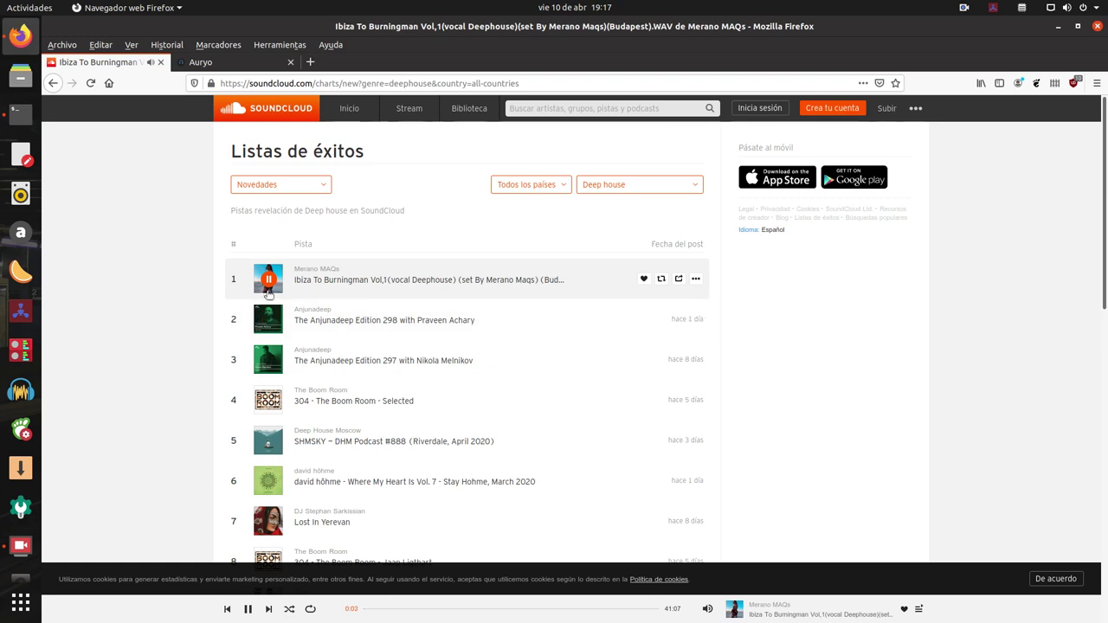
key(space)
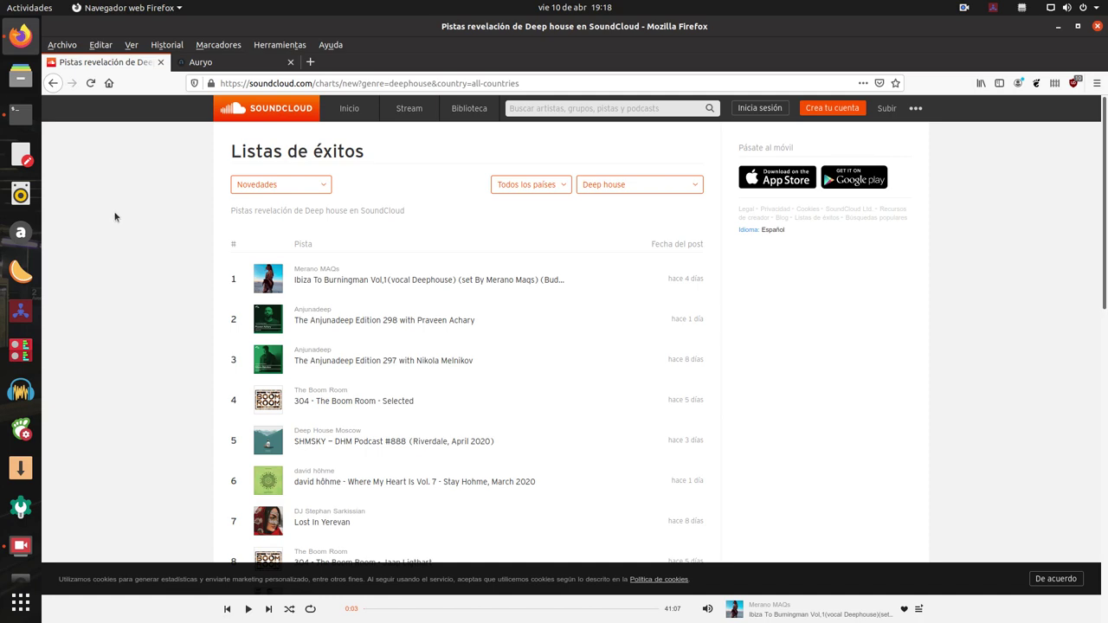
Minimize Firefox, then open Rhythmbox and reposition its window on the desktop
click(1058, 26)
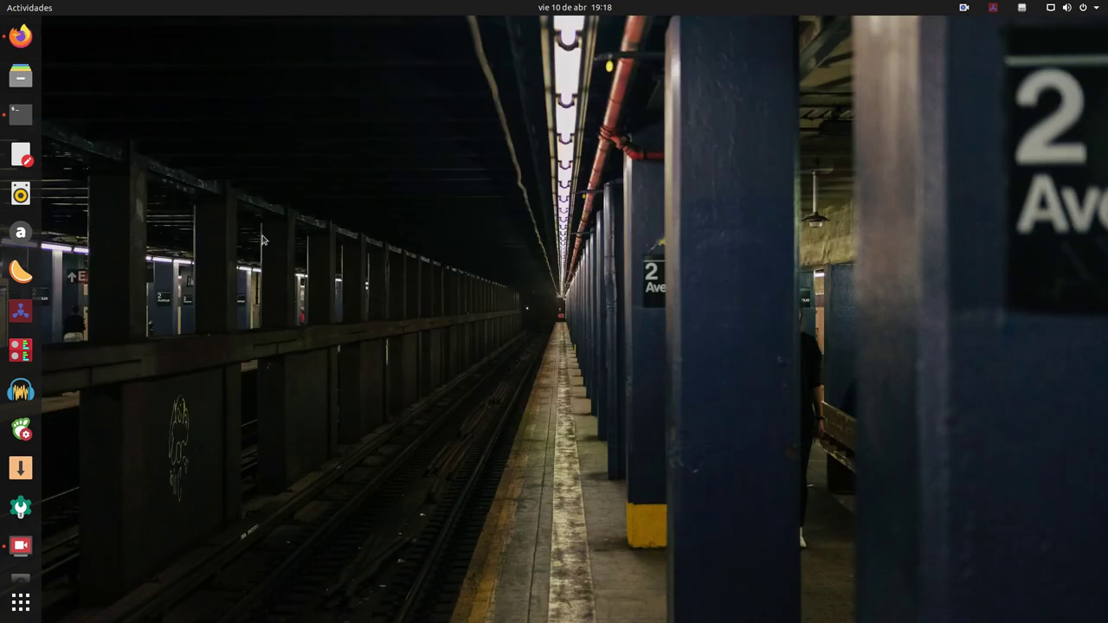
click(20, 194)
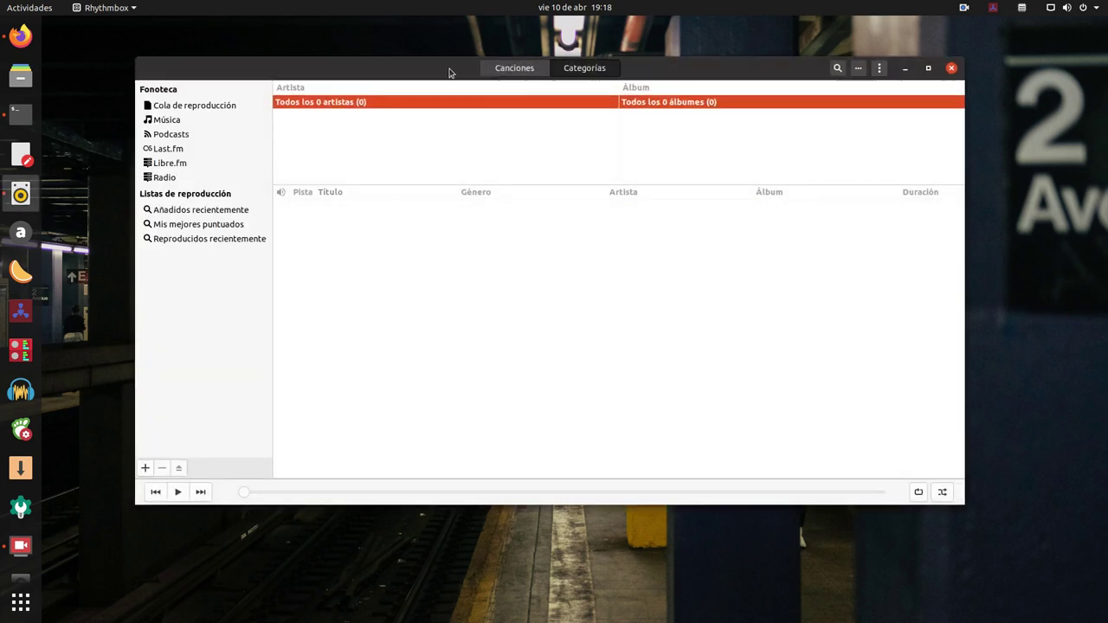
drag(449, 72, 485, 82)
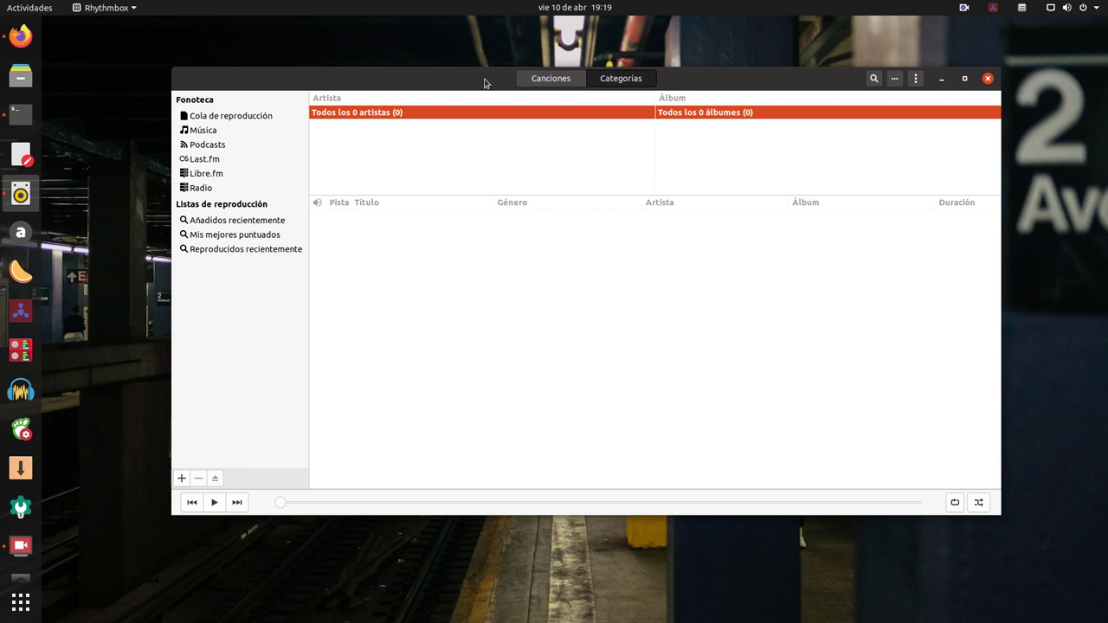
drag(457, 79, 465, 69)
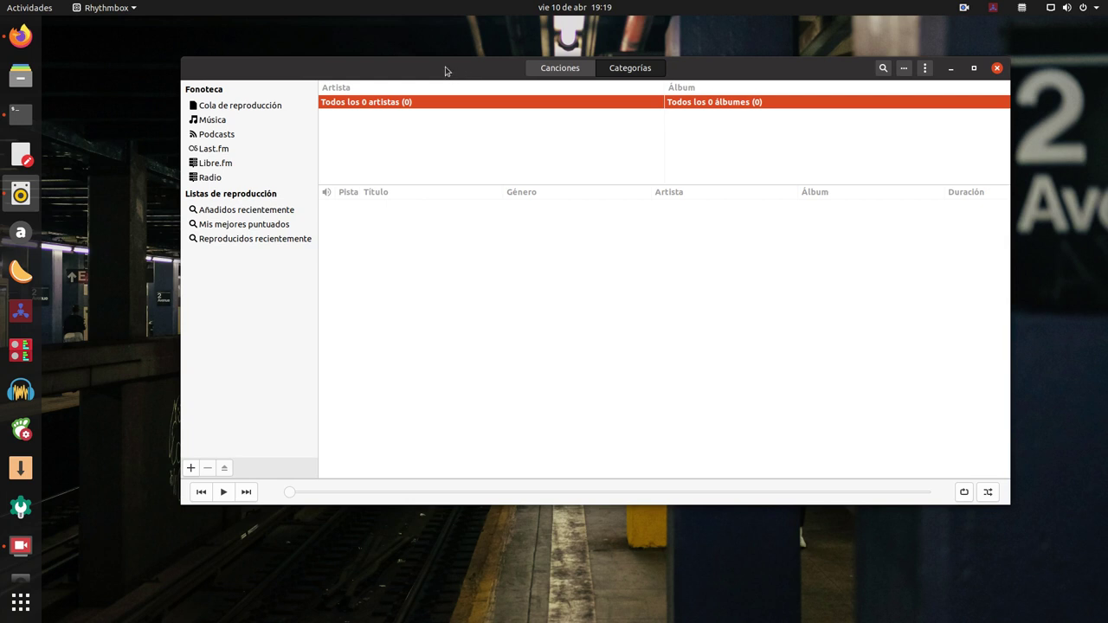
drag(445, 69, 438, 59)
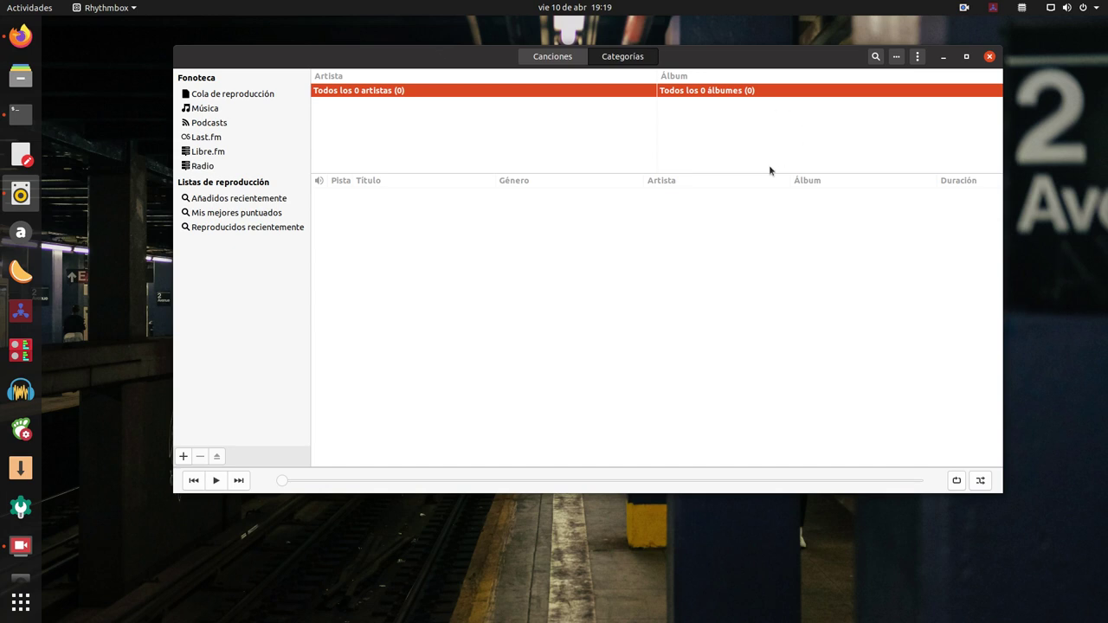
Enable the SoundCloud plugin in the Rhythmbox preferences and close the dialog
click(921, 57)
click(848, 124)
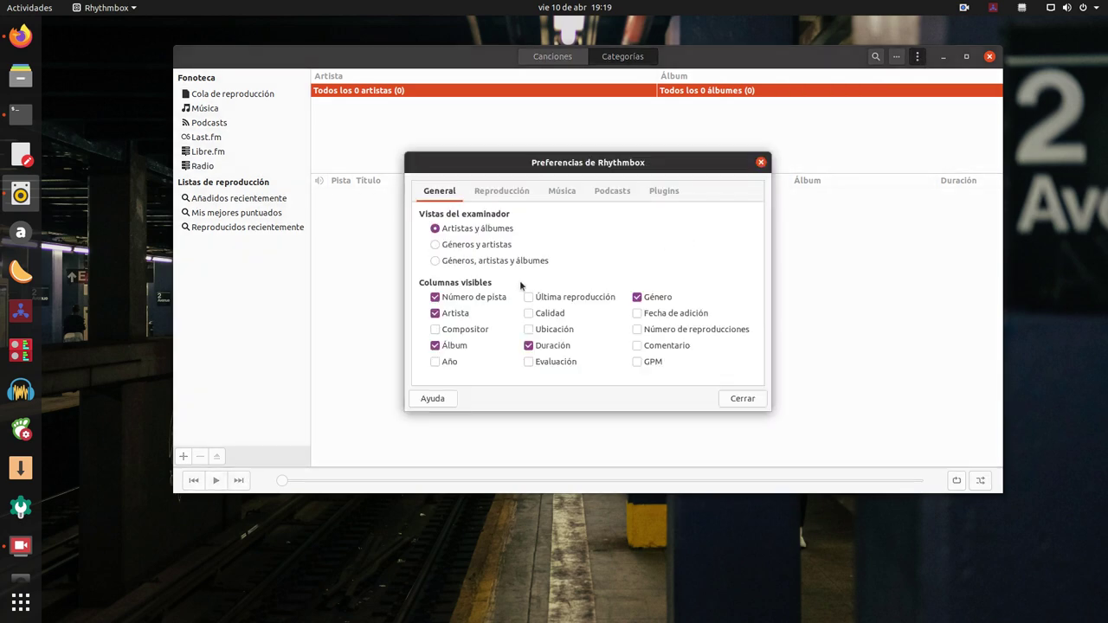
click(664, 191)
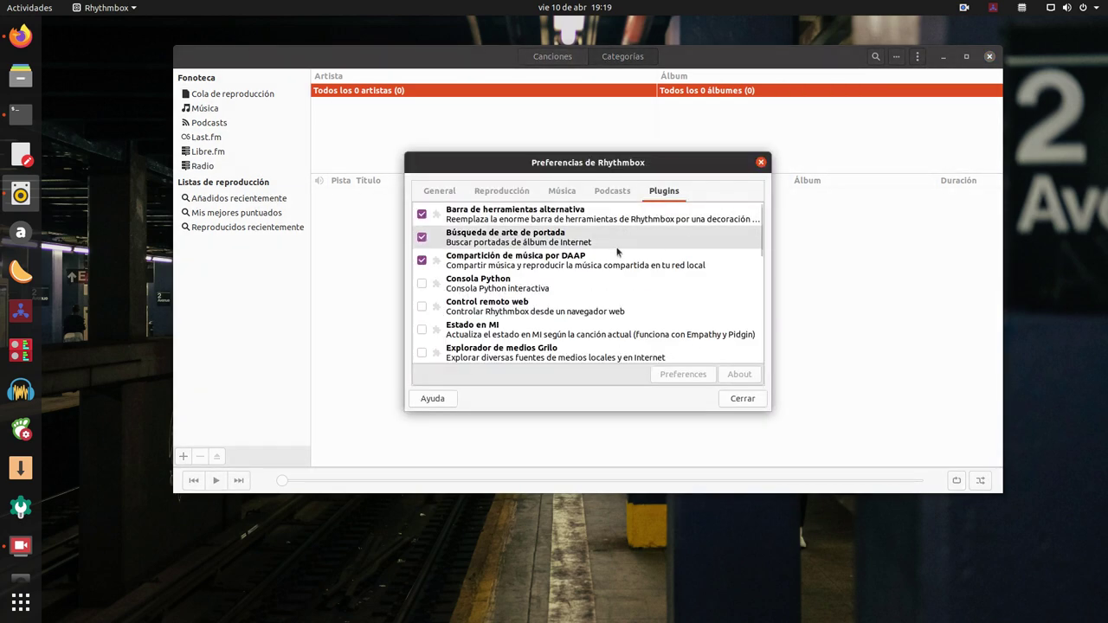
scroll(616, 244, down, 10)
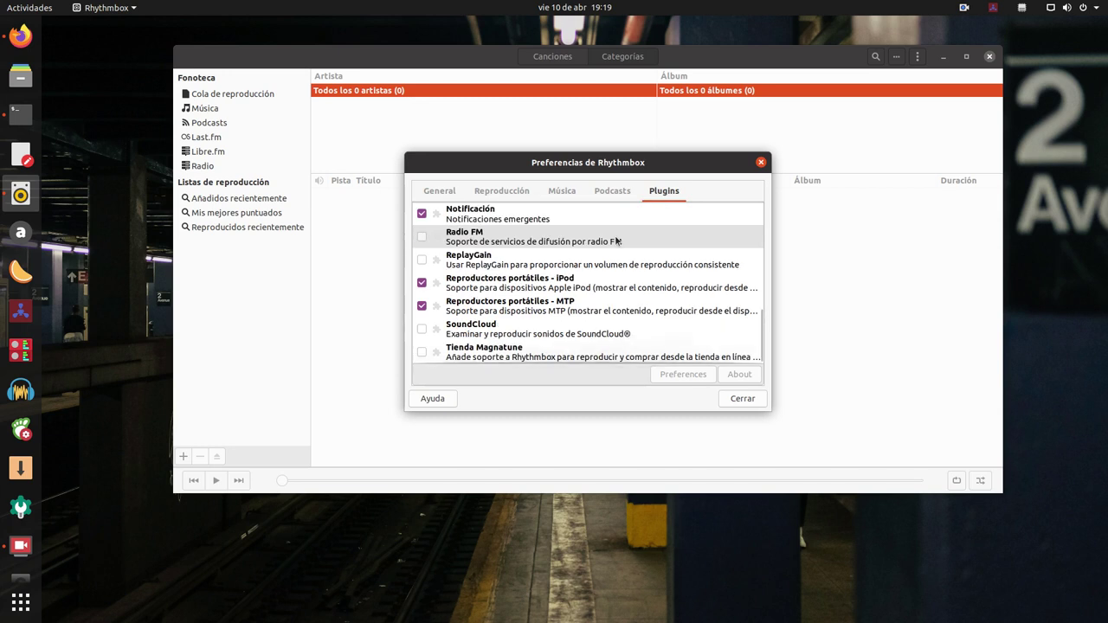
click(422, 329)
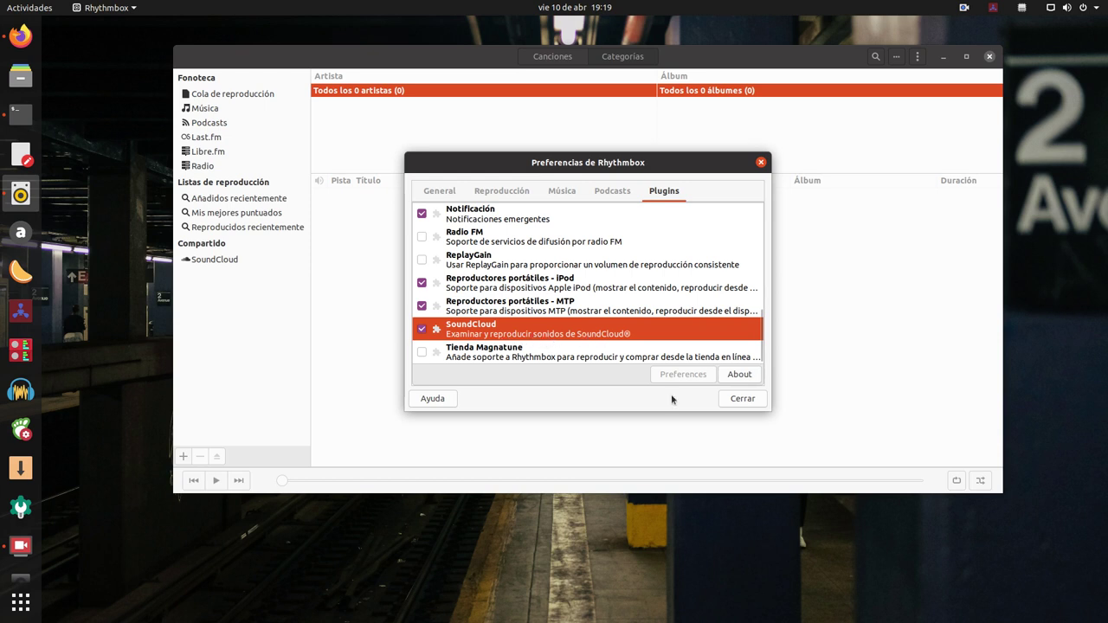
click(742, 399)
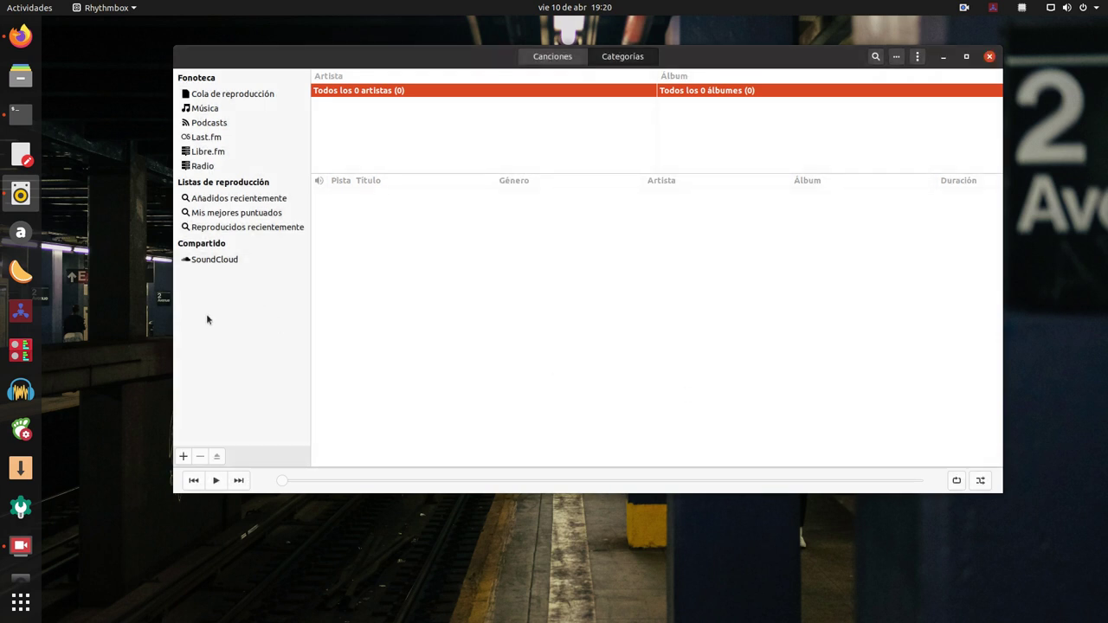
Open the SoundCloud source under Compartido and slightly reposition the Rhythmbox window
click(223, 262)
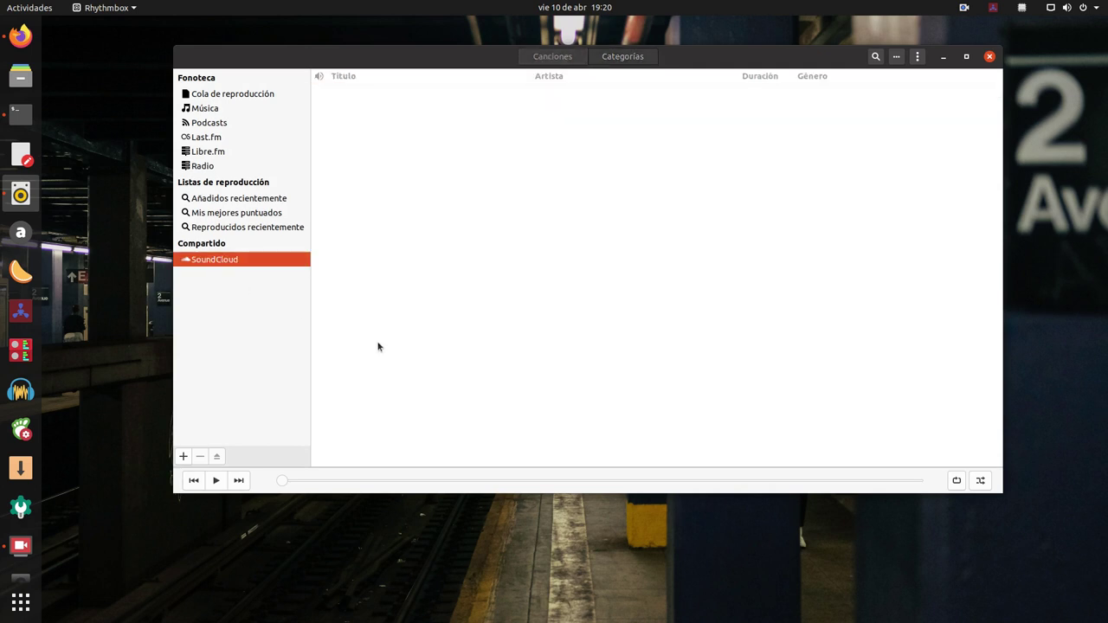
drag(467, 58, 448, 57)
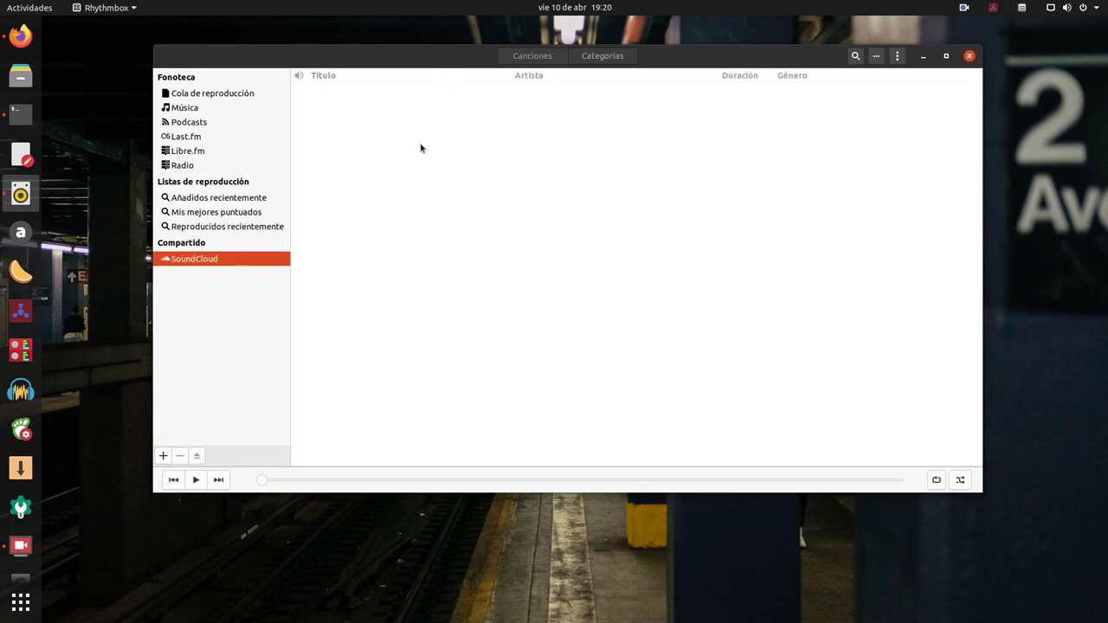
drag(403, 62, 422, 63)
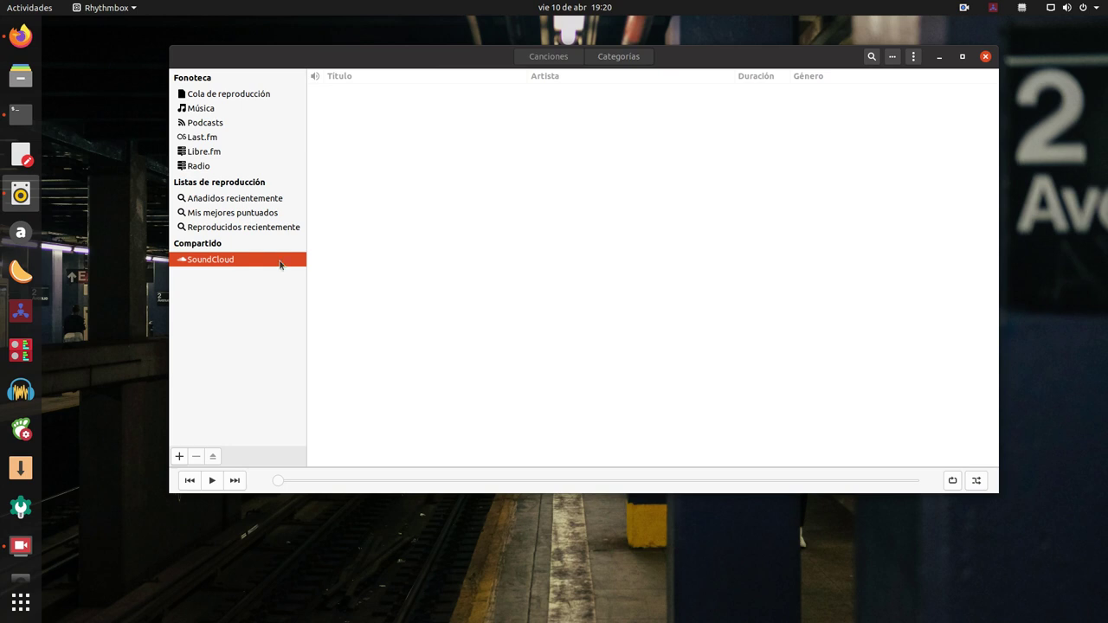
Search the SoundCloud source for "Deep House" and briefly play the first result, "Ibiza Chill House Session 2015", pausing it again
click(872, 56)
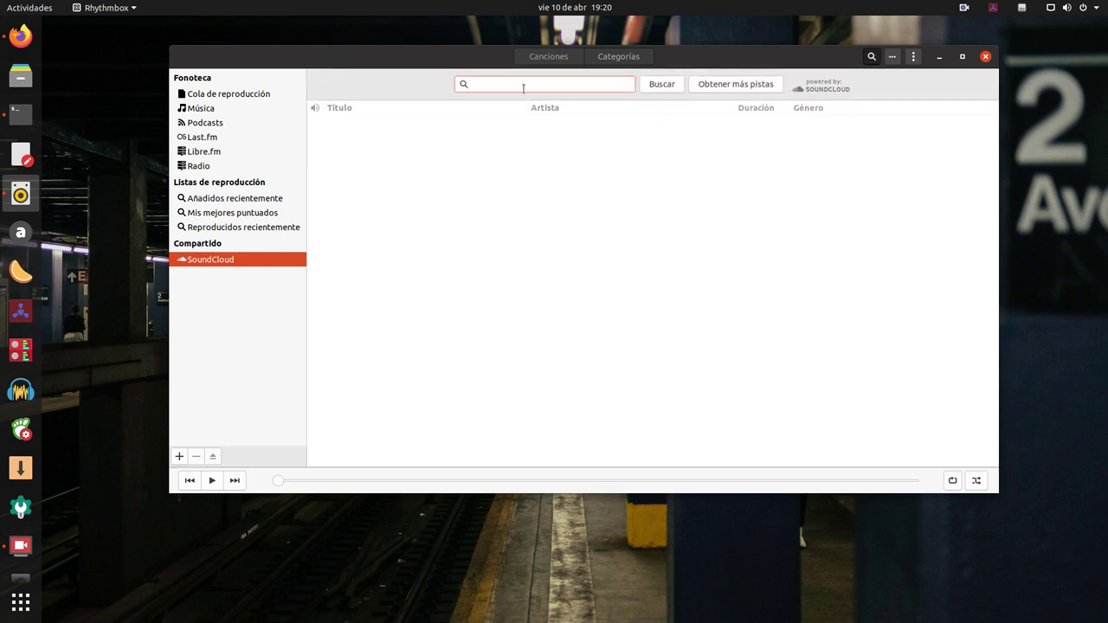
text(Deep House)
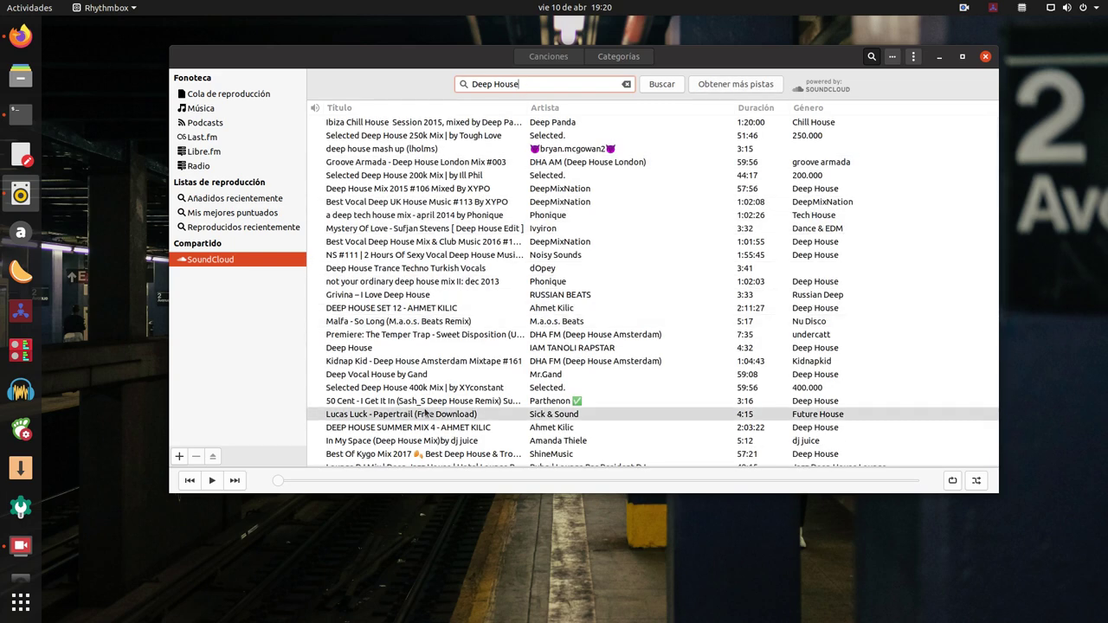
scroll(765, 328, down, 15)
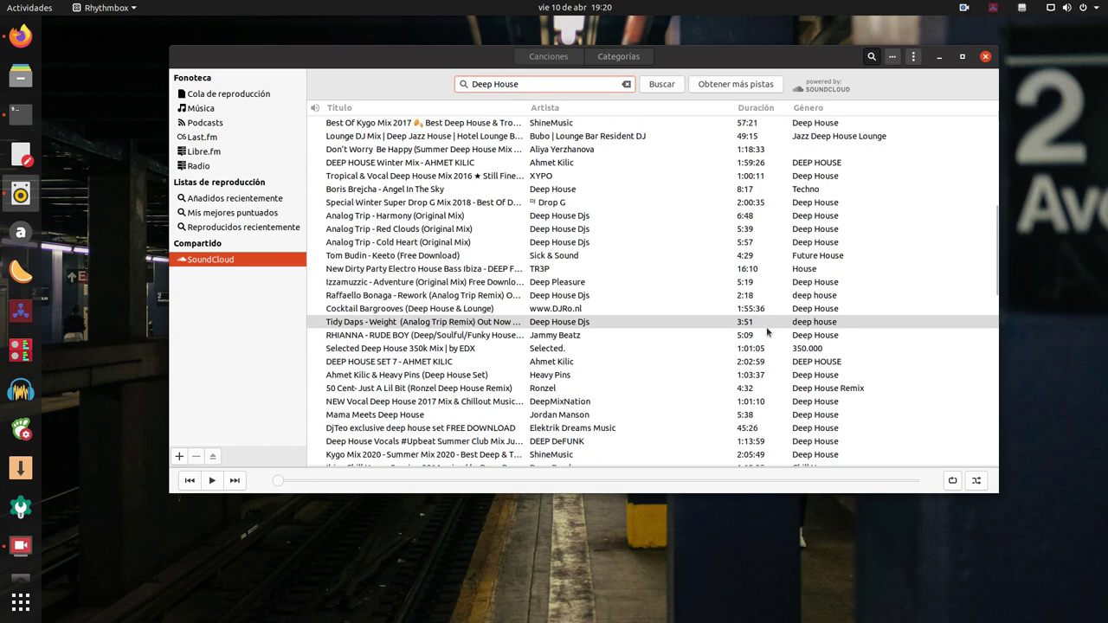
scroll(751, 359, up, 10)
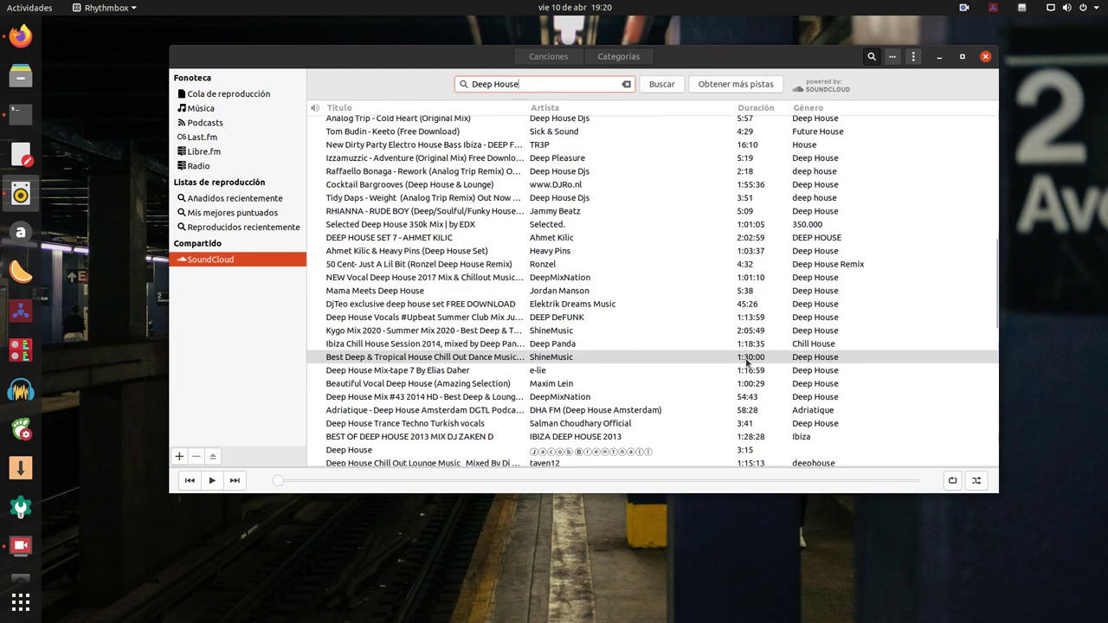
scroll(747, 362, up, 4)
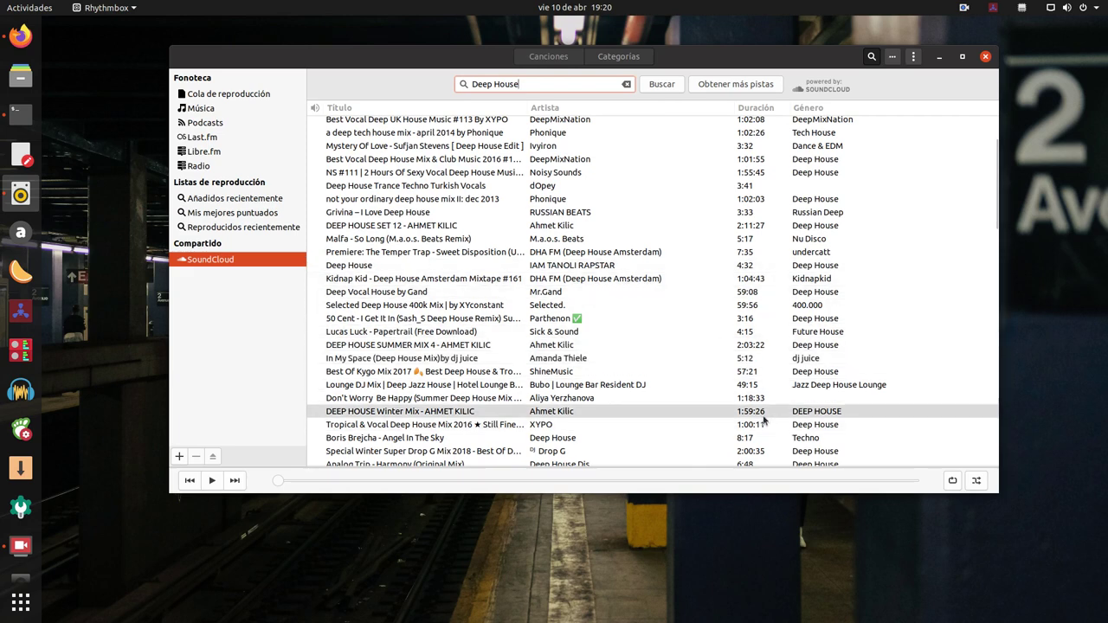
scroll(702, 405, up, 2)
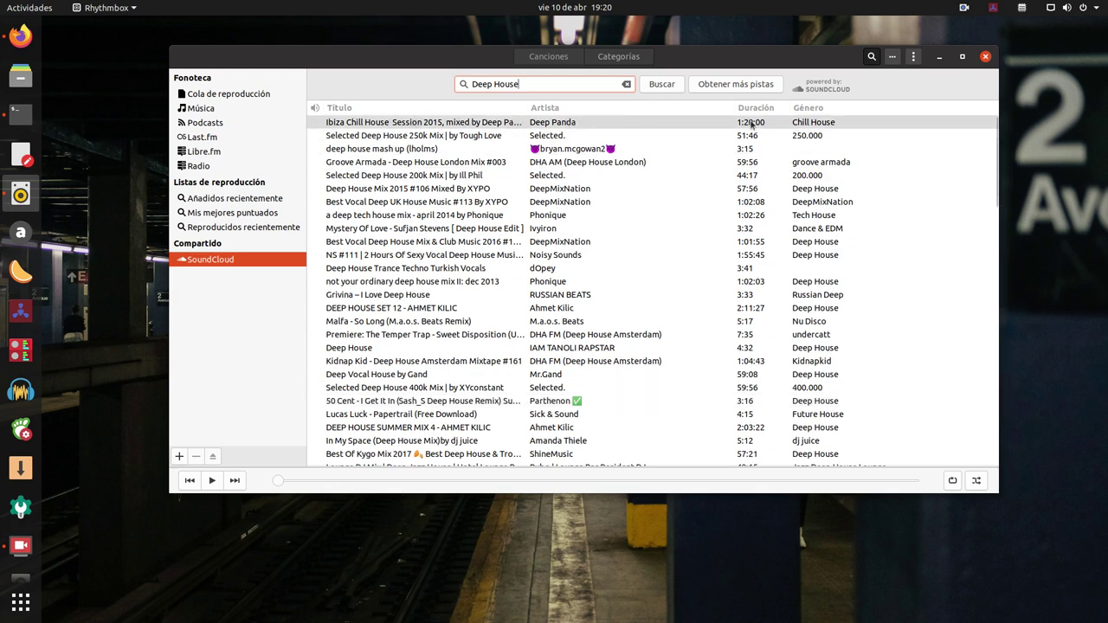
click(442, 127)
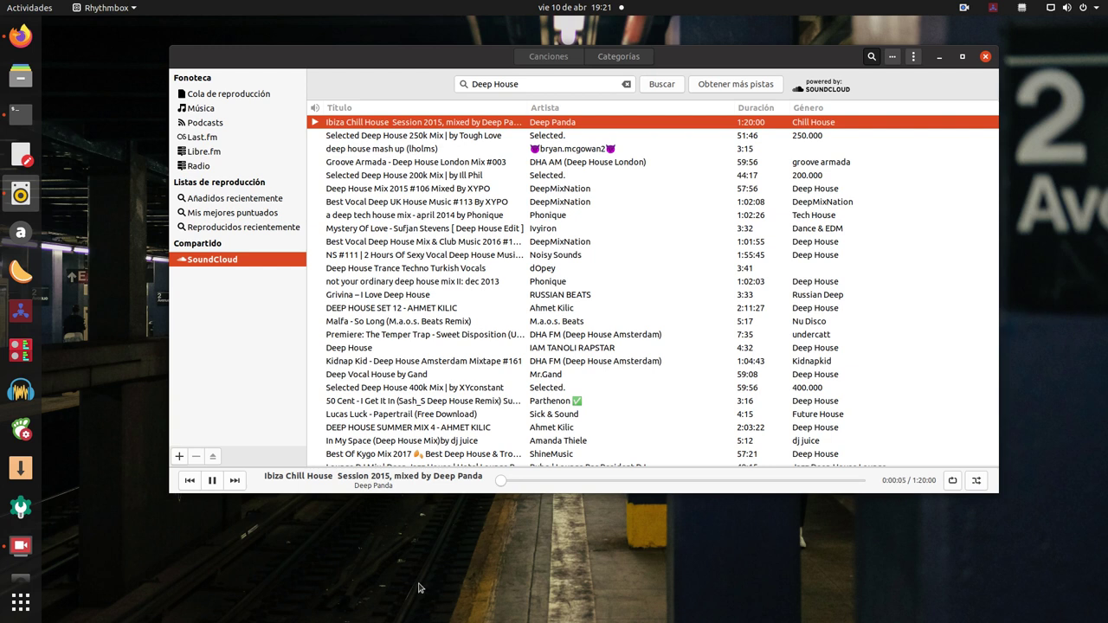
click(211, 482)
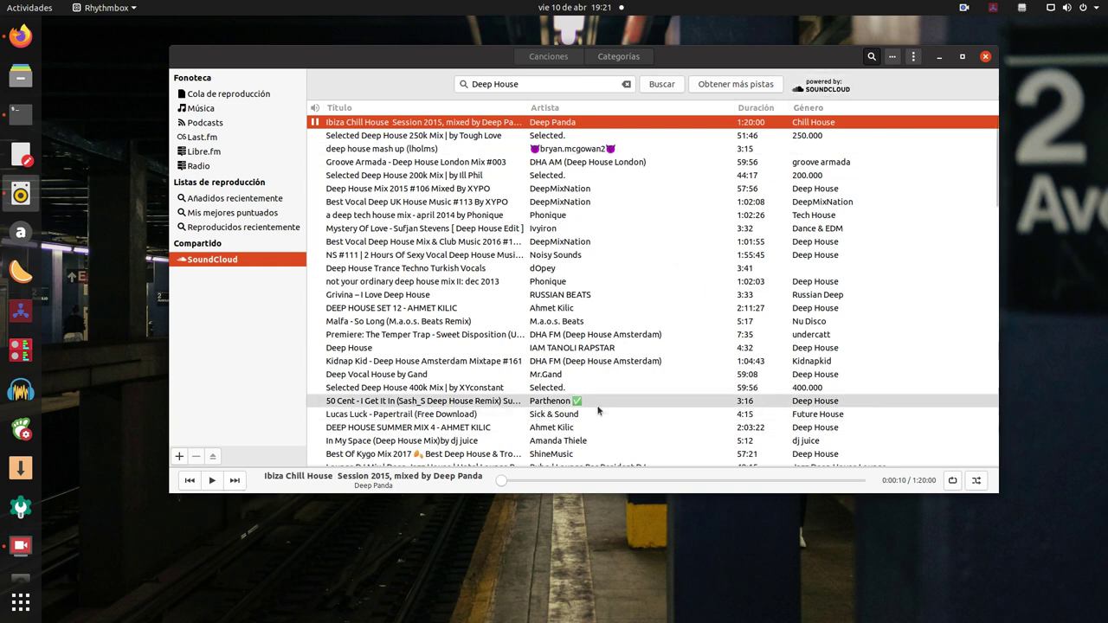
Replace the search text with "Disco" and run the SoundCloud search
click(541, 85)
key(BackSpace)
key(BackSpace)
key(BackSpace)
key(BackSpace)
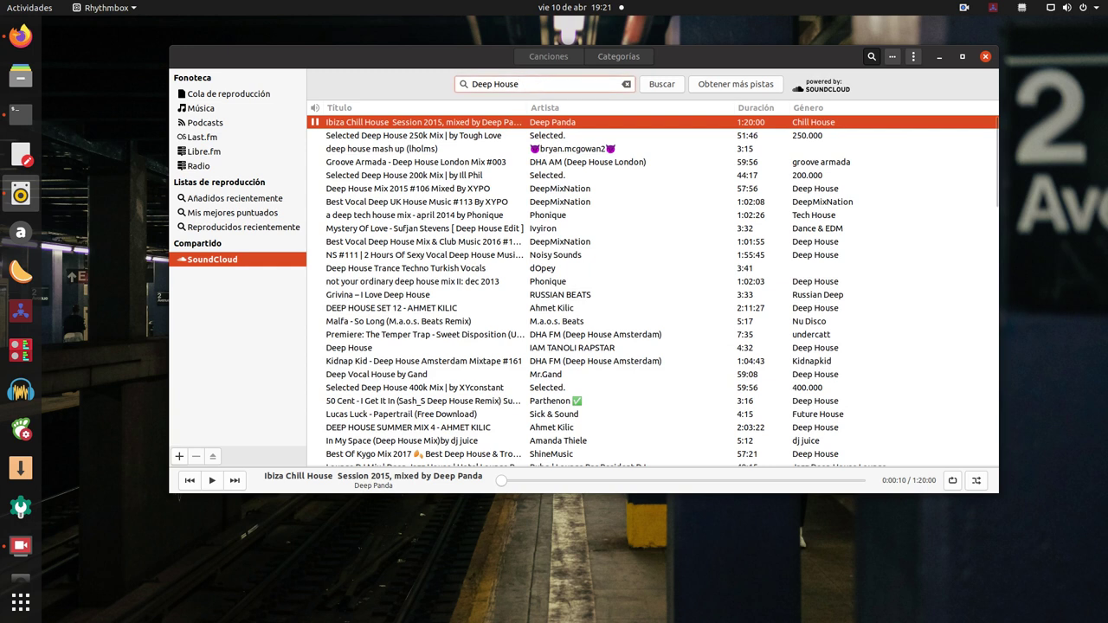
key(BackSpace)
key(BackSpace)
key(BackSpace)
key(BackSpace)
key(BackSpace)
key(BackSpace)
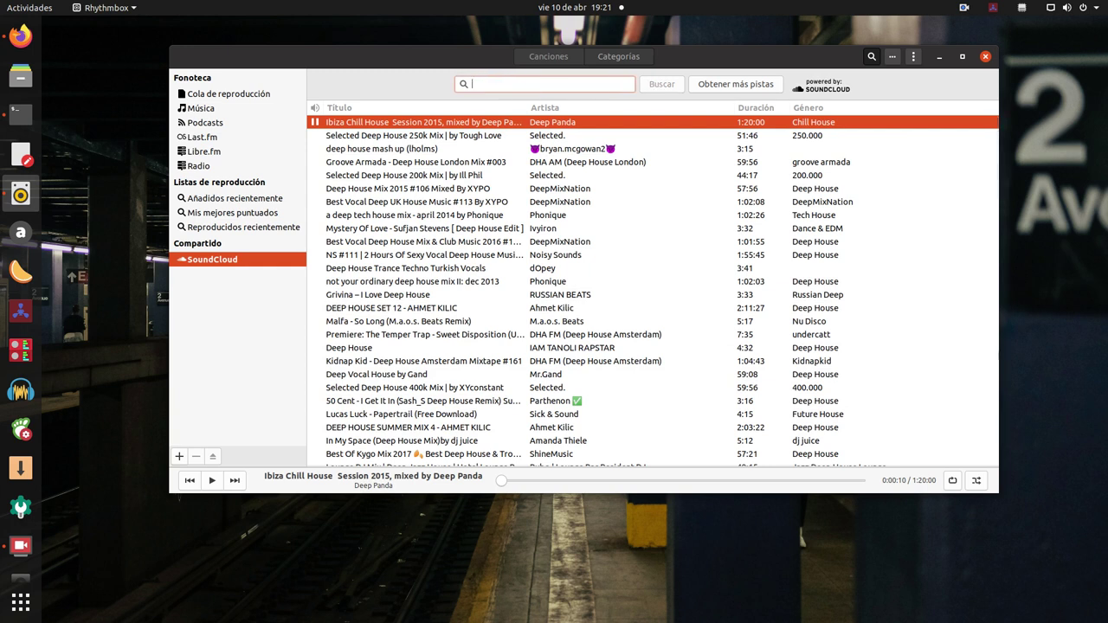
text(Disco)
key(Return)
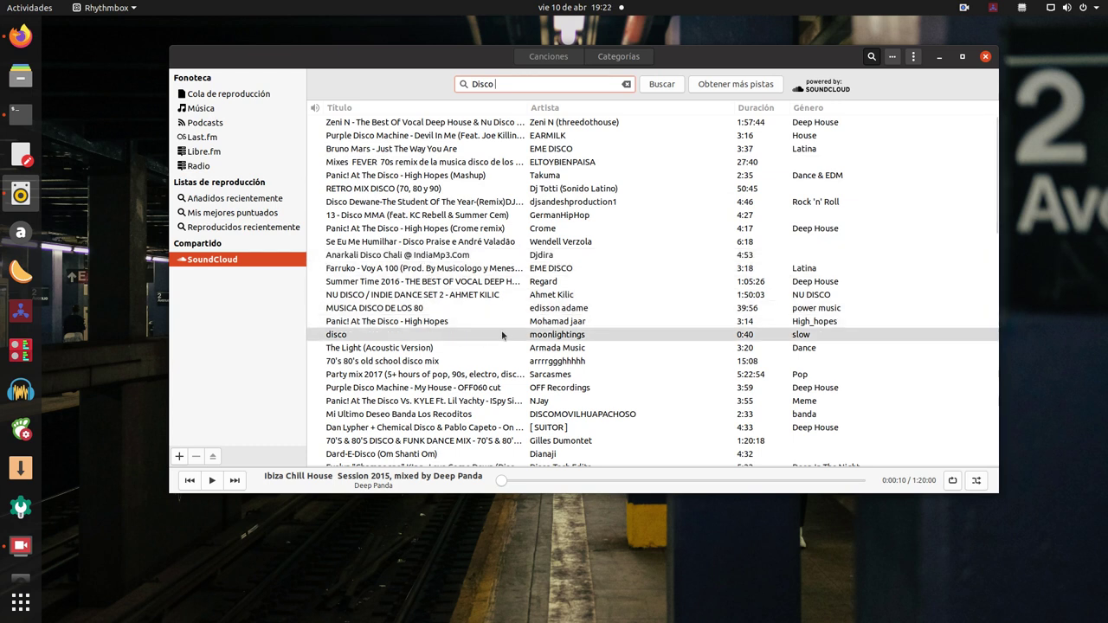
Play the track "70's 80's old school disco mix" for a few seconds and pause it
click(393, 362)
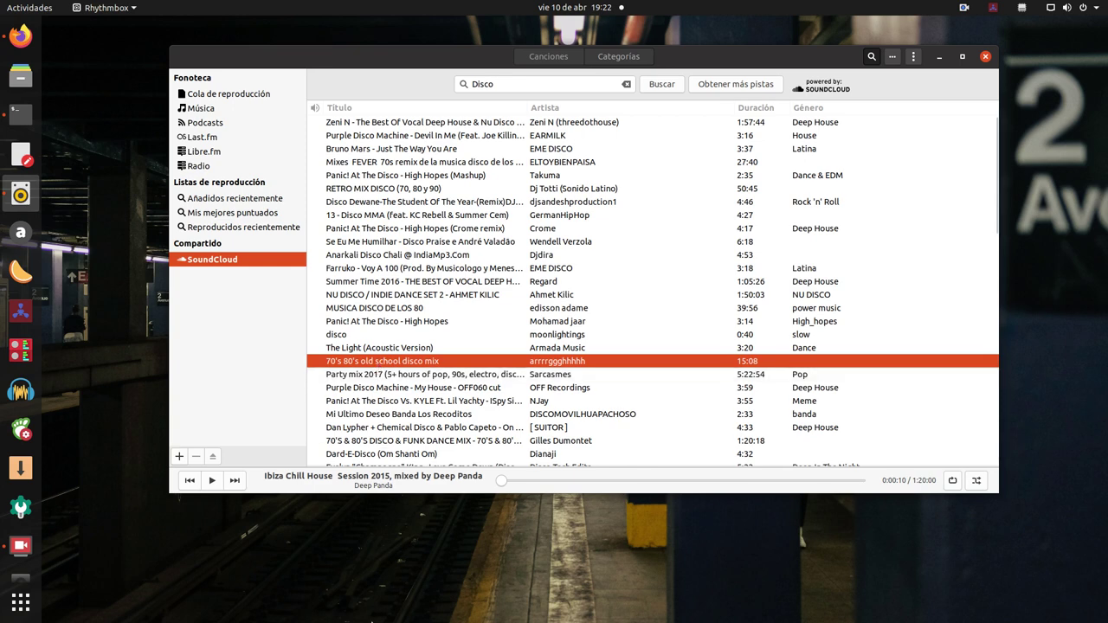
key(Return)
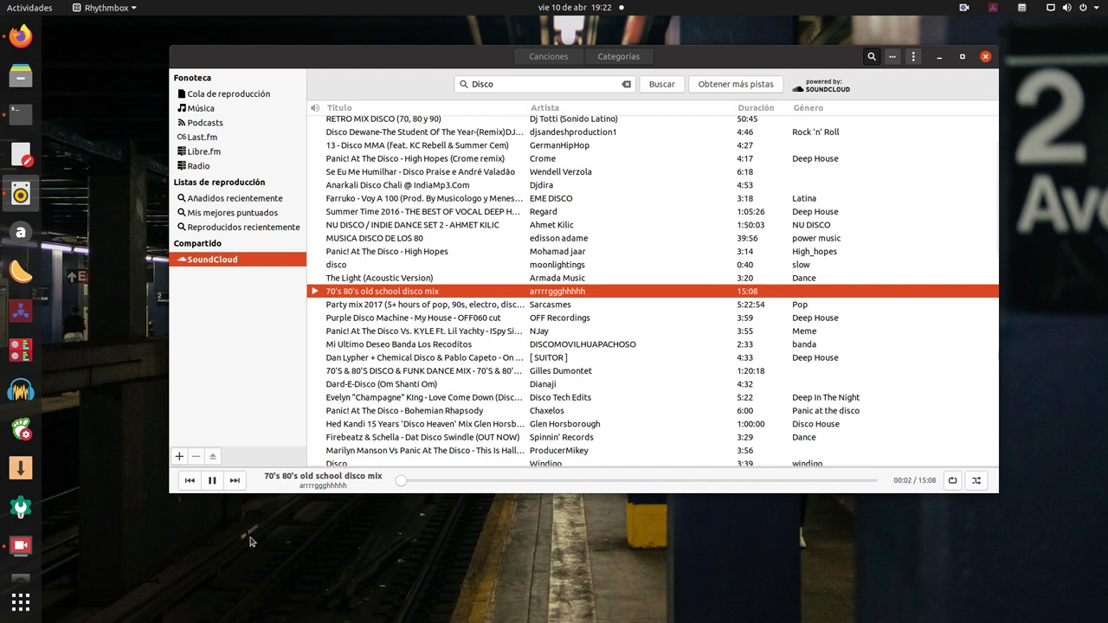
click(212, 480)
Clear the Disco query and search SoundCloud for "Folk"
click(513, 85)
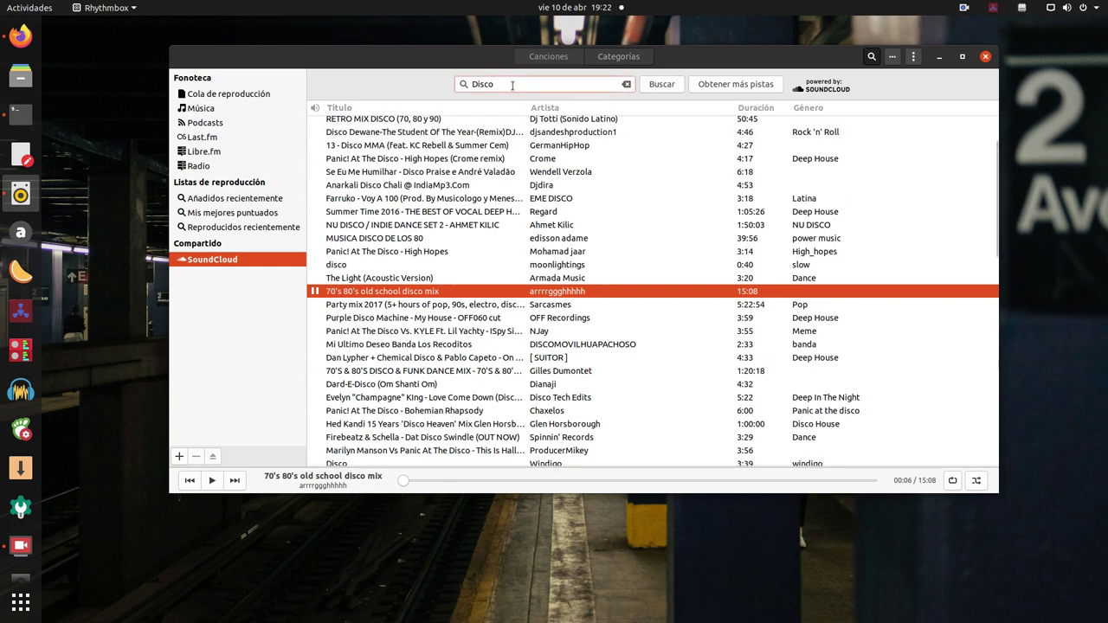
key(BackSpace)
key(BackSpace)
key(BackSpace)
key(BackSpace)
key(BackSpace)
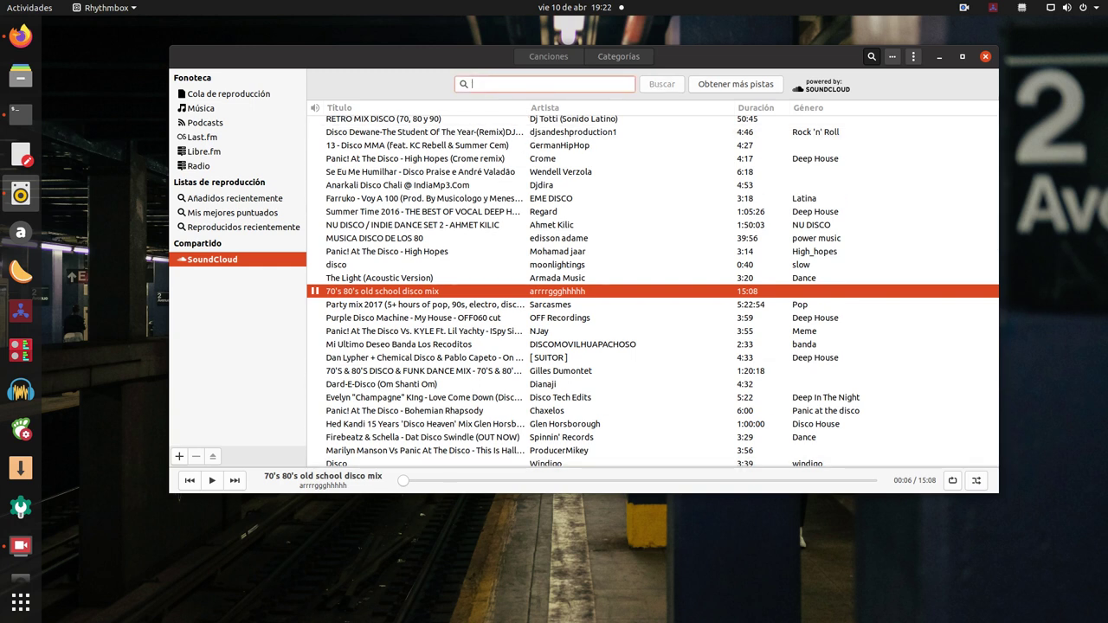
text(Folk)
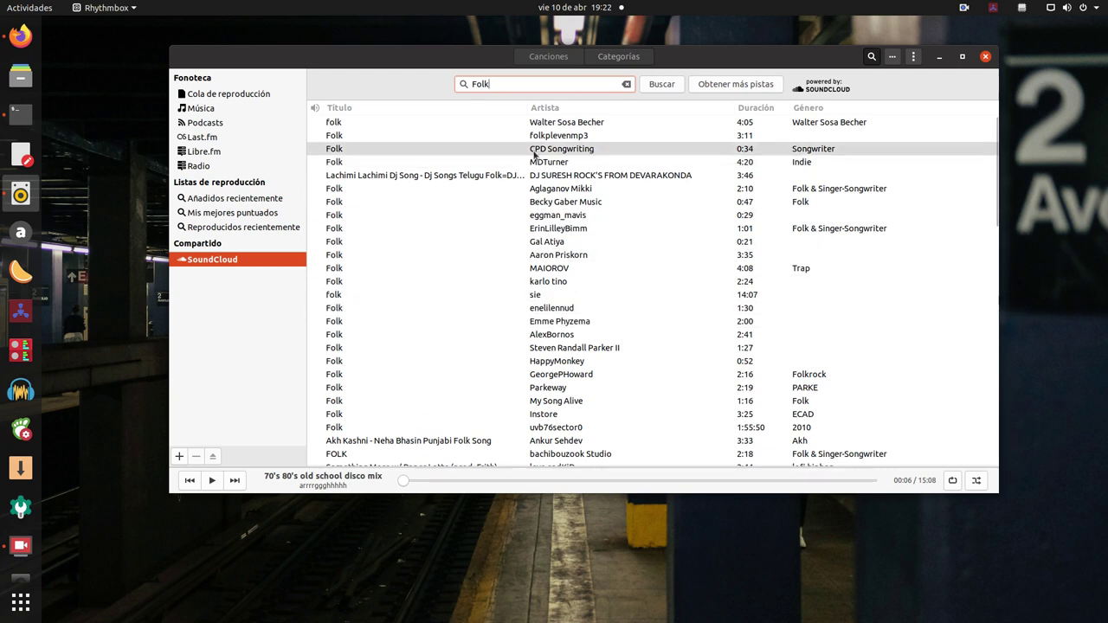
Replace the Folk query with "Bachata" and run the search
drag(491, 84, 456, 80)
key(BackSpace)
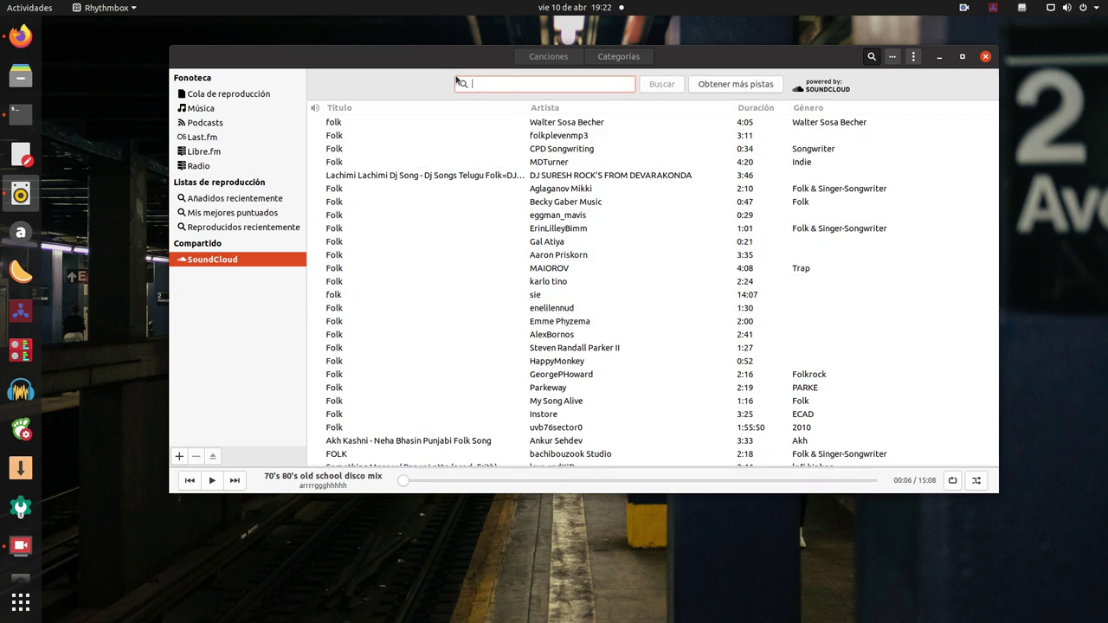
text(C)
key(BackSpace)
text(Bachata)
key(Return)
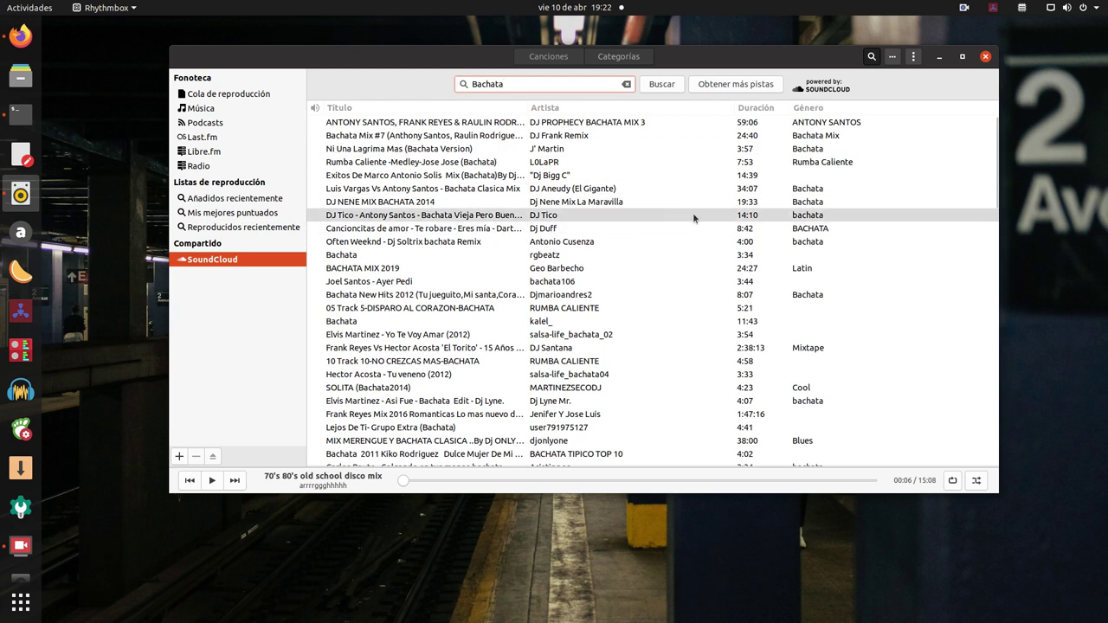
Play the "Cancioncitas de amor" bachata mix, skipping ahead to about 03:04, and pause it before closing Rhythmbox
click(391, 231)
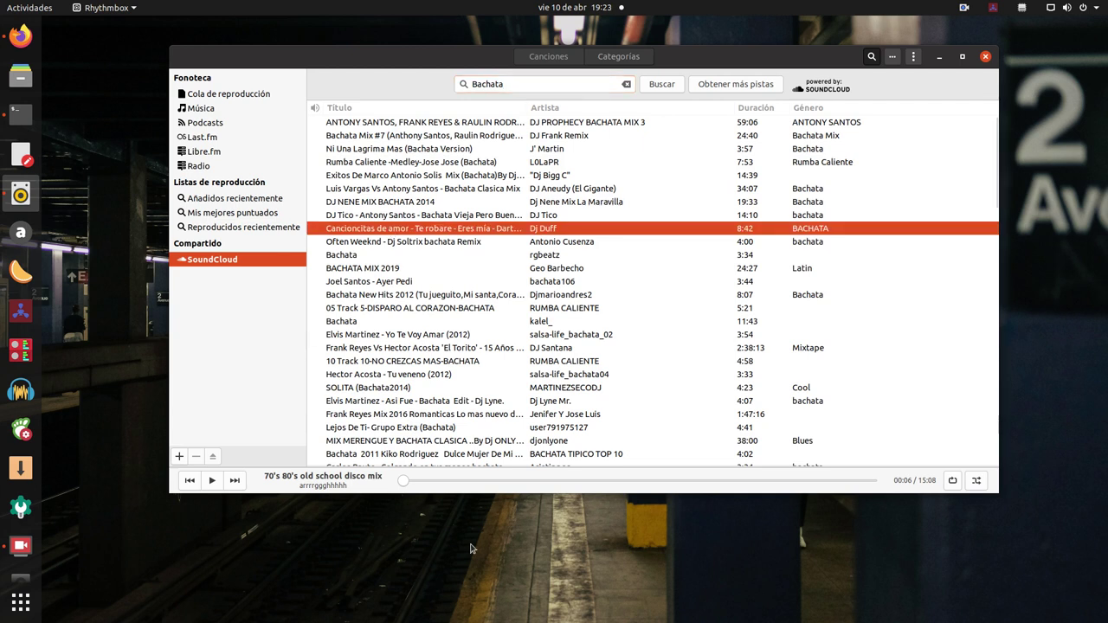
key(Return)
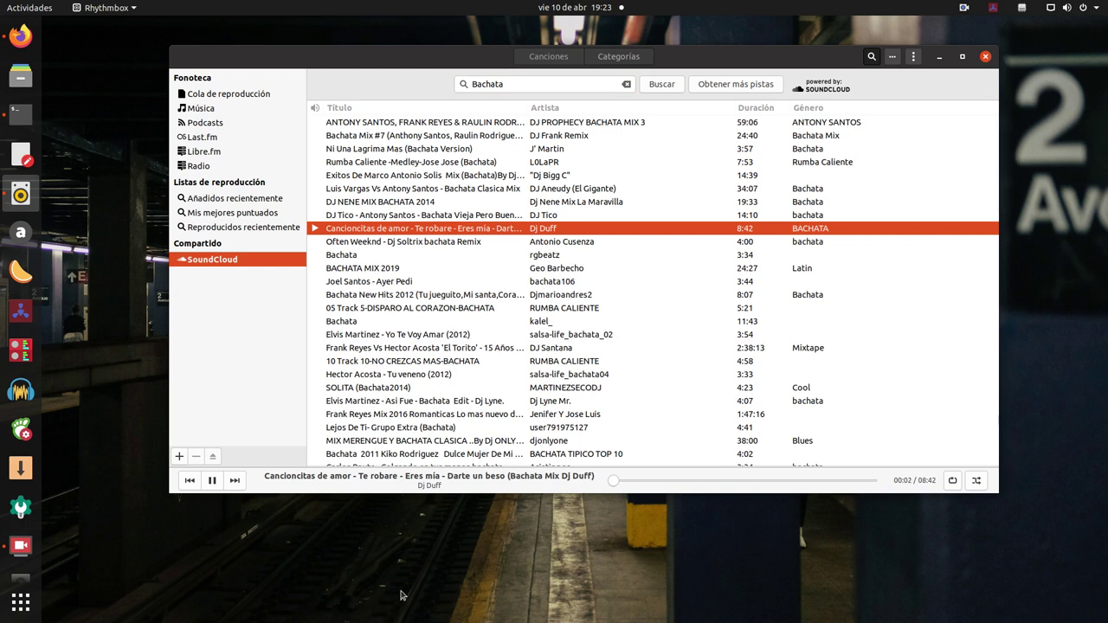
click(705, 481)
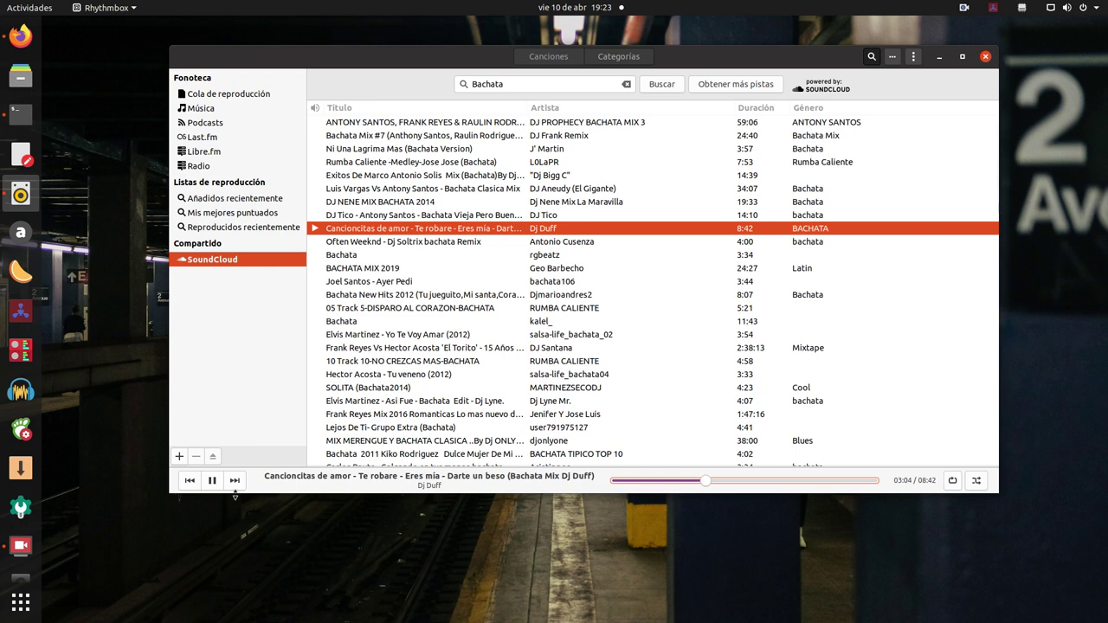
click(212, 483)
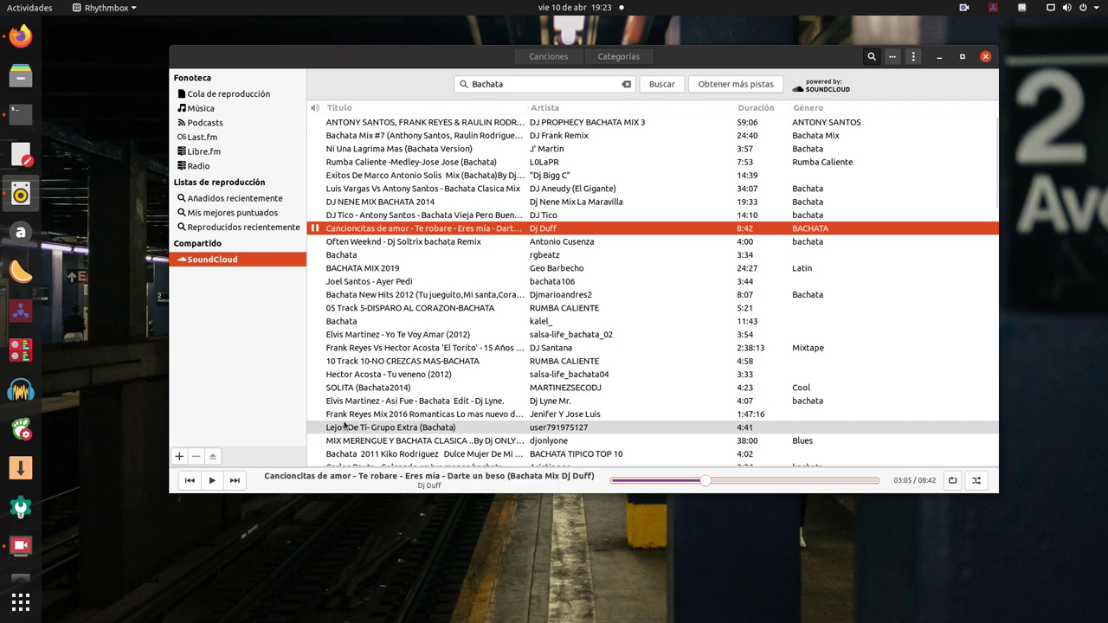
click(987, 57)
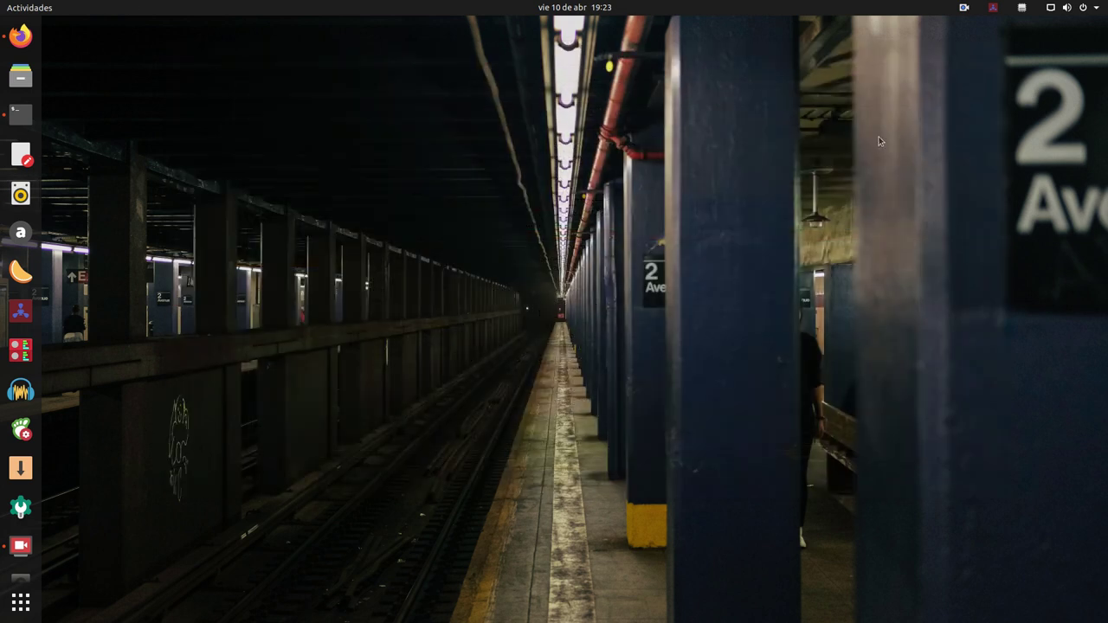
Switch to Firefox and examine the Auryo website's feature overview and contribution sections
click(20, 34)
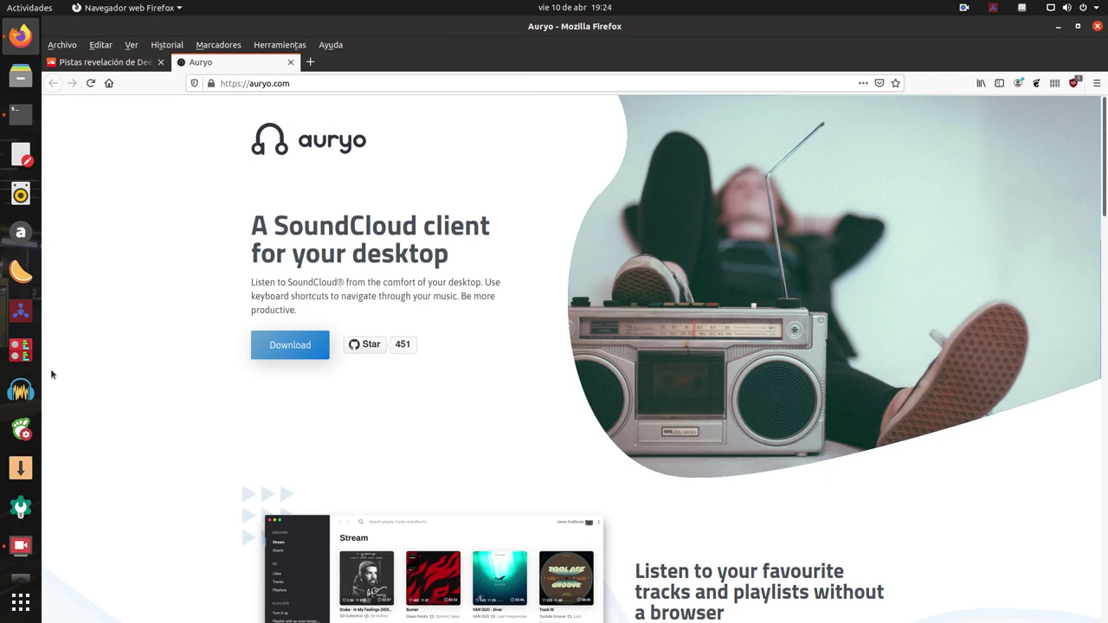
scroll(52, 374, down, 5)
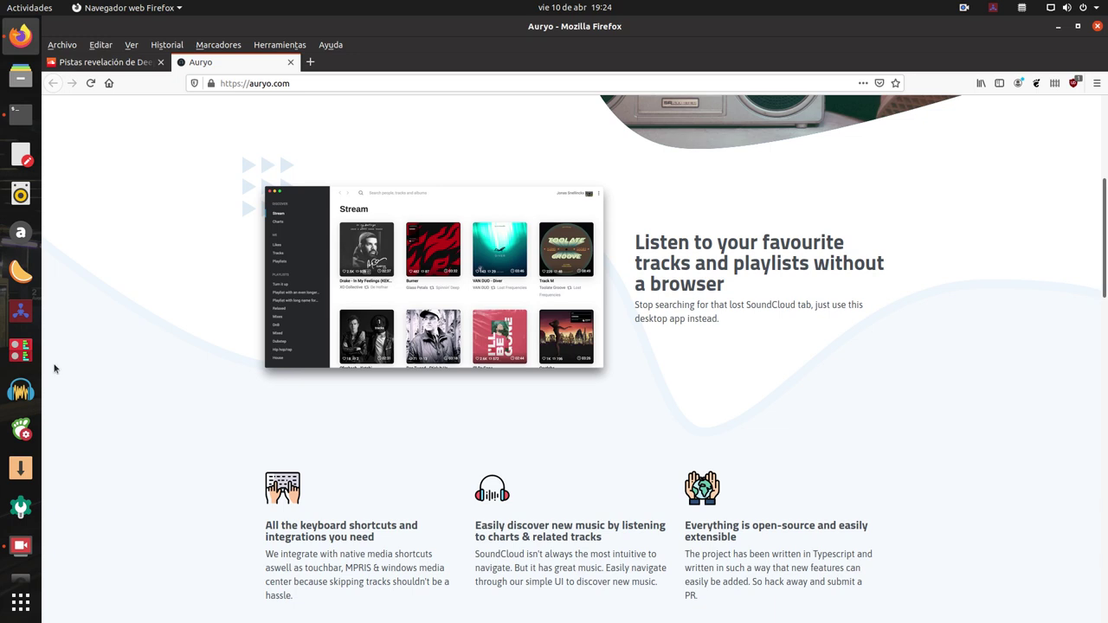
scroll(77, 346, down, 2)
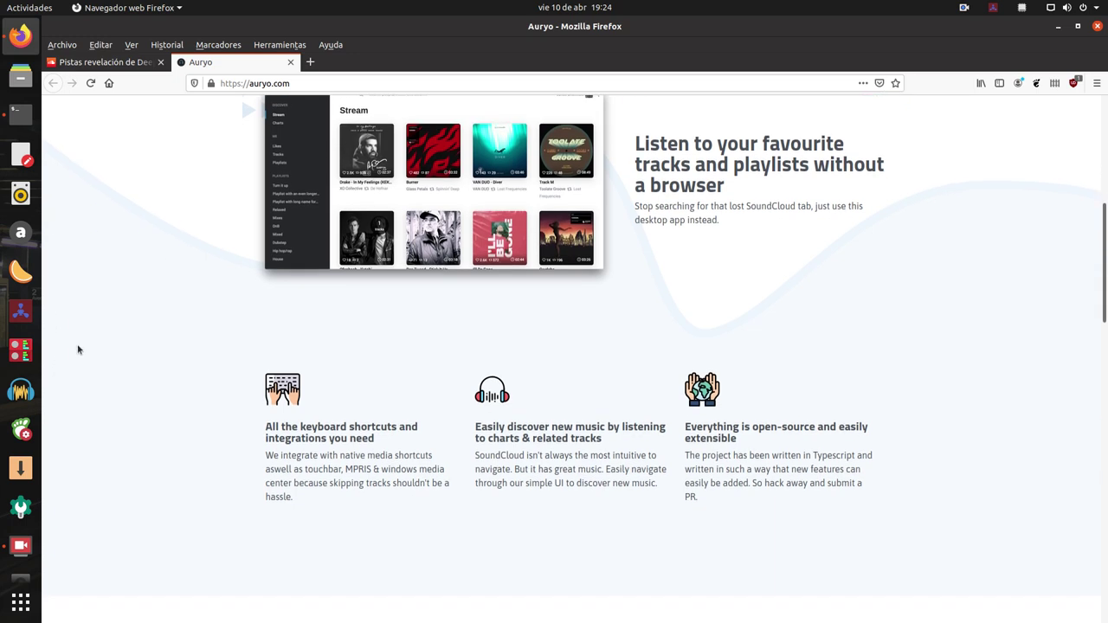
scroll(77, 346, up, 3)
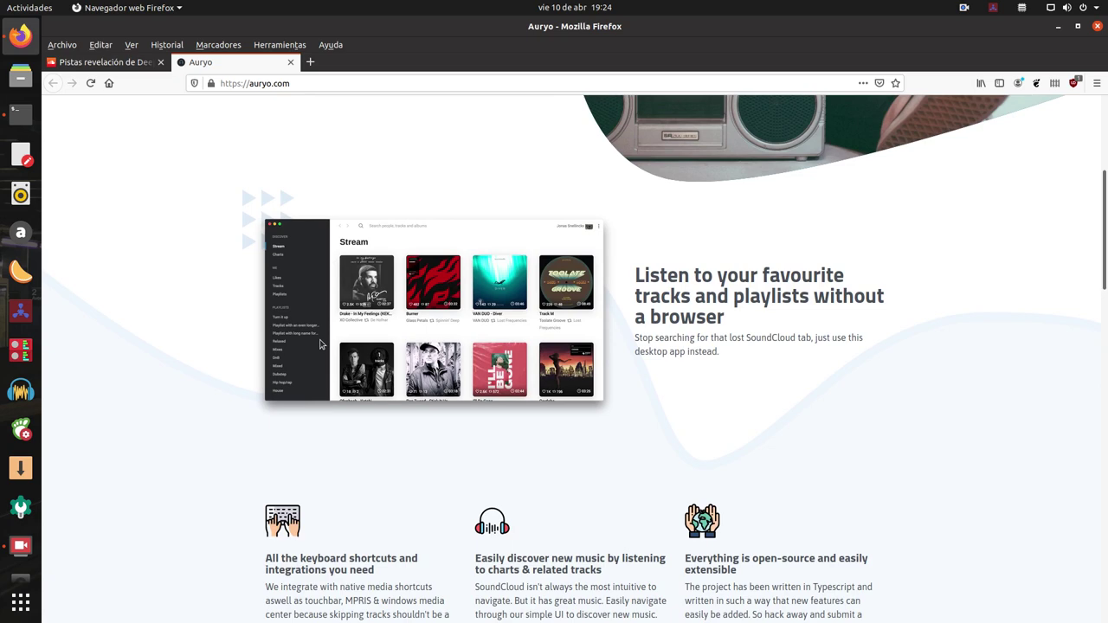
scroll(322, 339, down, 4)
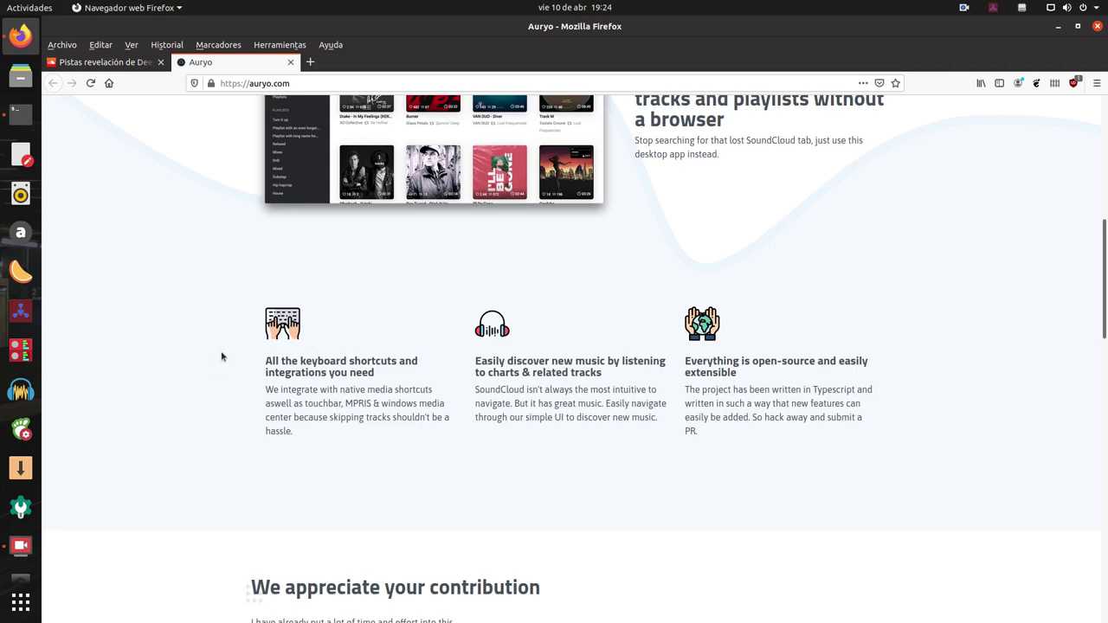
scroll(178, 332, down, 7)
scroll(118, 324, down, 10)
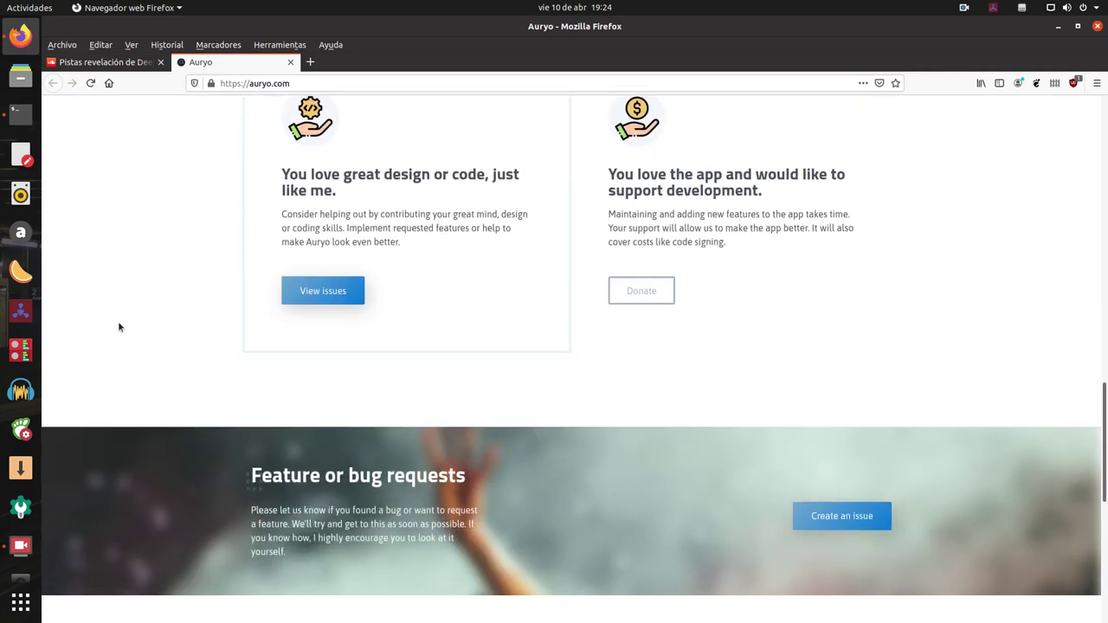
scroll(113, 303, up, 14)
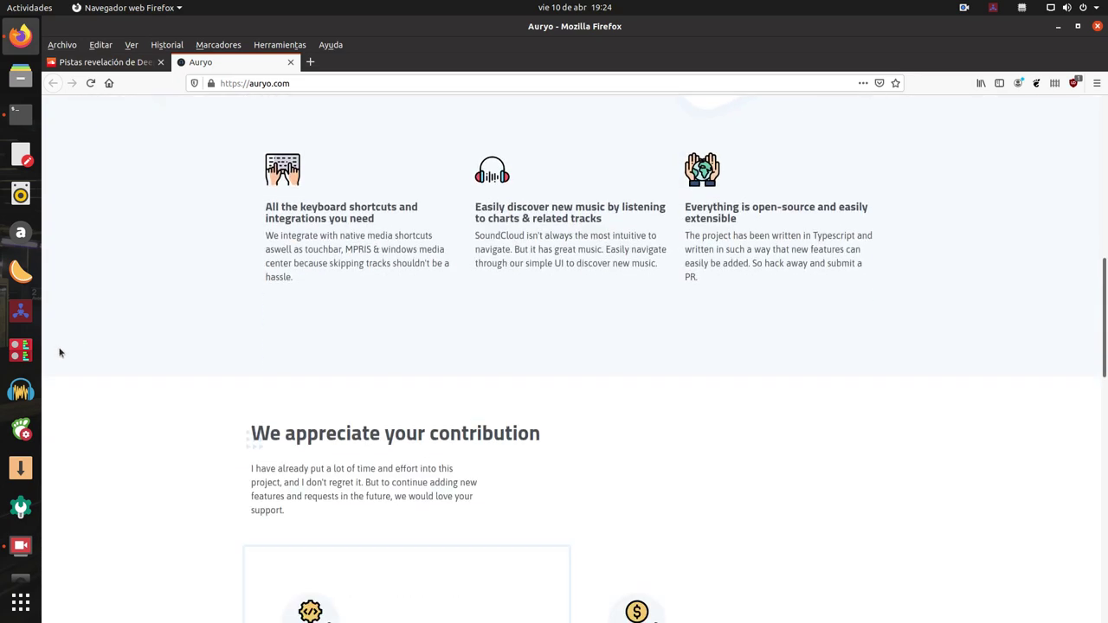
Request the deb package from Auryo's Downloads section and cancel the file-opening dialog
scroll(60, 351, down, 19)
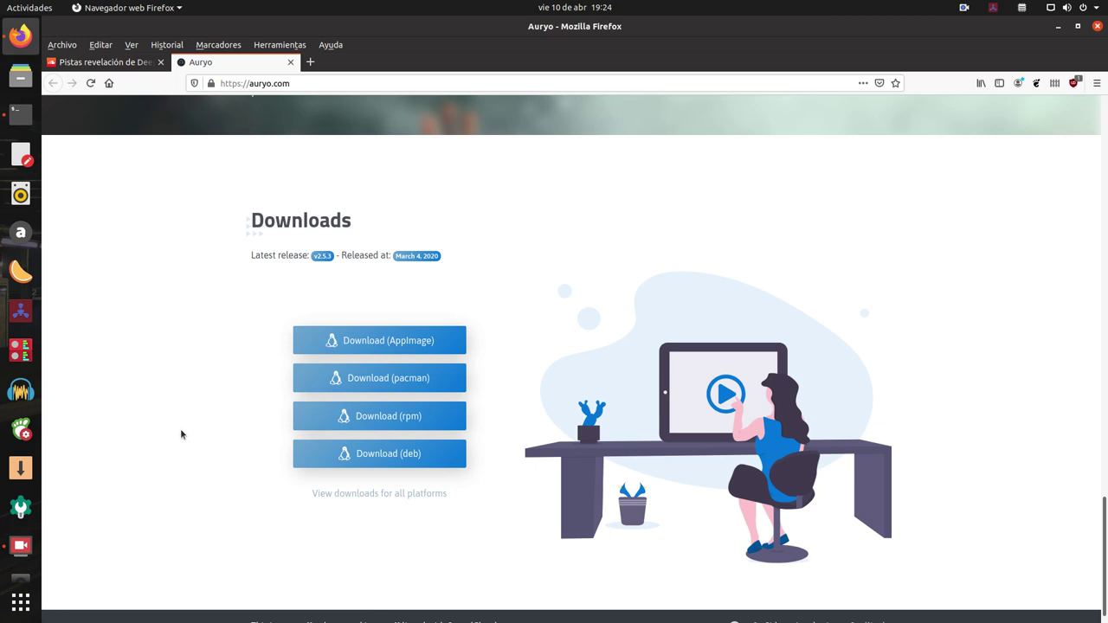
click(378, 456)
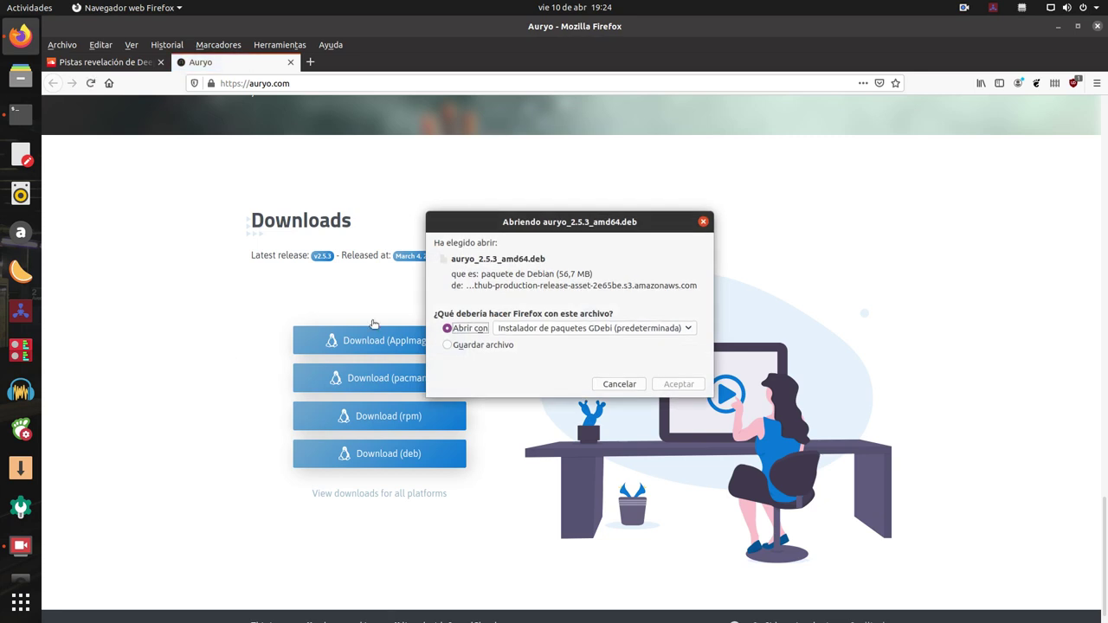
click(620, 384)
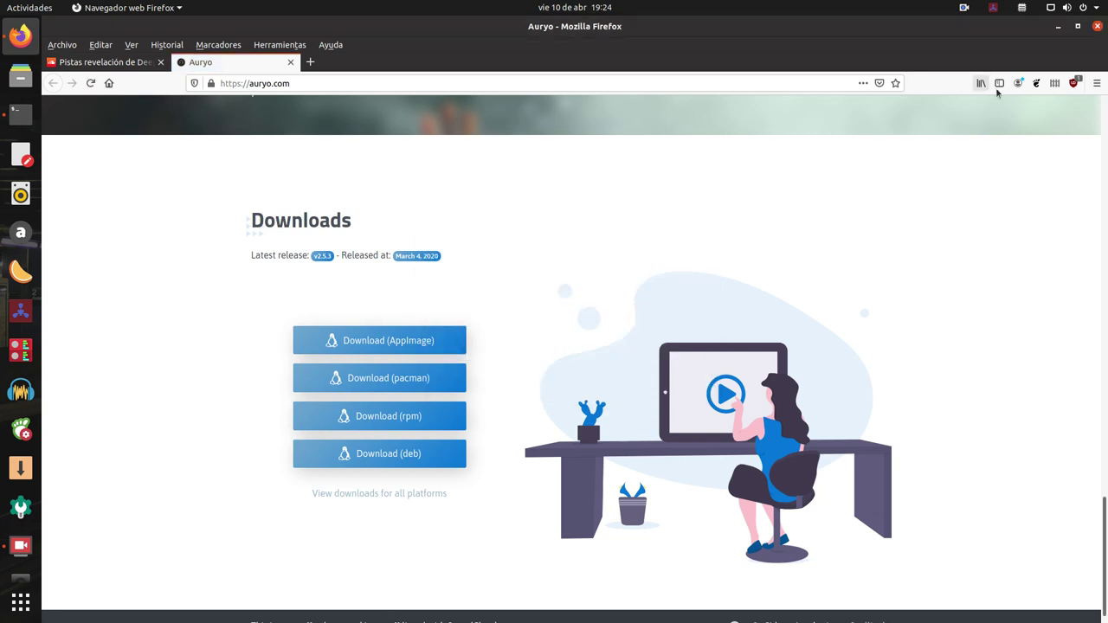
Minimize Firefox, open the Descargas folder in the file manager, and check the opening options for auryo_2.5.3_amd64.deb
click(1058, 27)
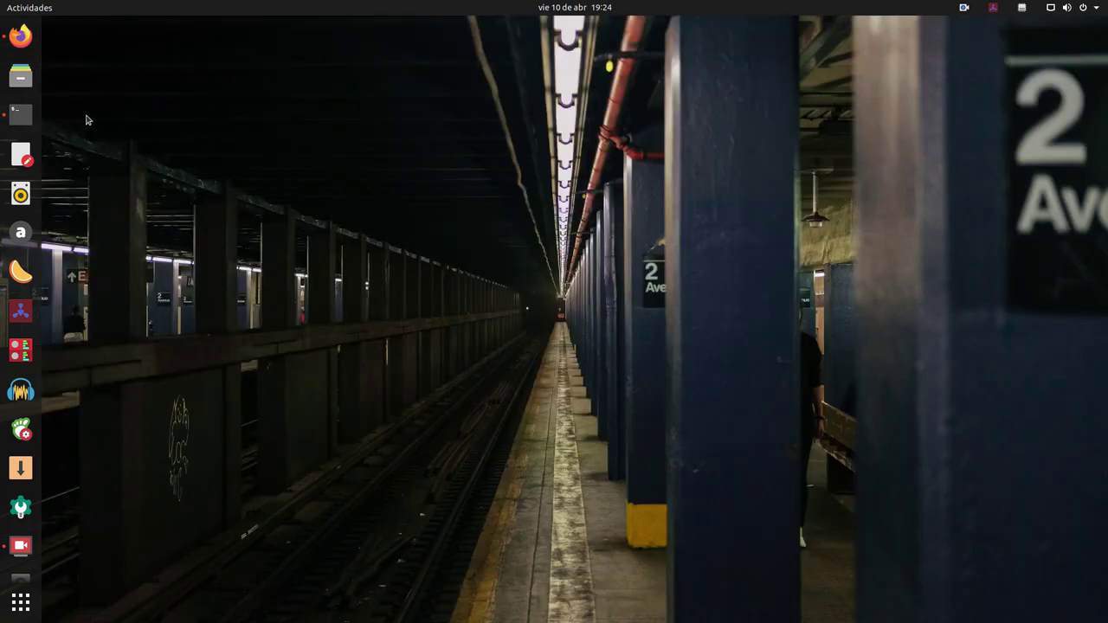
click(21, 76)
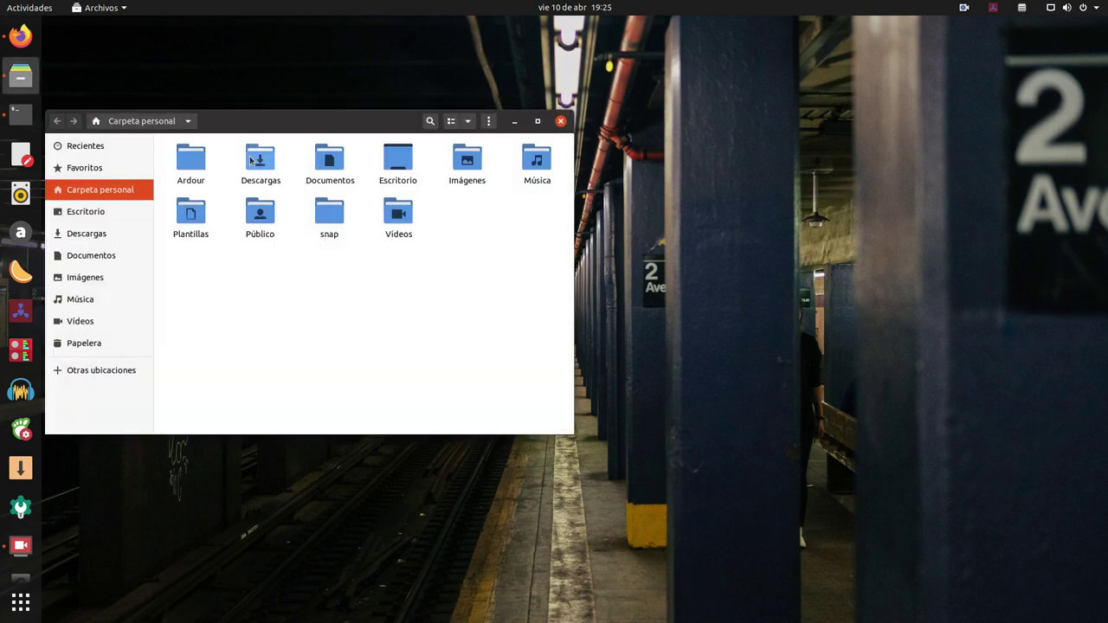
double_click(251, 160)
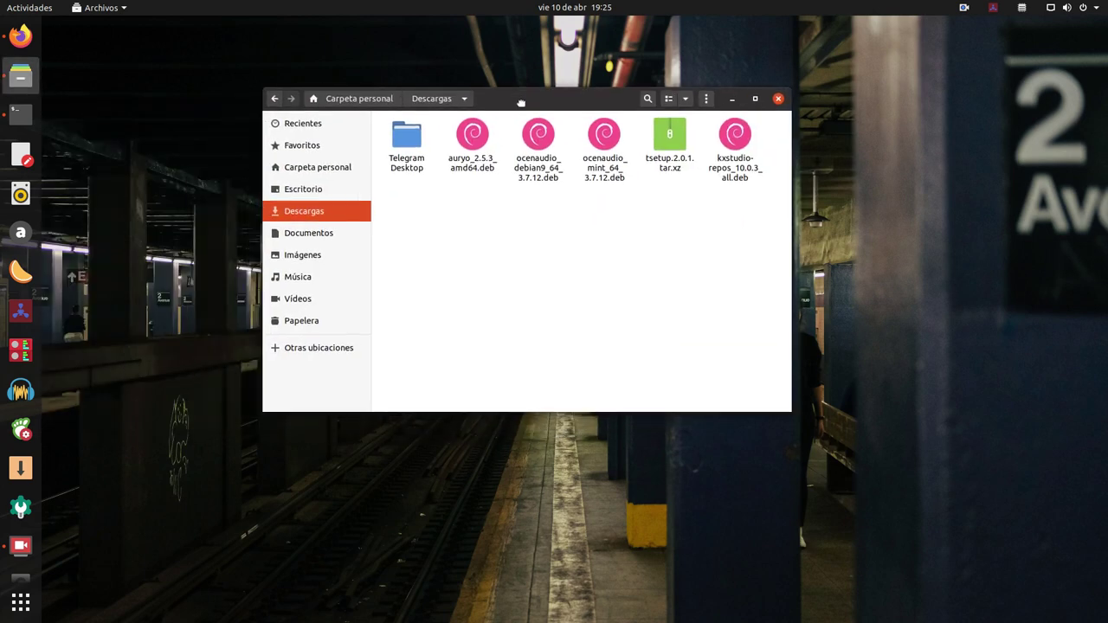
right_click(470, 138)
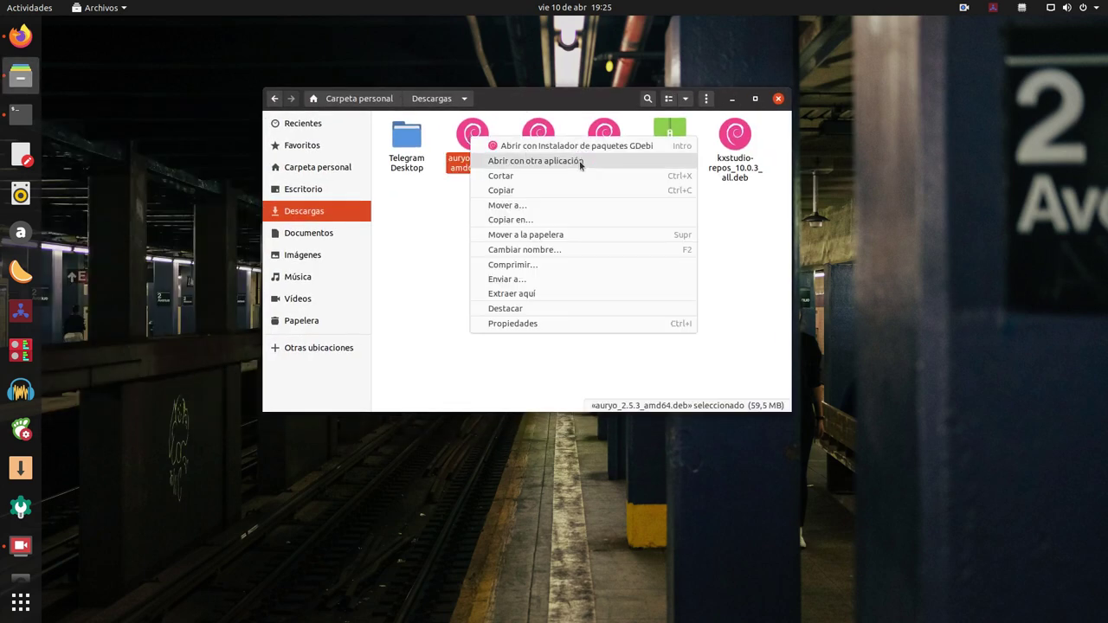
click(425, 309)
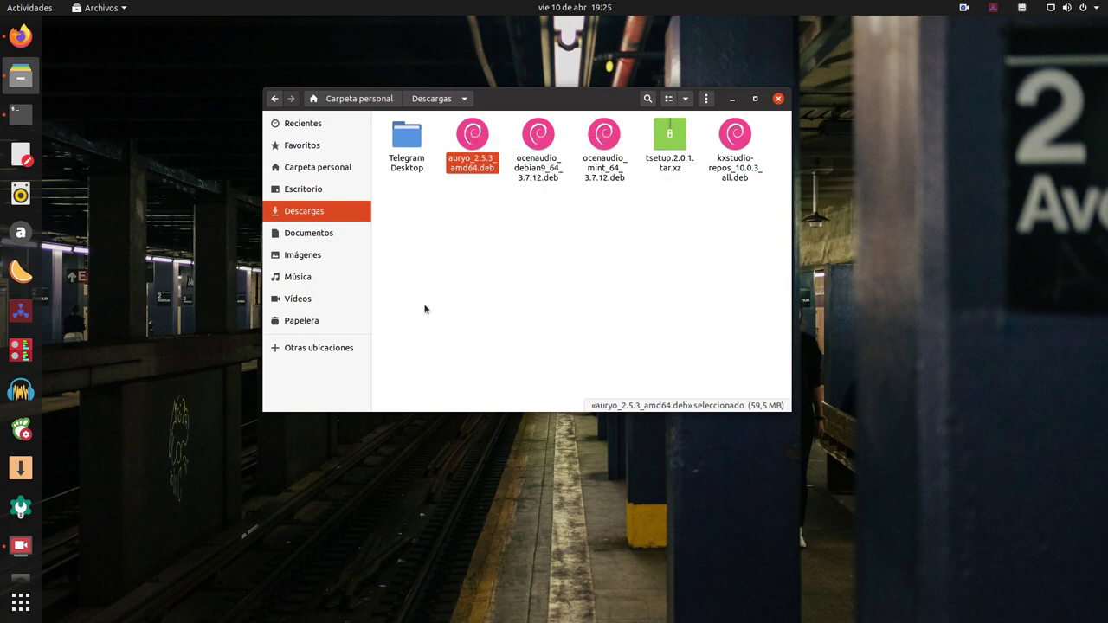
Write the command "sudo apt install gdebi" in the terminal without running it, and minimize the terminal
click(20, 113)
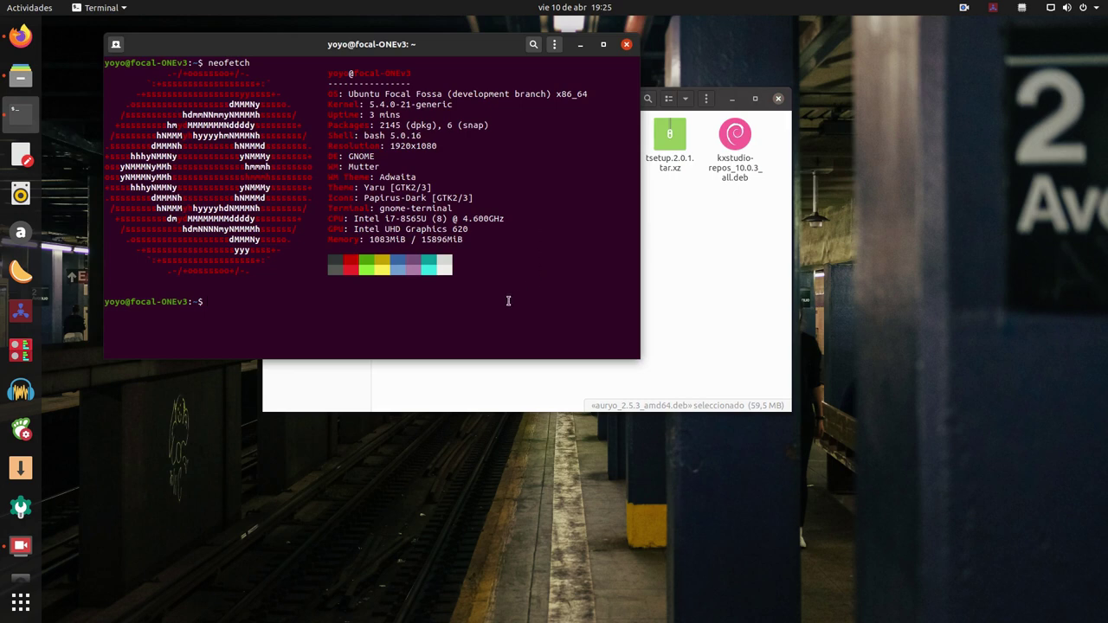
text(sudo apt install gdebi)
click(580, 44)
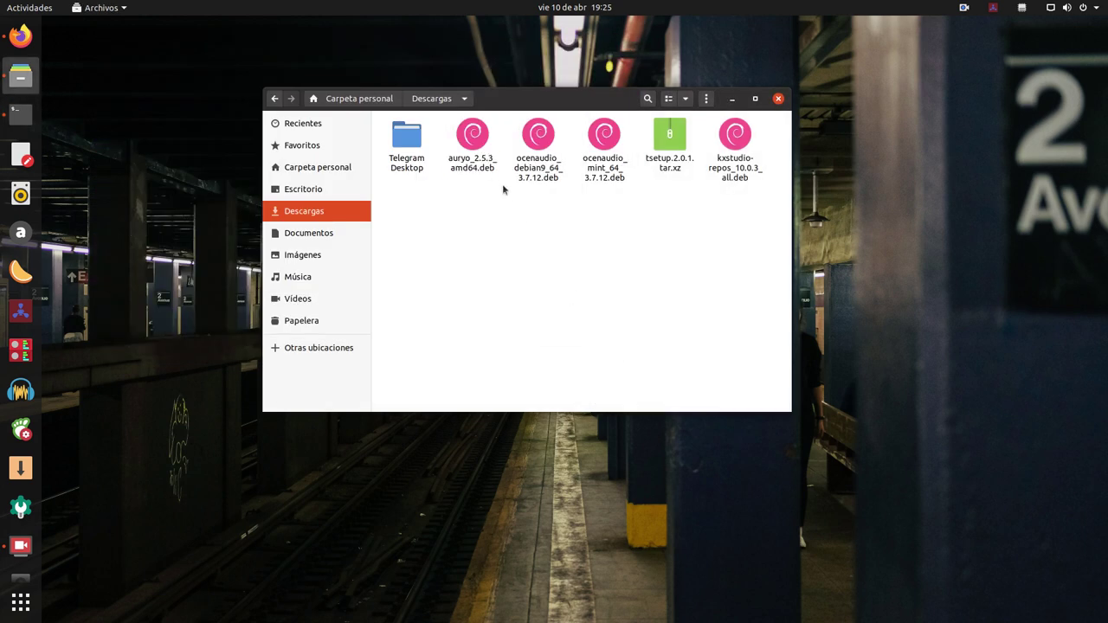
Open auryo_2.5.3_amd64.deb with the GDebi package installer to view its package status, and close the installer without reinstalling
right_click(473, 143)
click(509, 152)
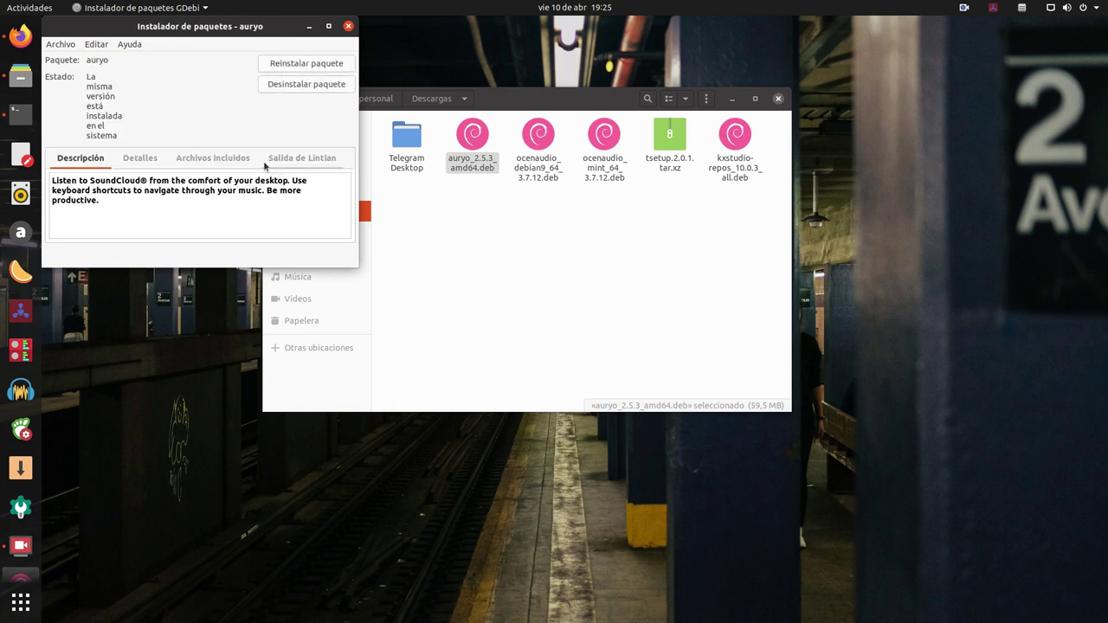
drag(207, 31, 430, 152)
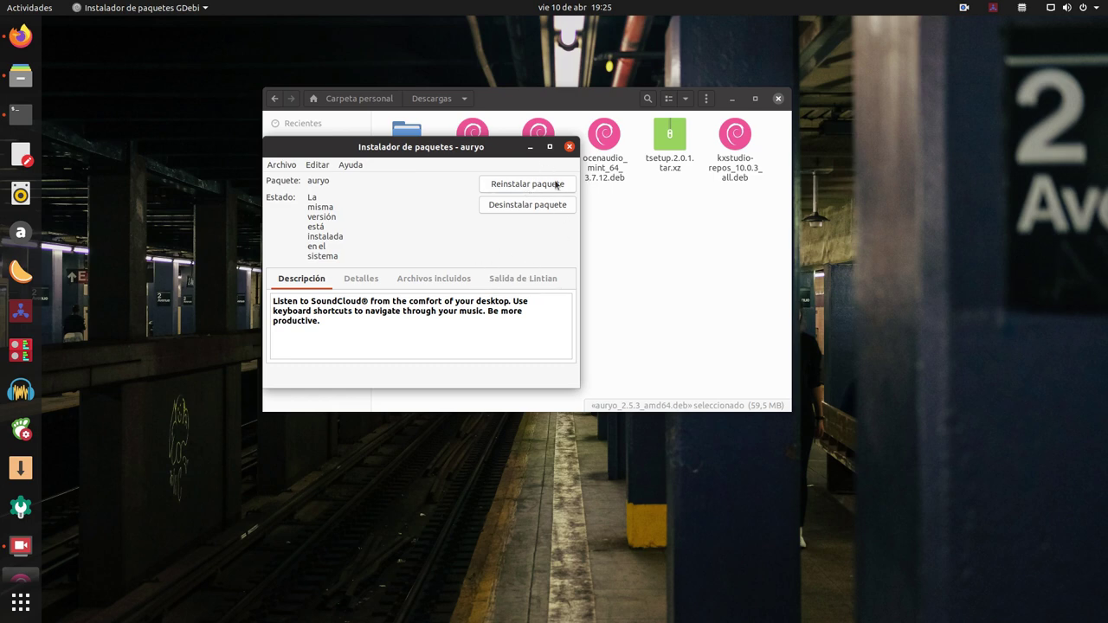
click(572, 148)
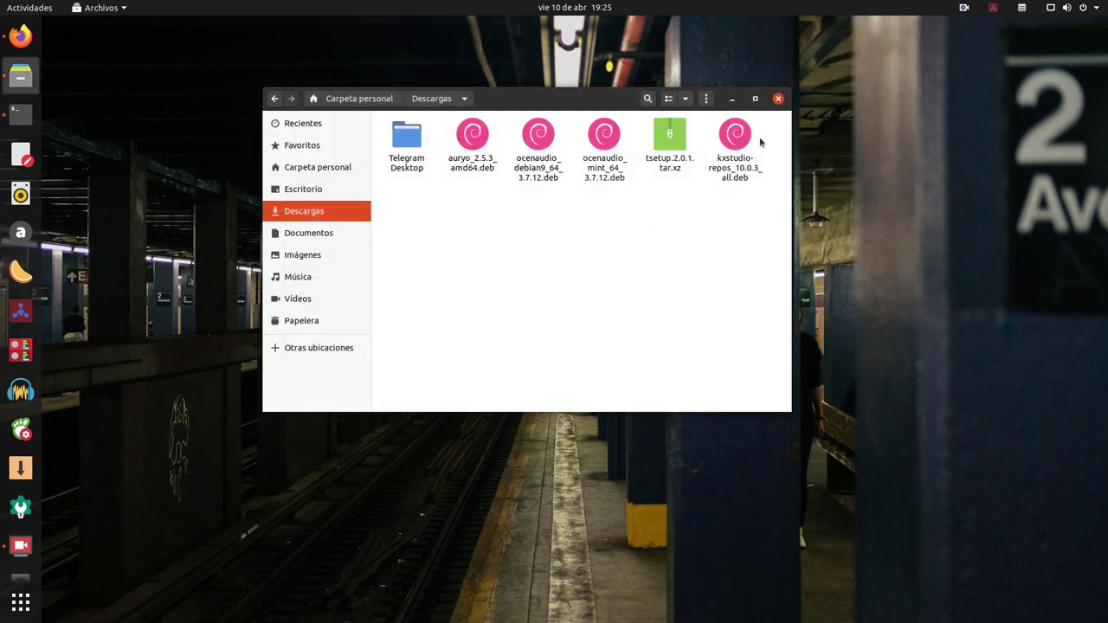
Close the file manager, search the installed applications for "au", and launch Auryo, repositioning its window
click(778, 99)
click(29, 7)
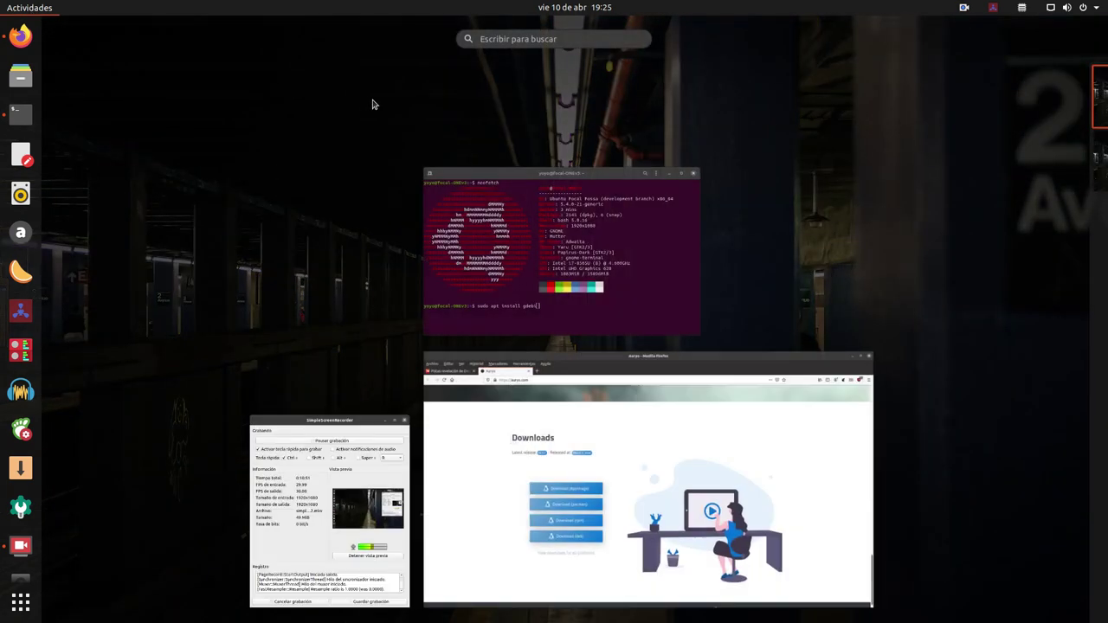
click(509, 38)
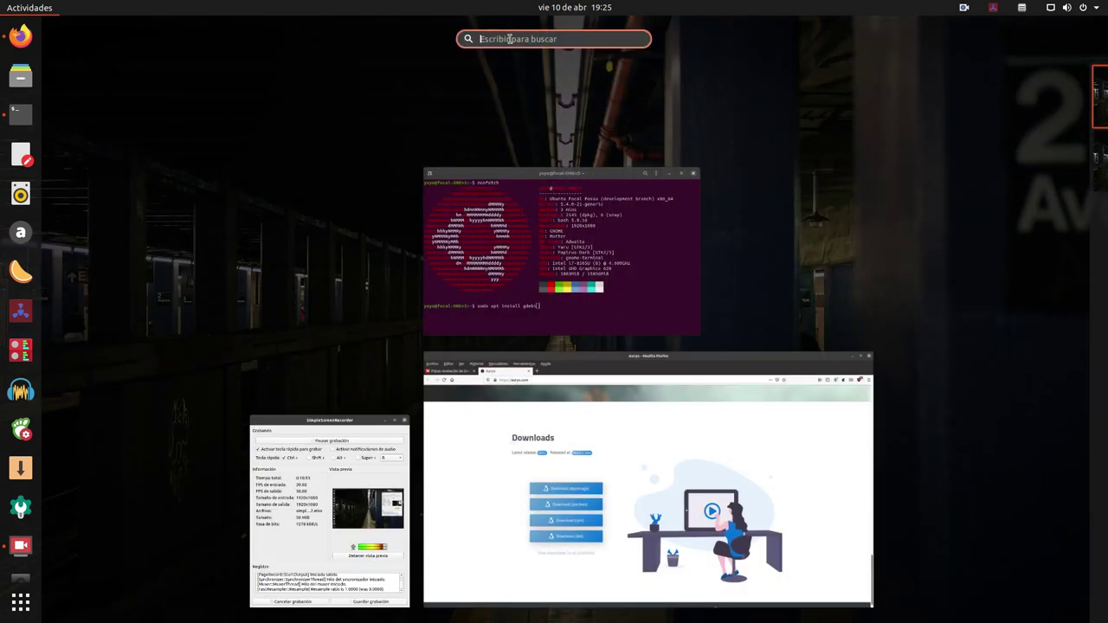
text(au)
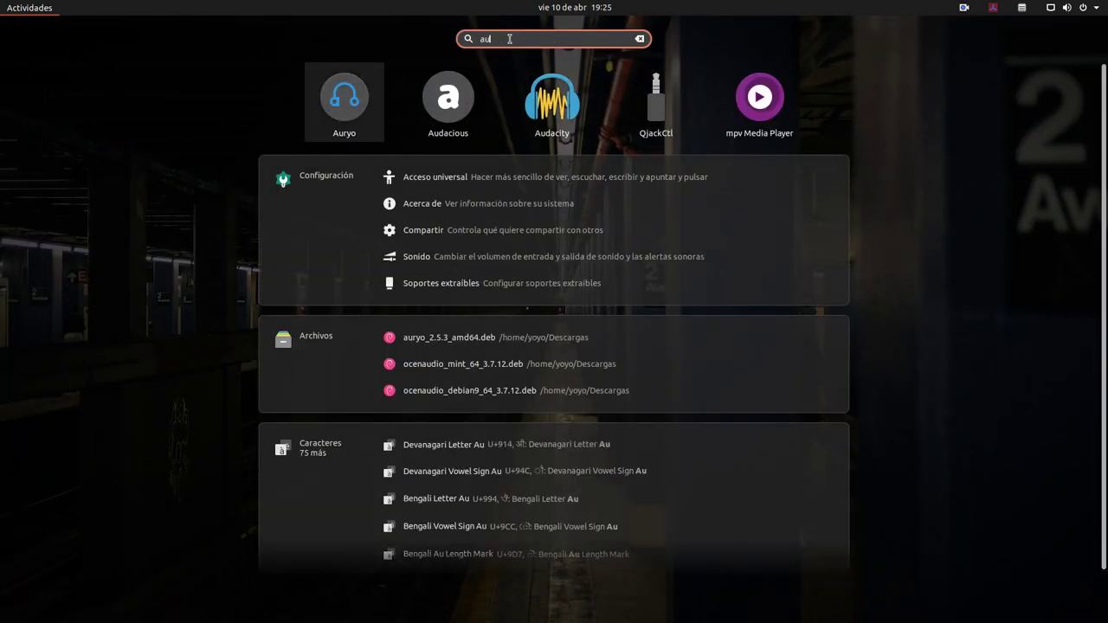
click(349, 102)
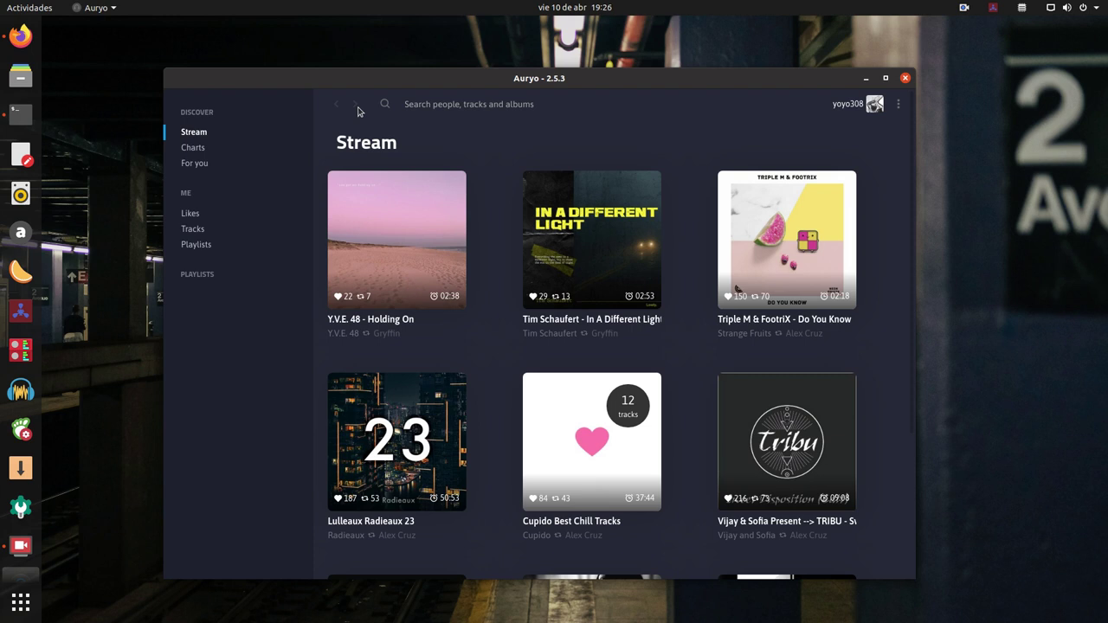
drag(474, 91, 443, 64)
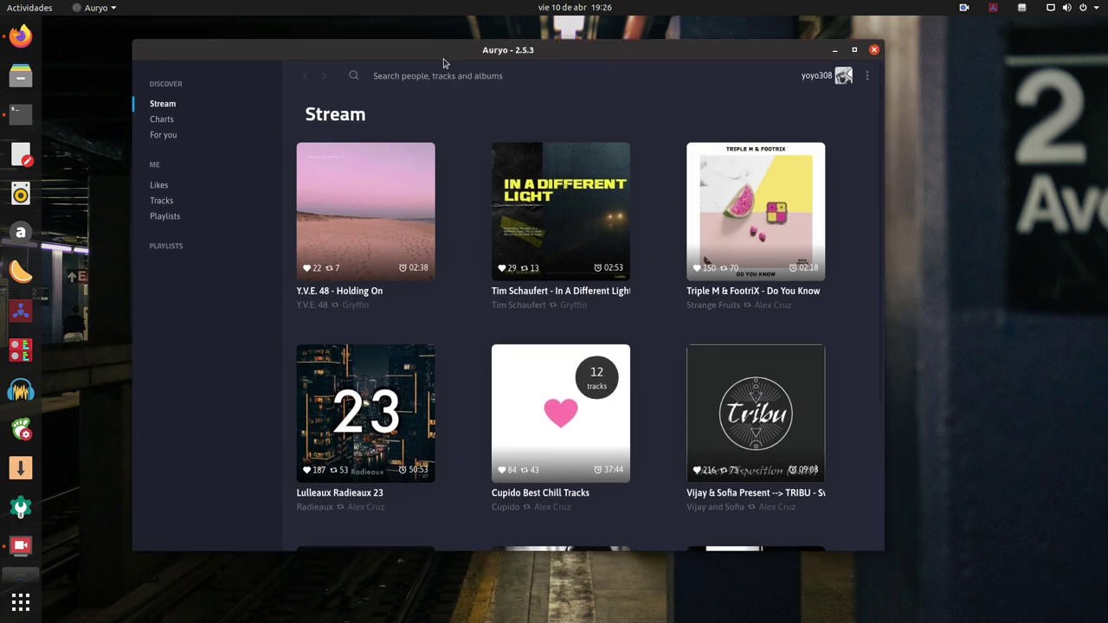
Examine Auryo's General, Stream, Integrations and Proxy settings, and return to the Stream page
click(866, 78)
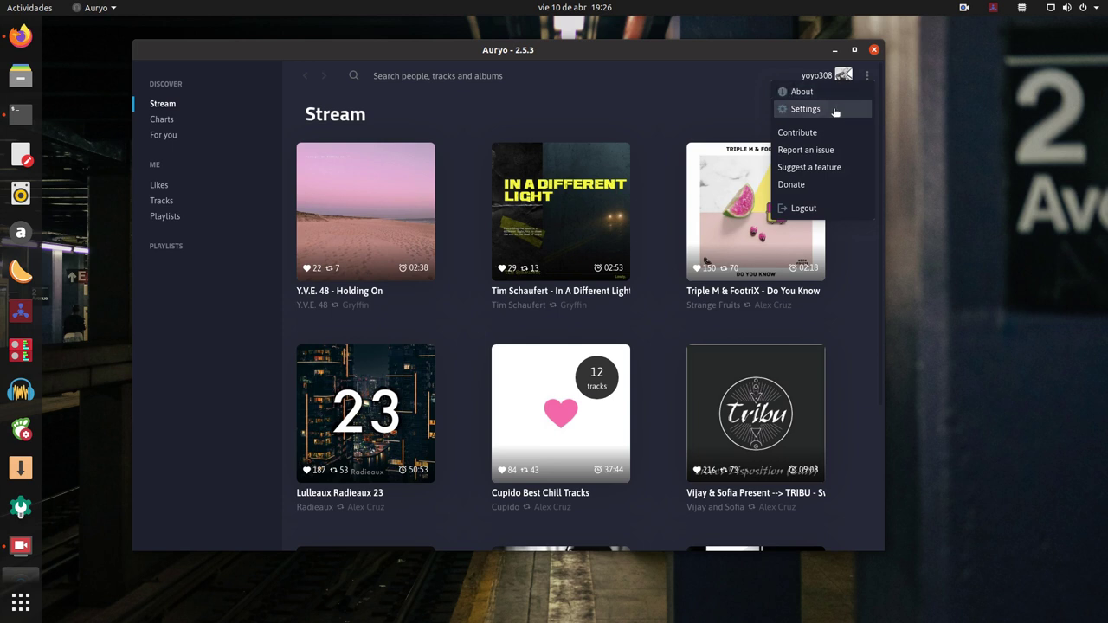
click(805, 109)
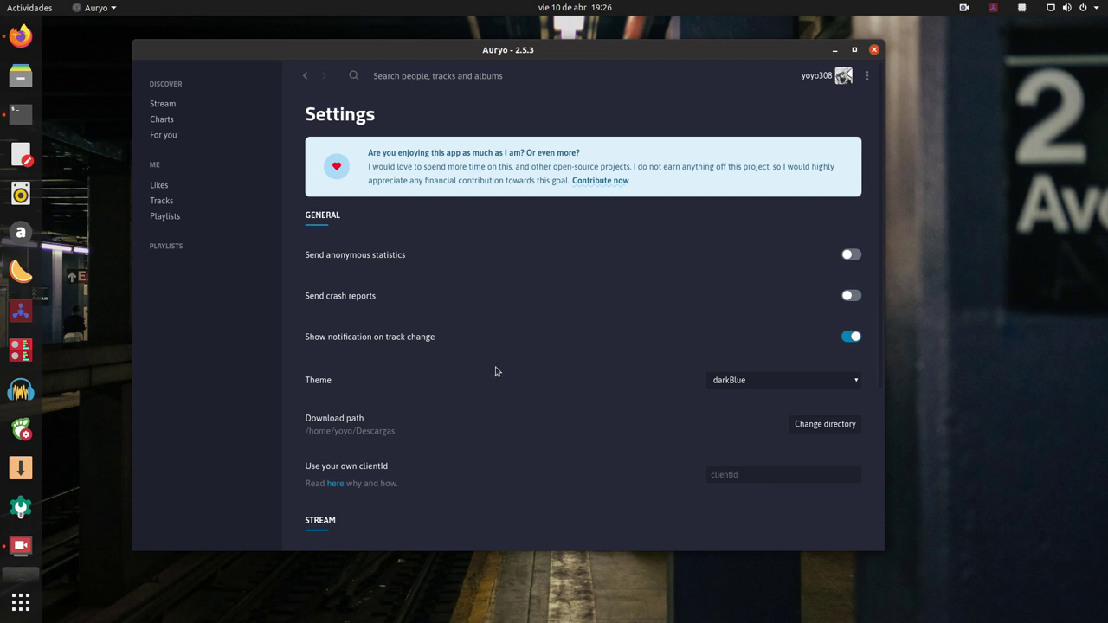
scroll(495, 372, down, 5)
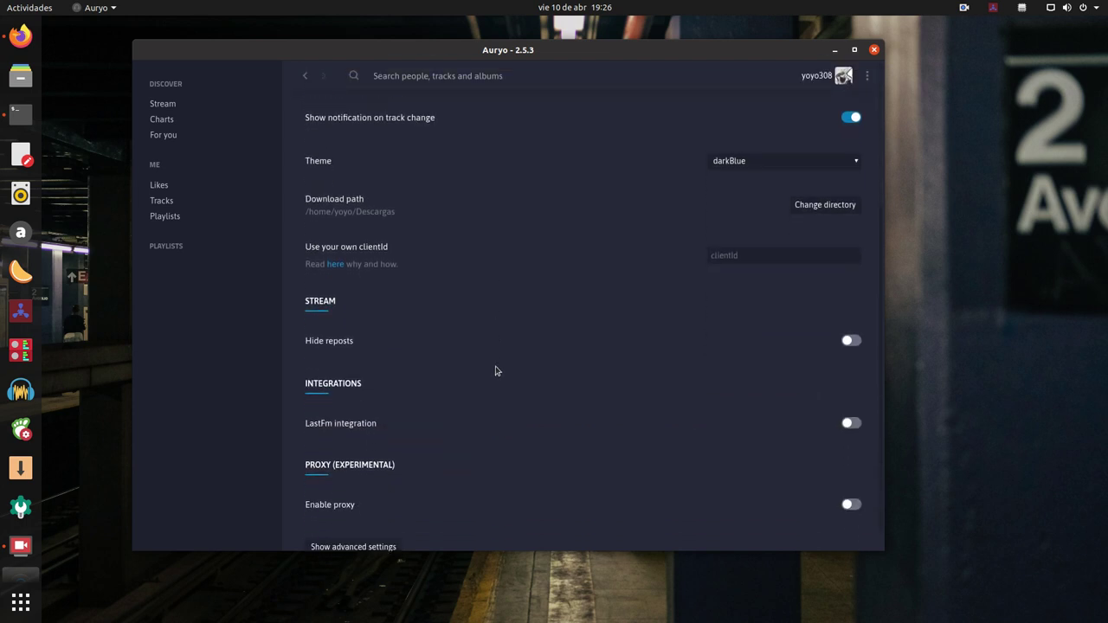
scroll(495, 371, down, 1)
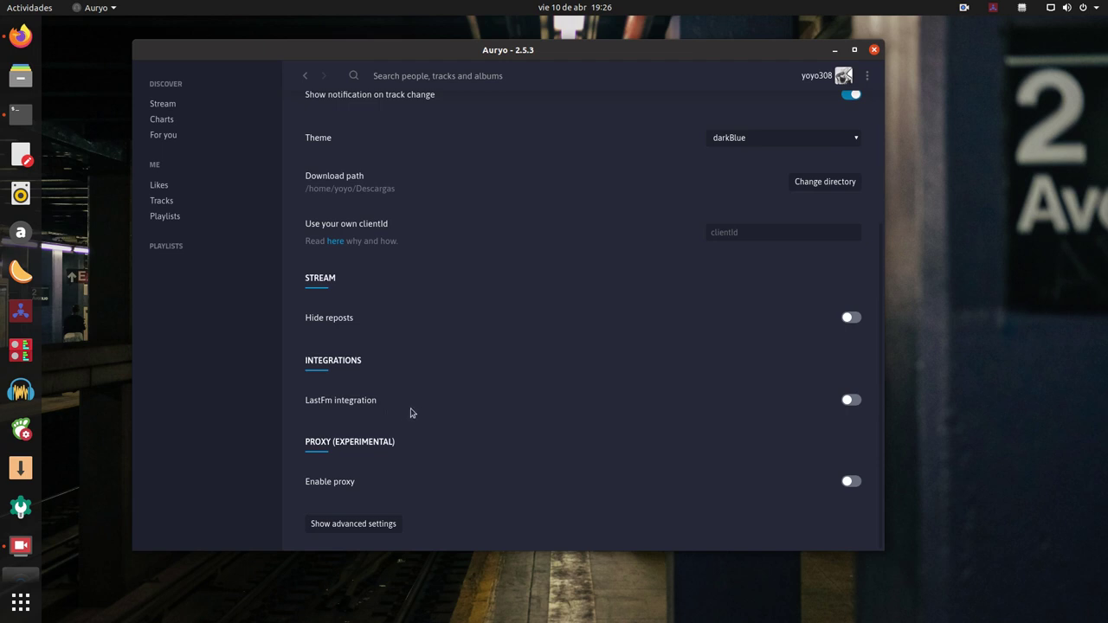
scroll(371, 269, up, 6)
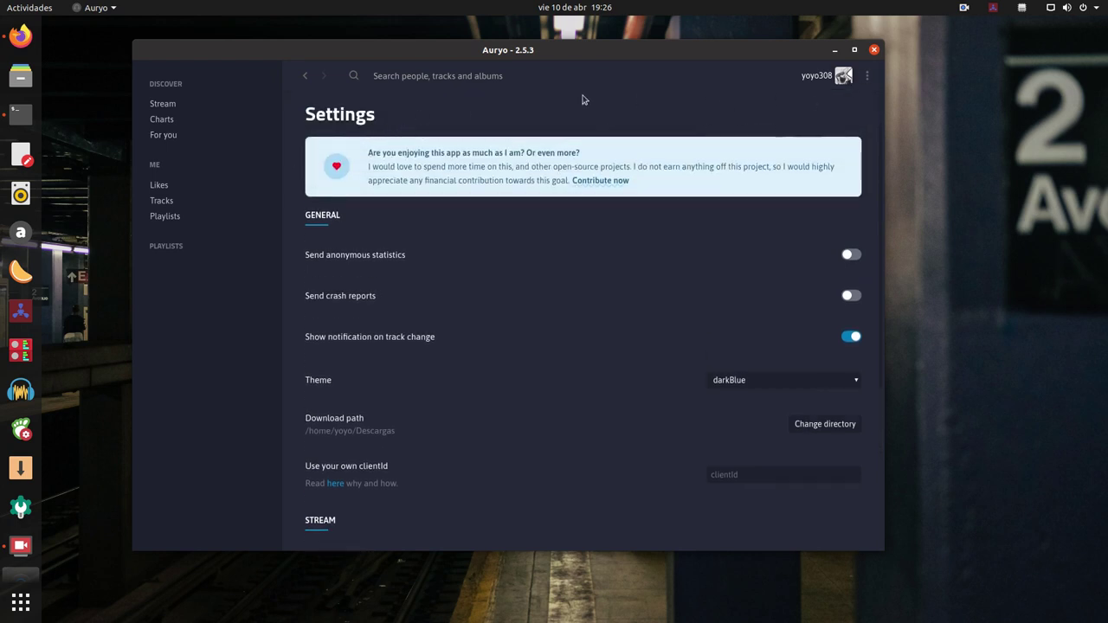
click(305, 75)
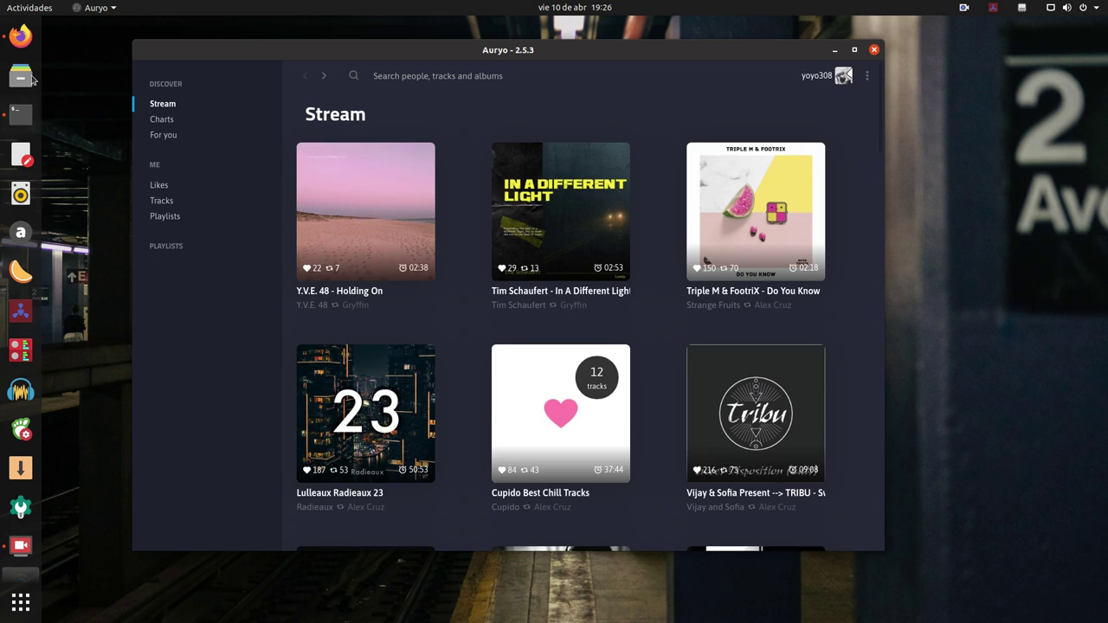
click(21, 35)
drag(576, 57, 598, 62)
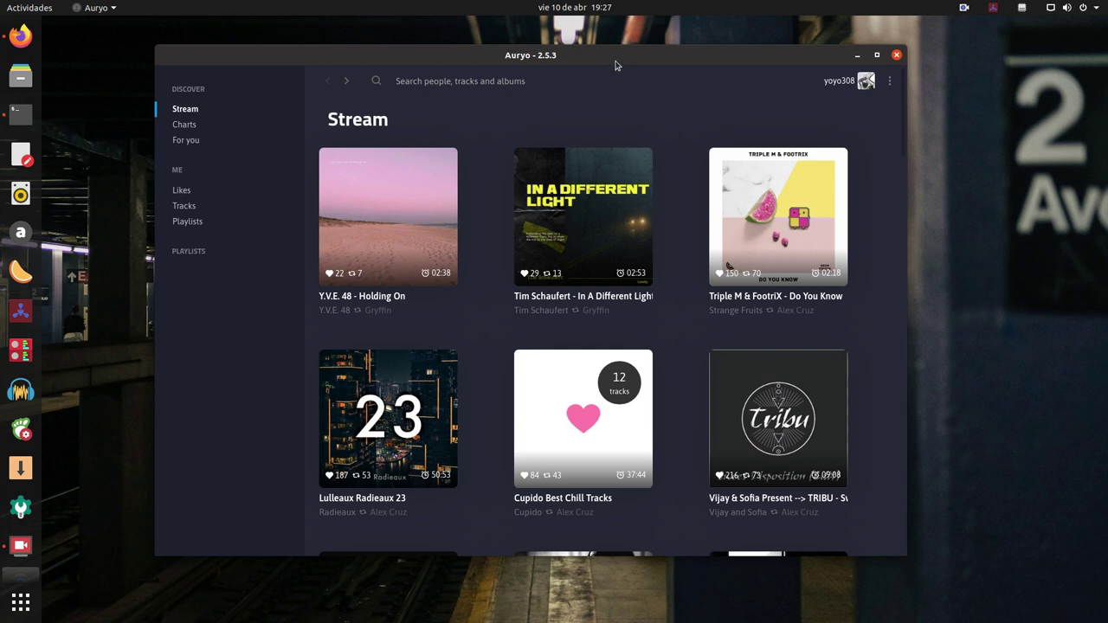
drag(621, 65, 609, 62)
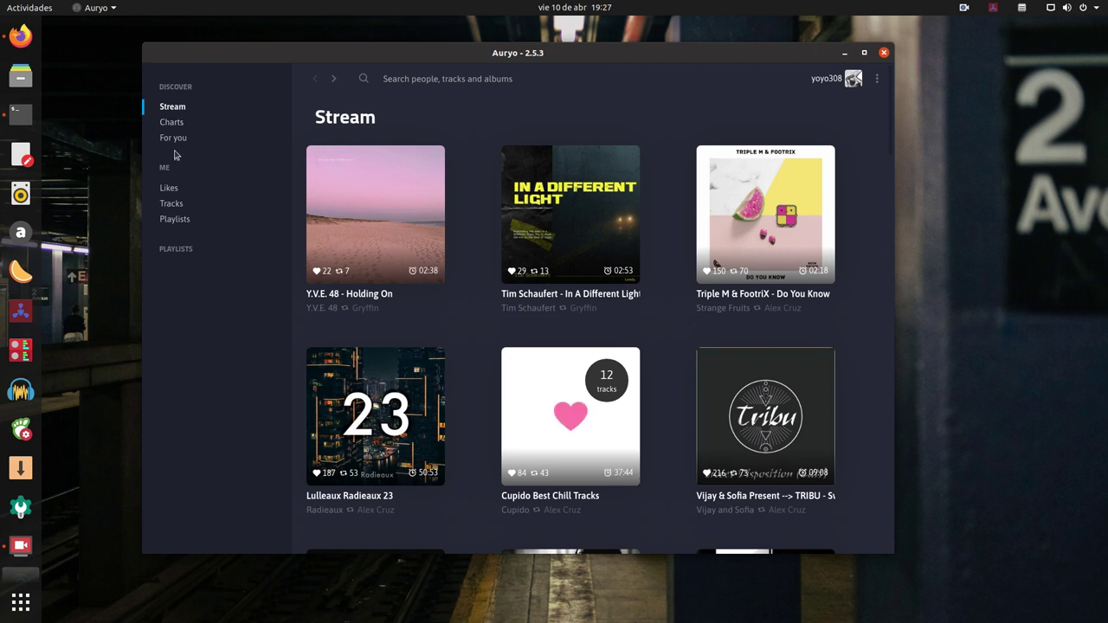
Switch to Firefox to compare the SoundCloud charts with the Auryo website's introduction, and minimize the browser
click(20, 36)
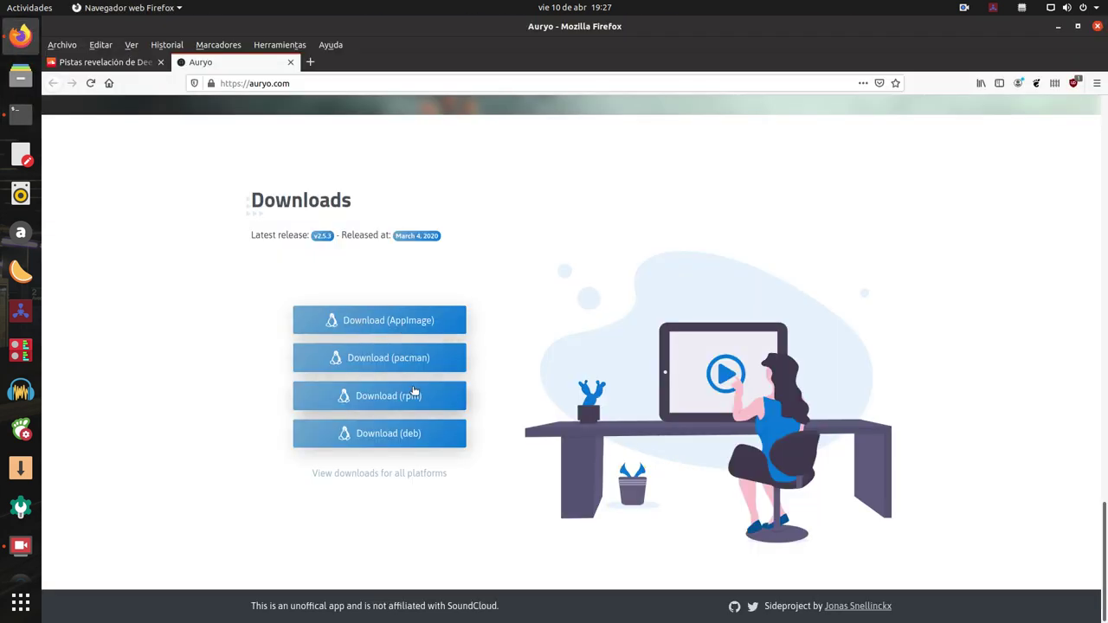
click(121, 65)
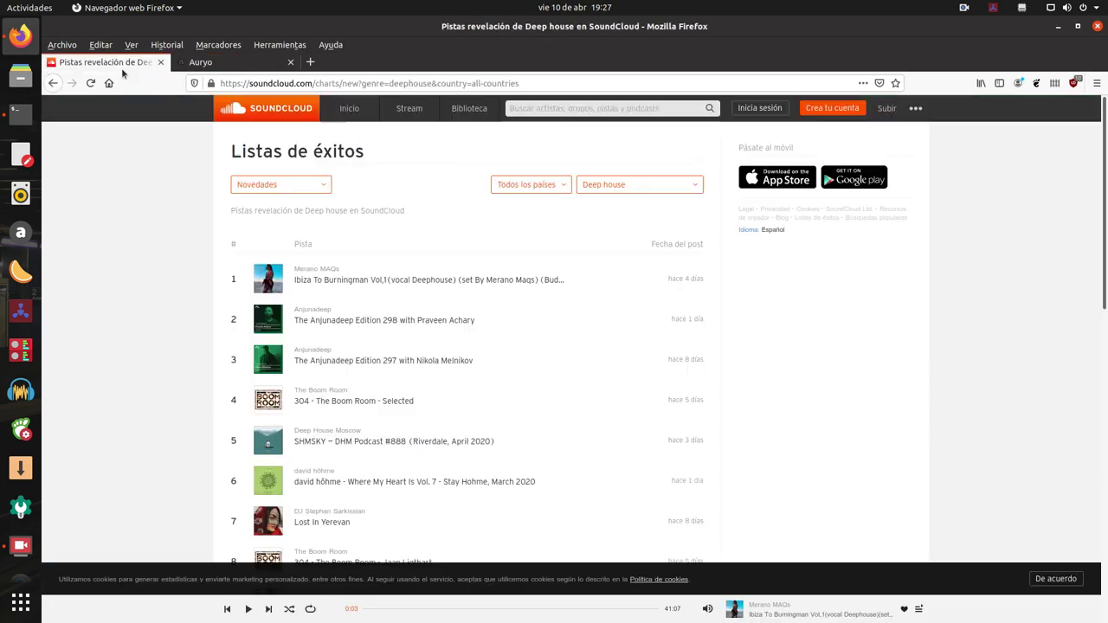
click(200, 62)
scroll(260, 303, up, 10)
scroll(174, 389, up, 10)
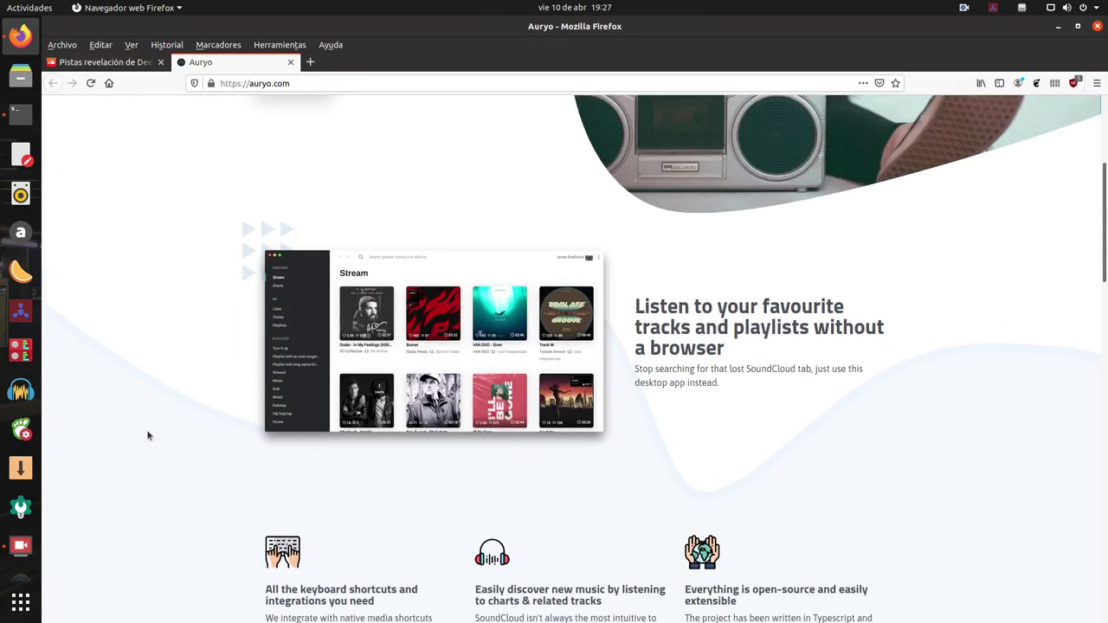
scroll(312, 498, down, 2)
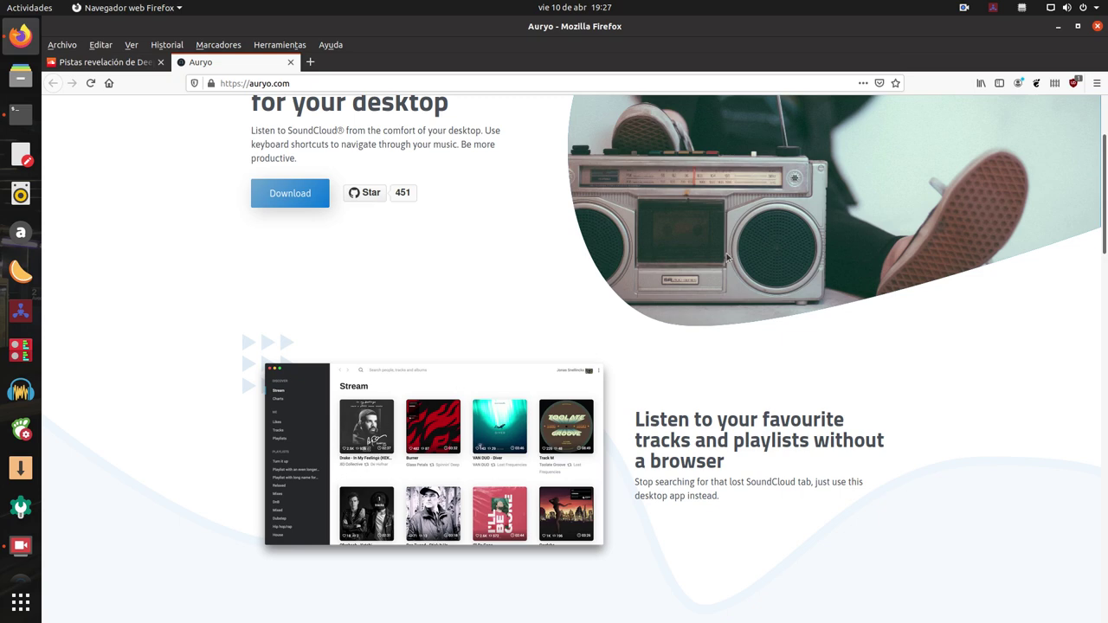
click(1059, 29)
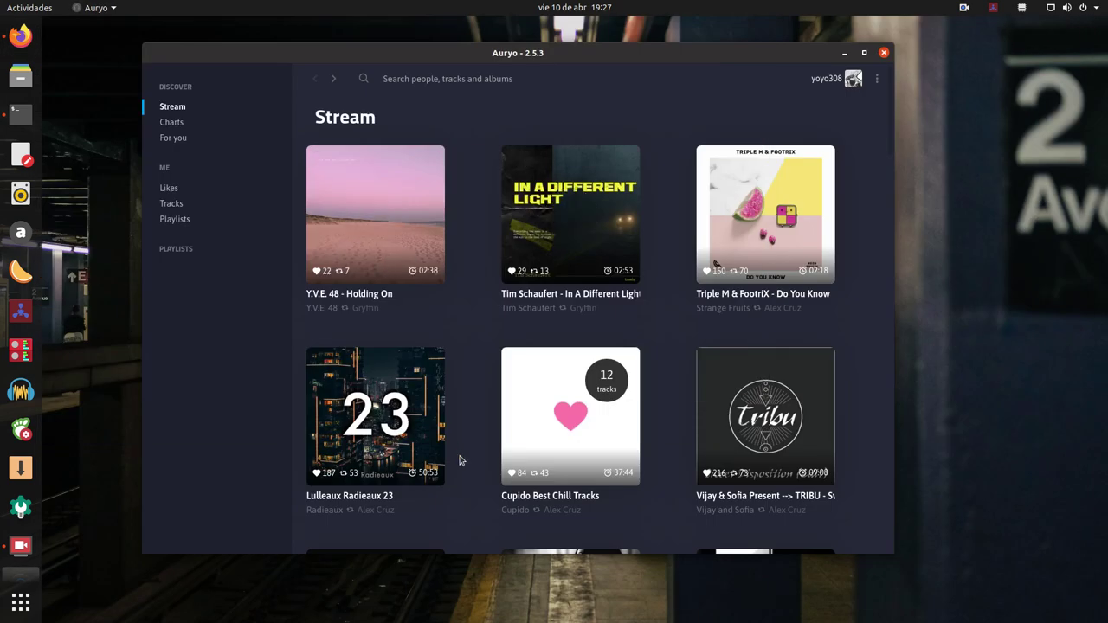
Play the one-track Alex Cruz "Deep & Sexy Podcast" entry from further down Auryo's Stream
scroll(459, 415, down, 7)
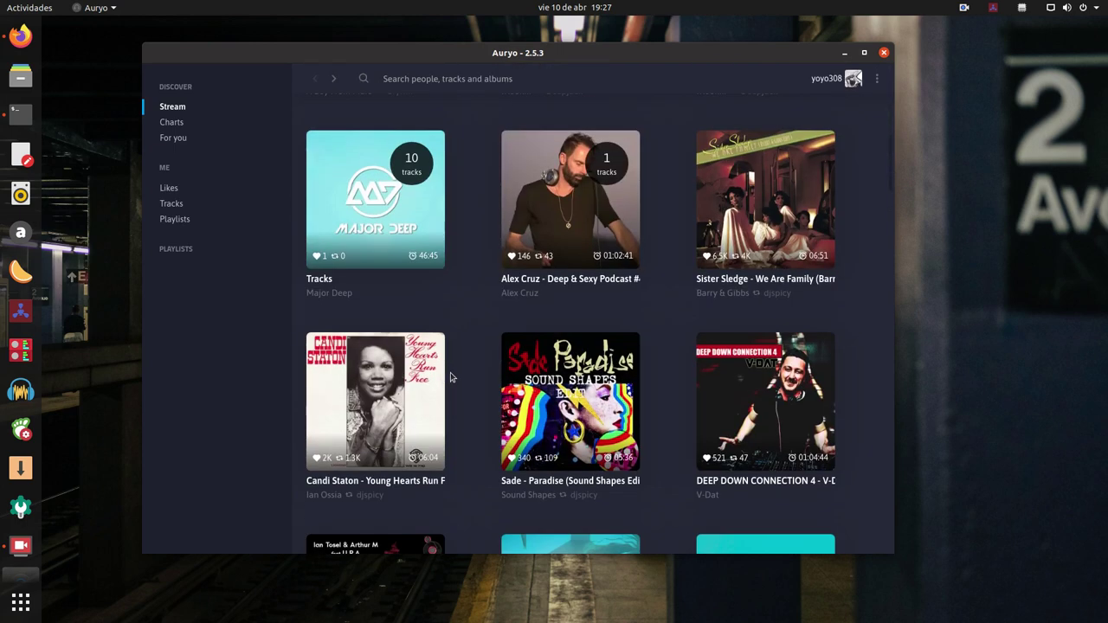
scroll(450, 378, down, 1)
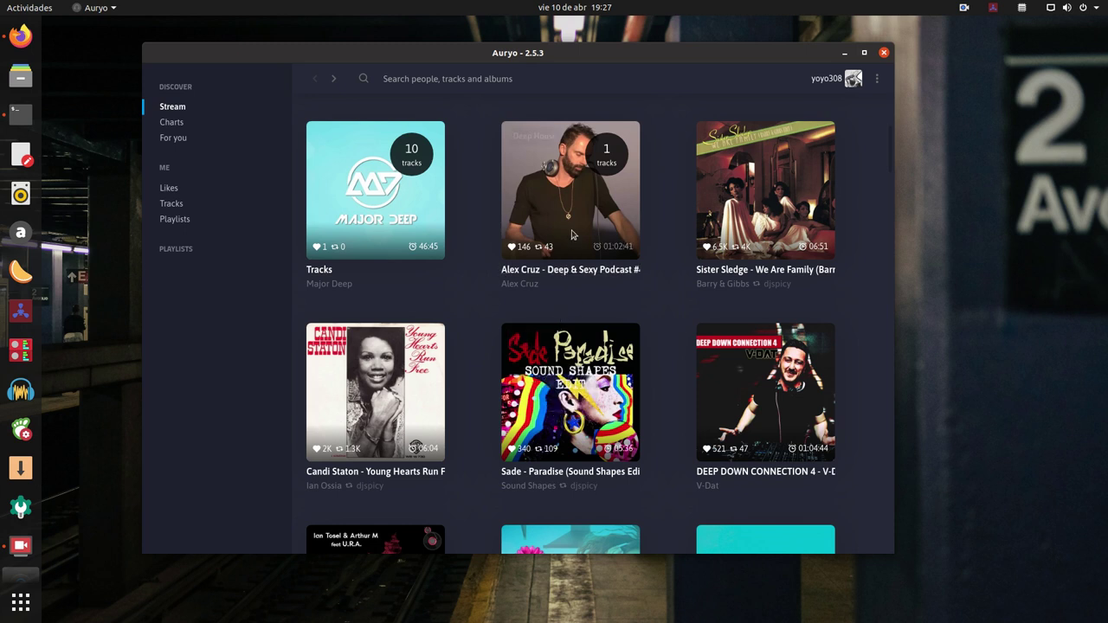
click(573, 191)
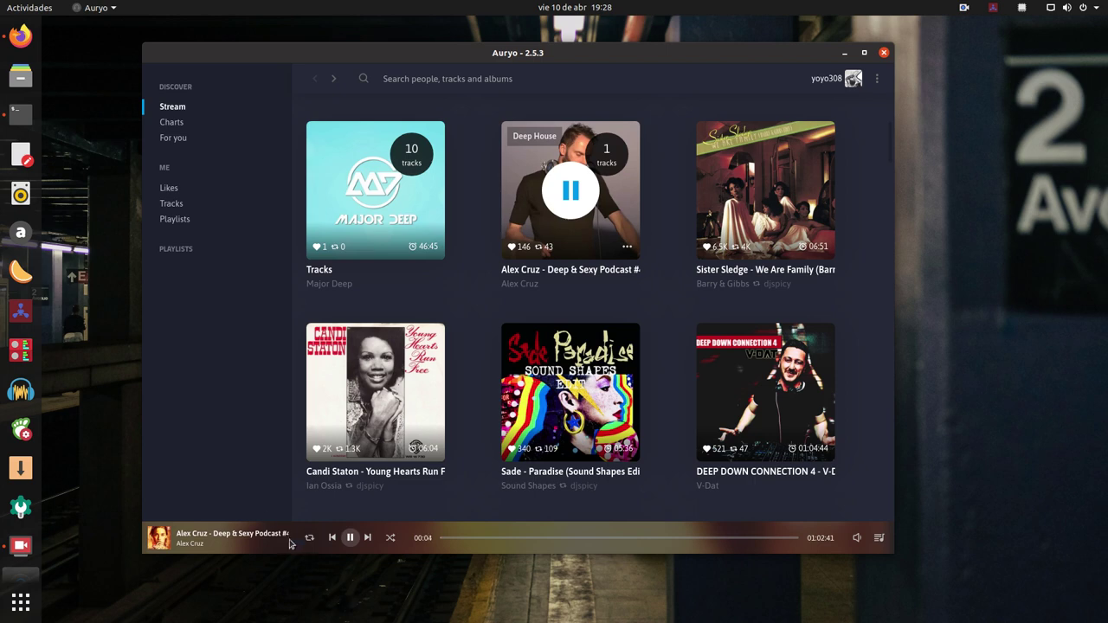
Open the playing podcast's track page, pause it there, and like and repost the track
click(159, 538)
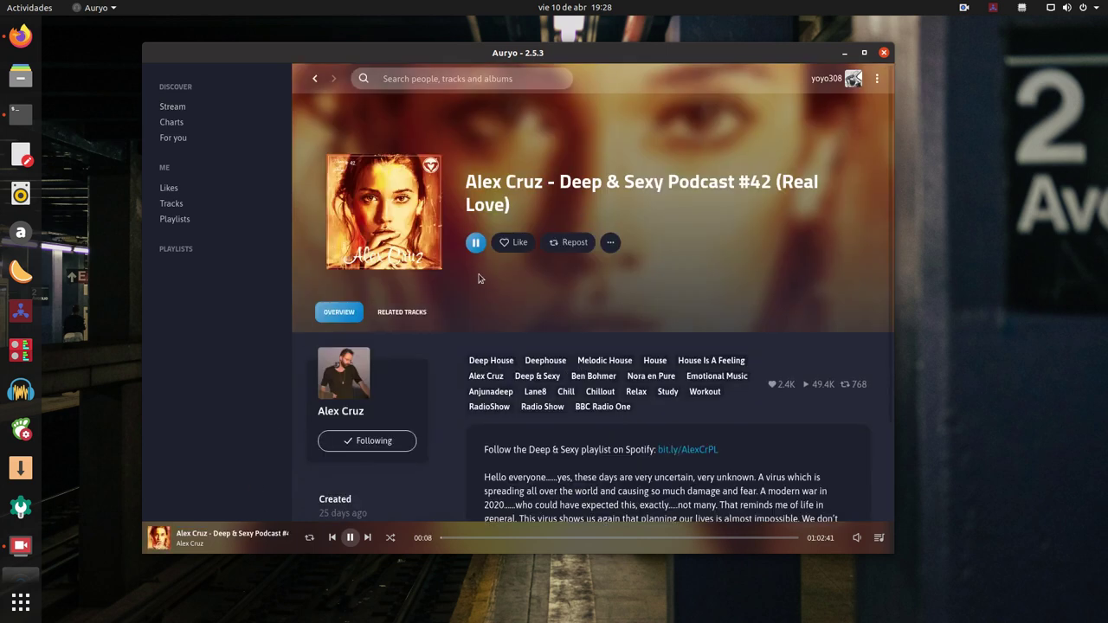
click(476, 243)
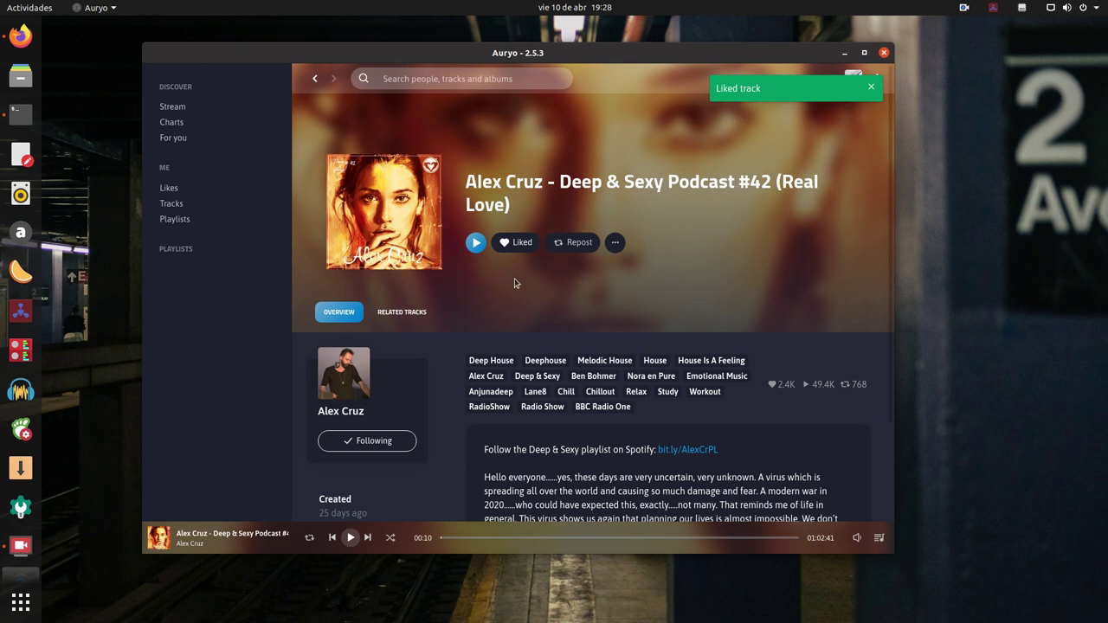
click(574, 250)
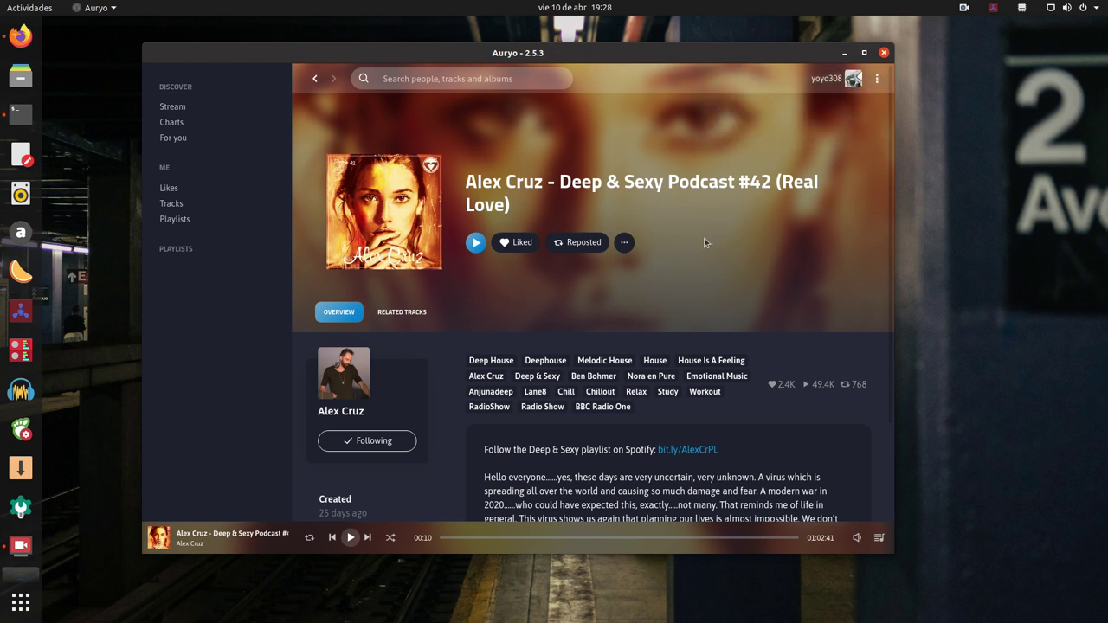
Resume the podcast briefly, pause it again, and examine the track's description and listener comments
click(475, 244)
click(476, 244)
scroll(631, 407, down, 5)
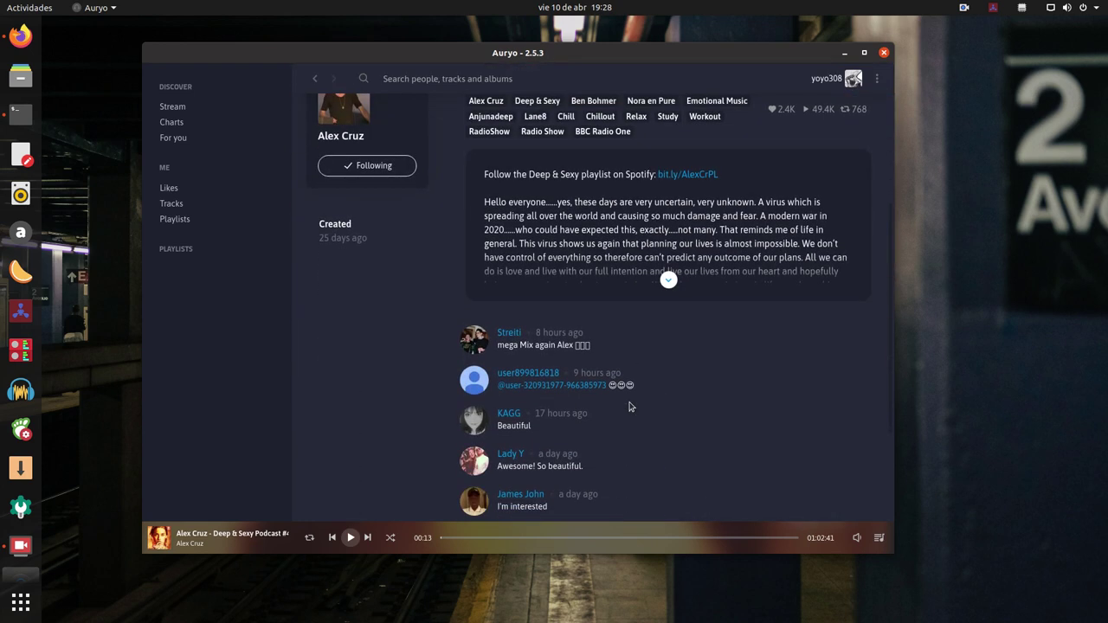
Read through the remaining listener comments on the podcast's track page and review the page from its header down
scroll(631, 407, down, 3)
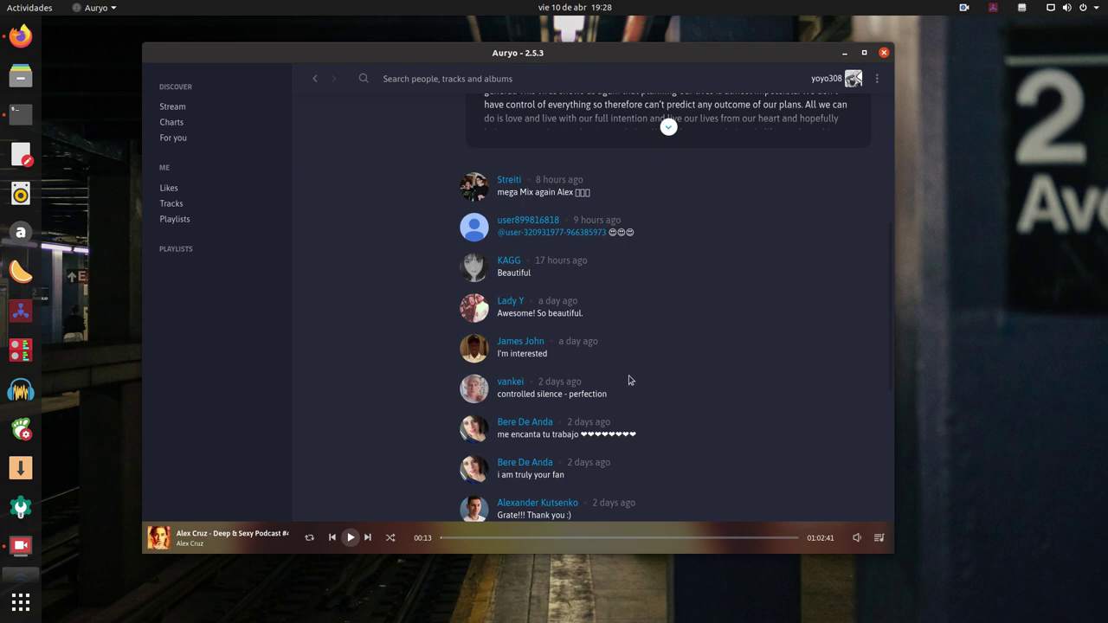
scroll(630, 379, down, 3)
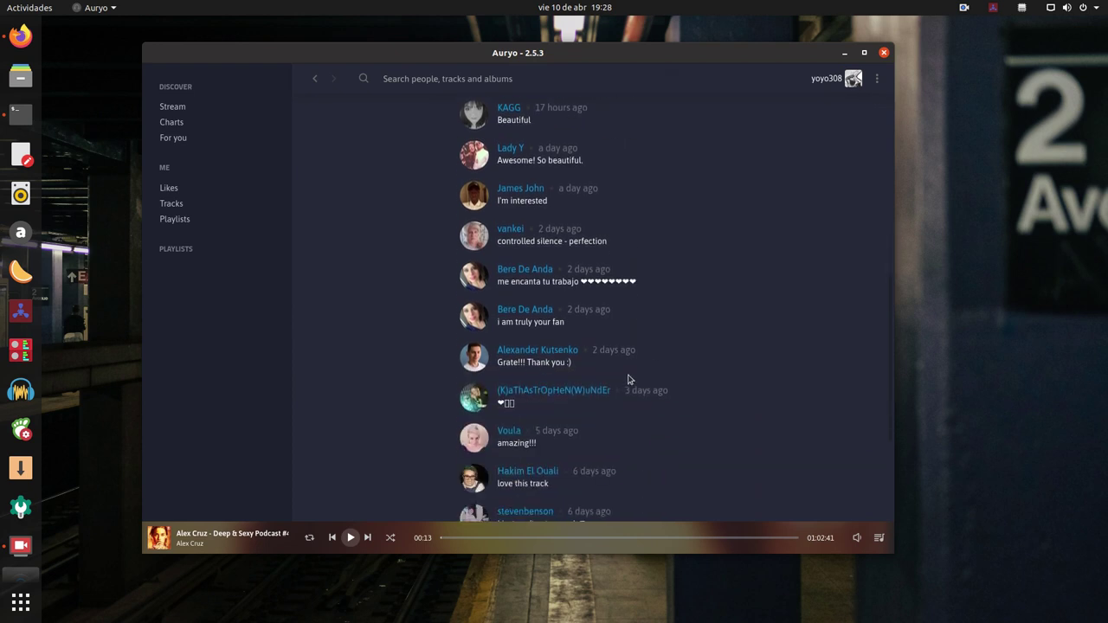
scroll(629, 379, up, 10)
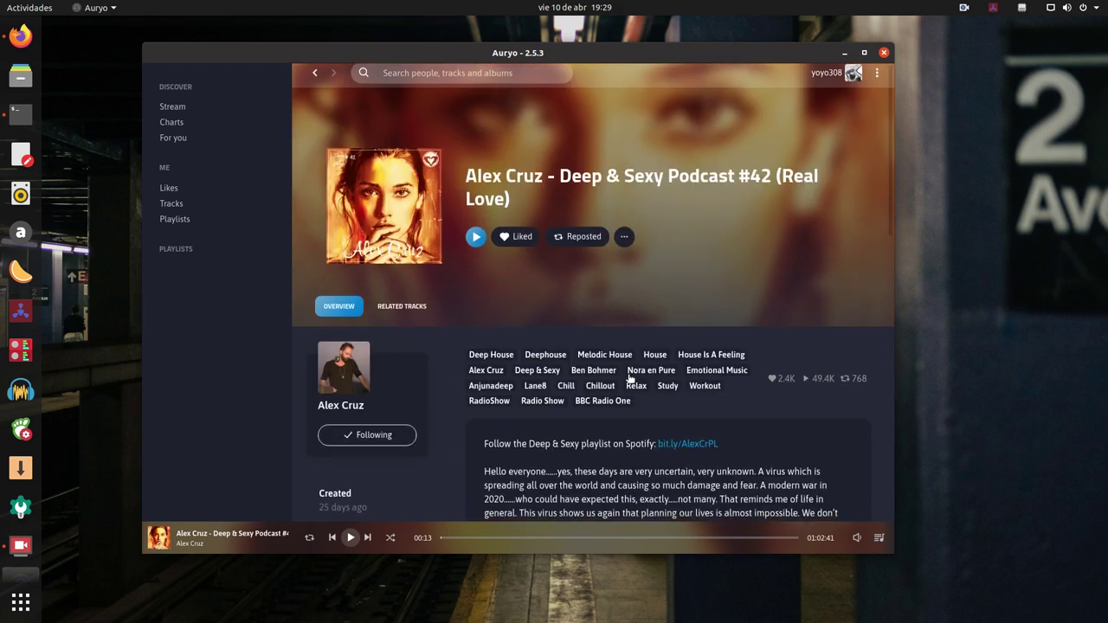
scroll(630, 379, down, 10)
scroll(629, 382, up, 10)
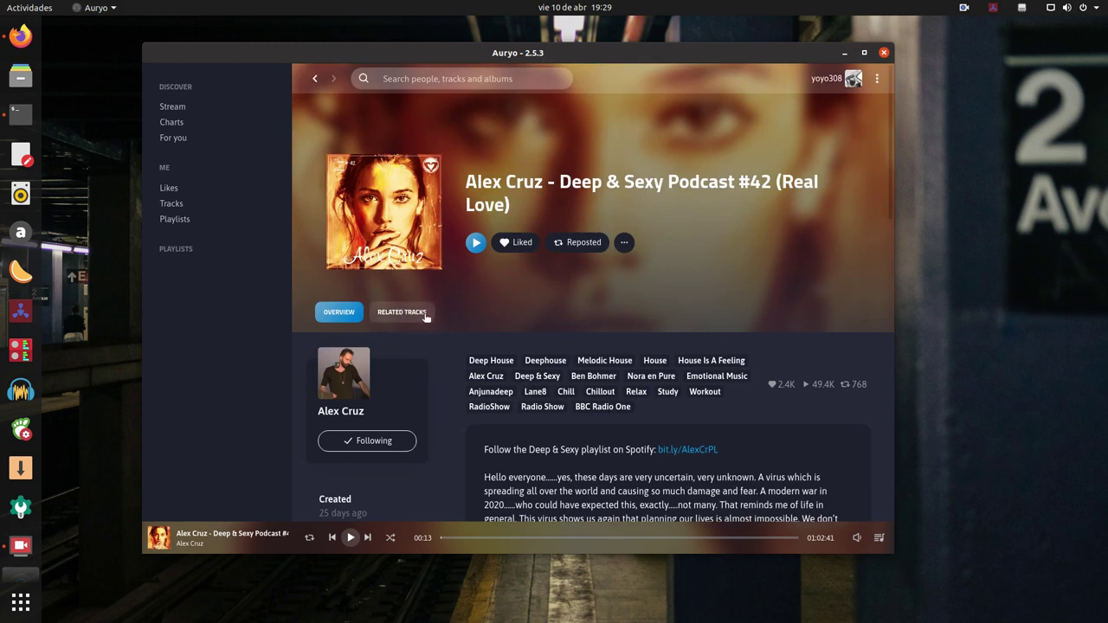
Show the related tracks of the Alex Cruz podcast and look through their list
click(413, 314)
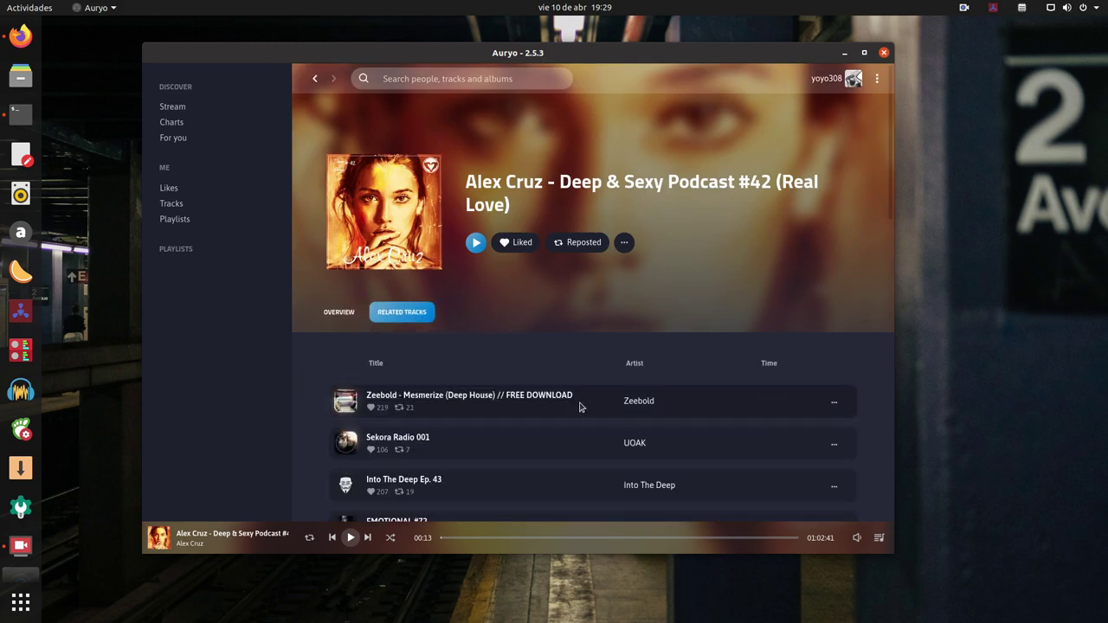
scroll(581, 403, down, 3)
scroll(522, 337, up, 3)
Pass through Stream and Charts to the For you page and examine its personalized, featured and community mood playlists
click(178, 109)
click(175, 125)
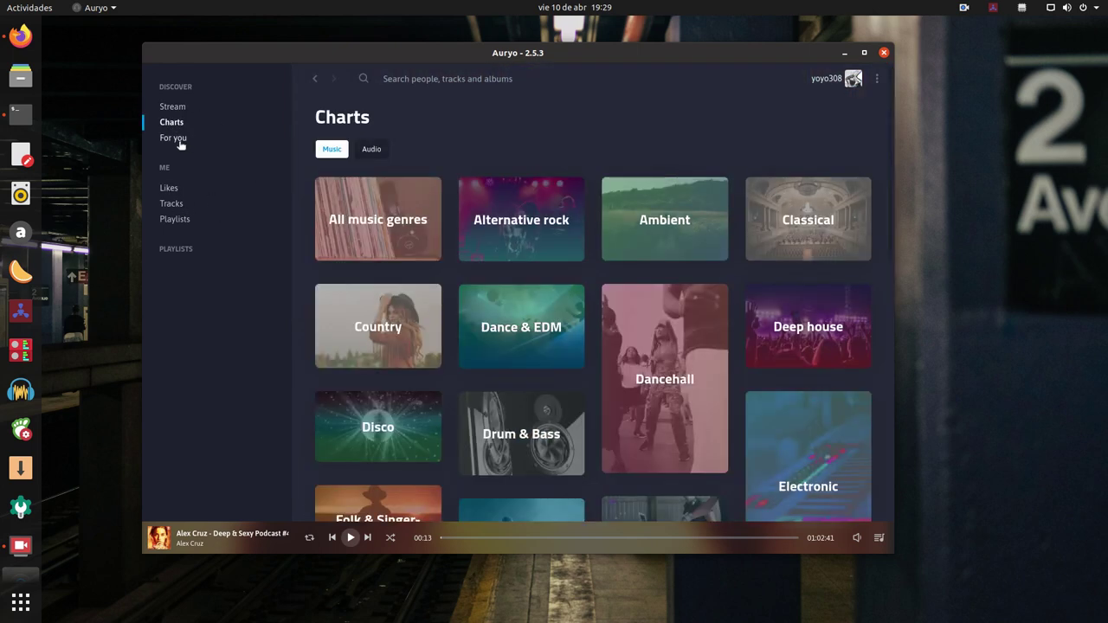
click(176, 140)
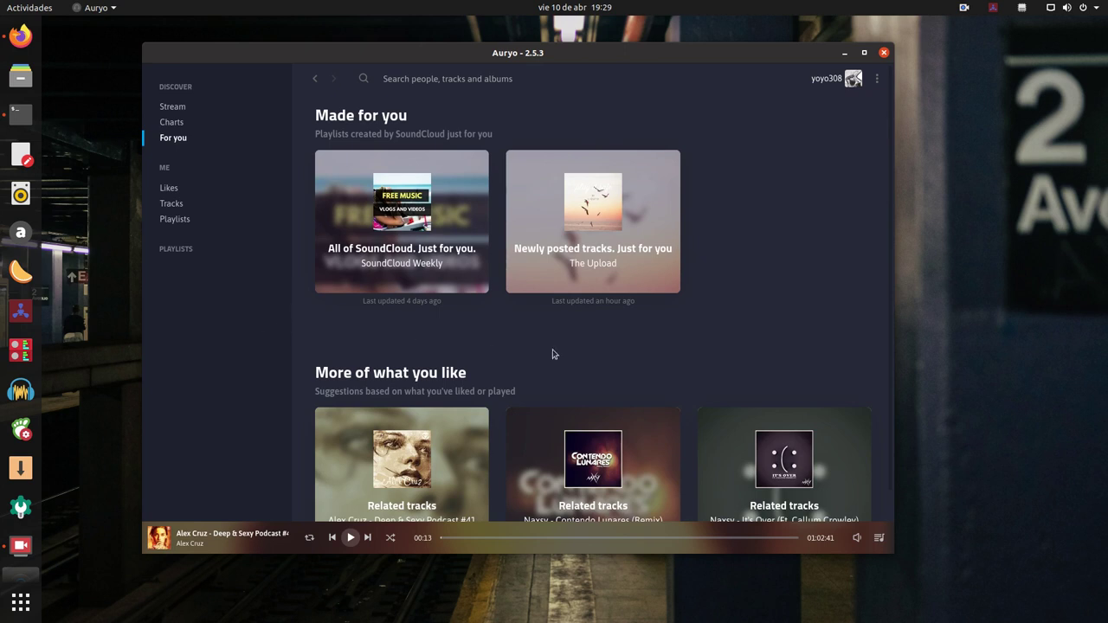
scroll(742, 342, down, 5)
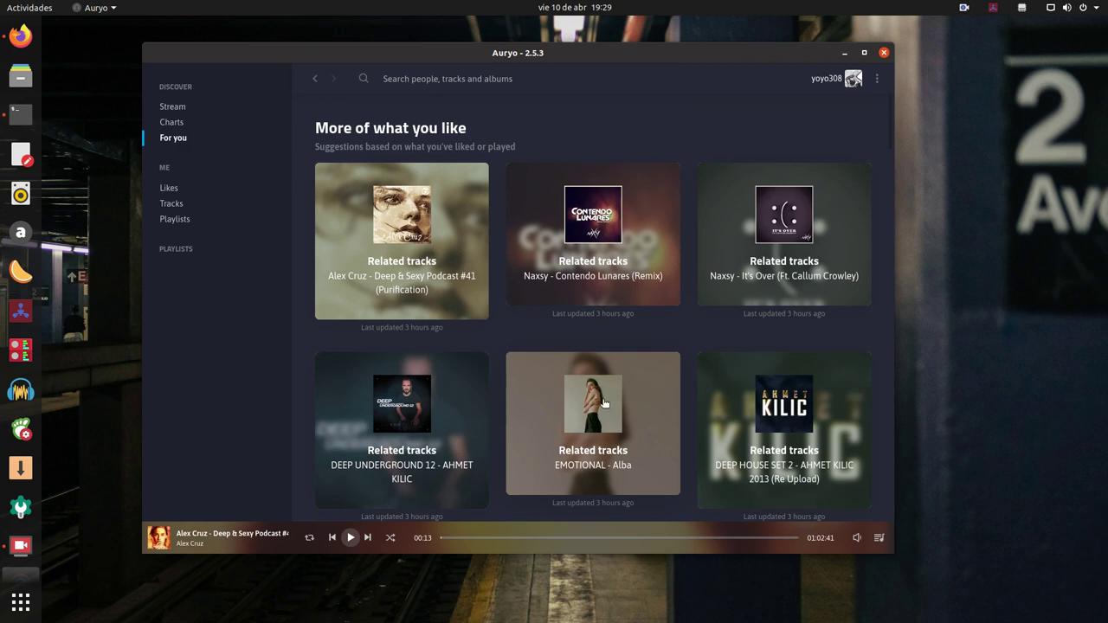
scroll(603, 403, down, 3)
scroll(603, 404, down, 10)
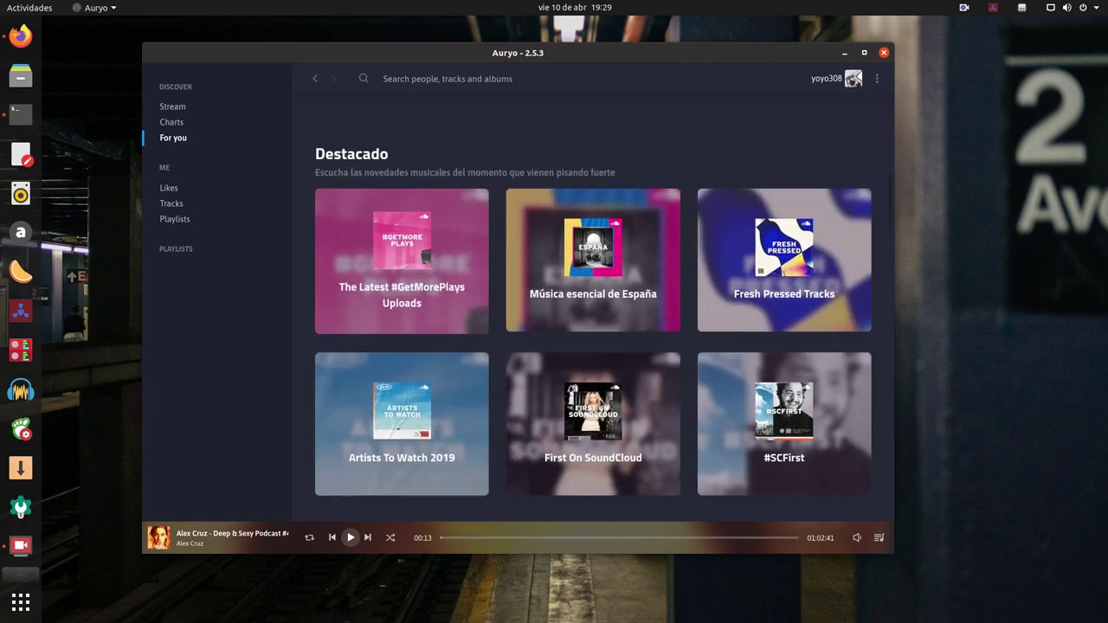
scroll(601, 404, up, 3)
scroll(448, 416, down, 8)
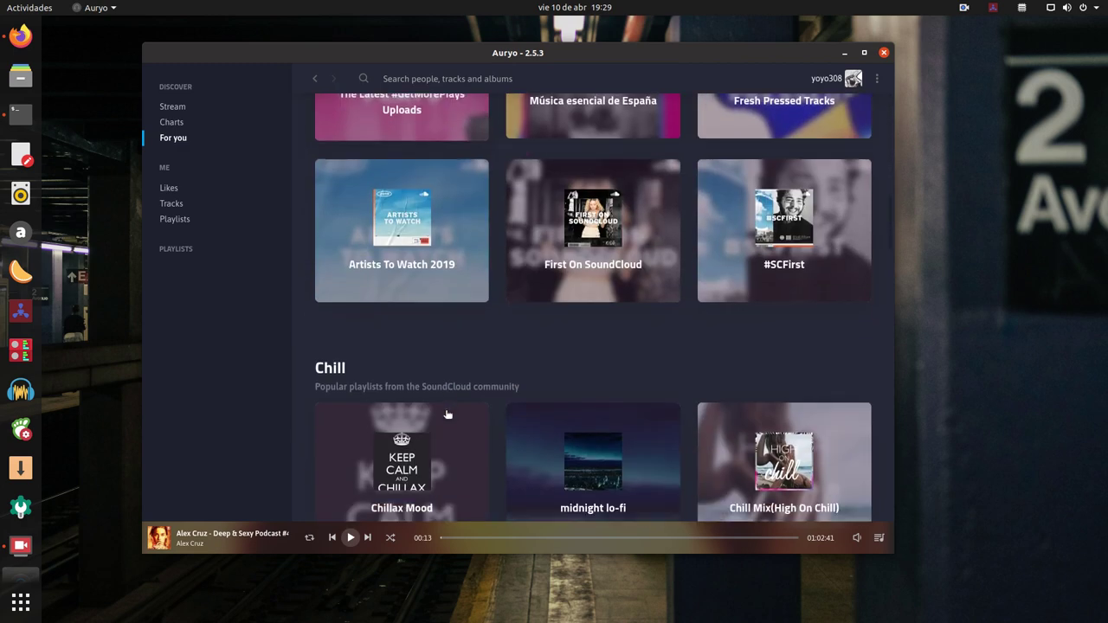
scroll(455, 401, down, 9)
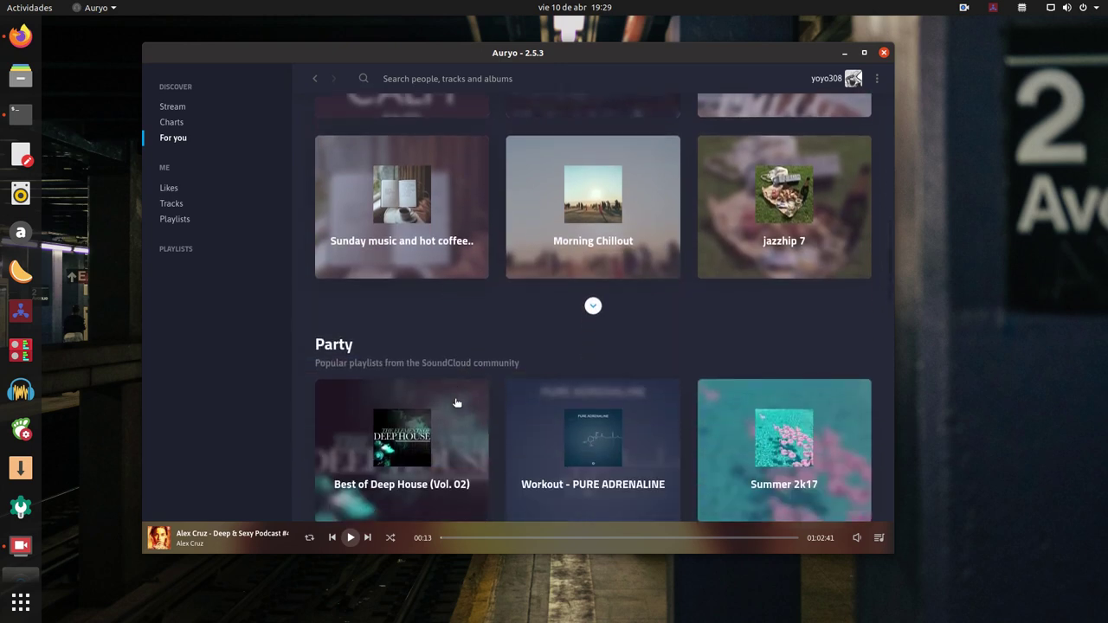
scroll(456, 402, down, 10)
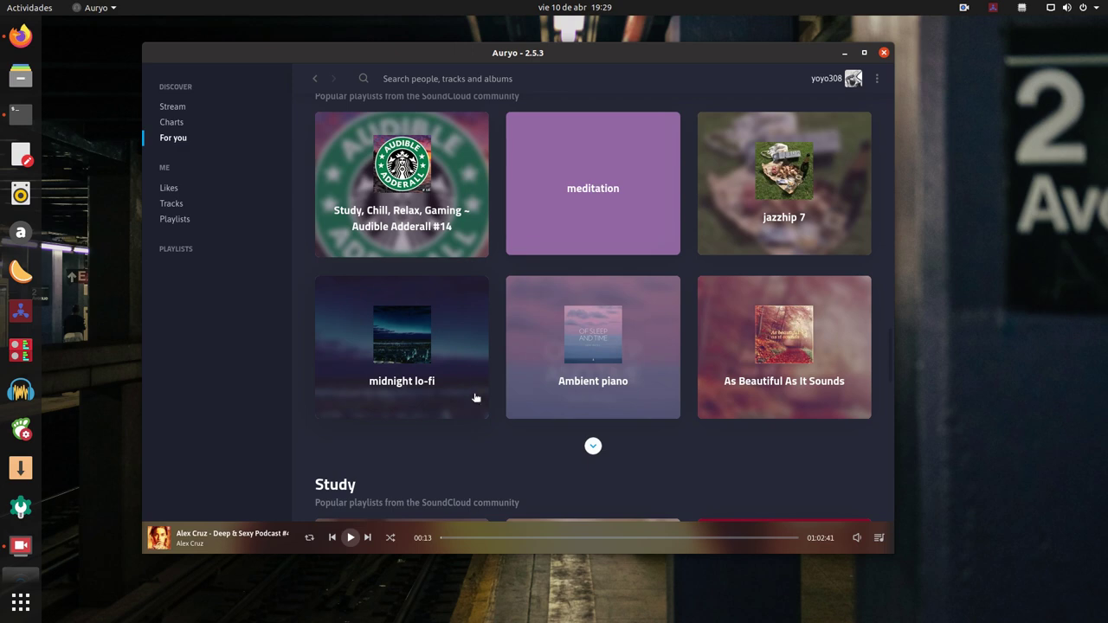
scroll(480, 376, up, 7)
scroll(480, 345, up, 15)
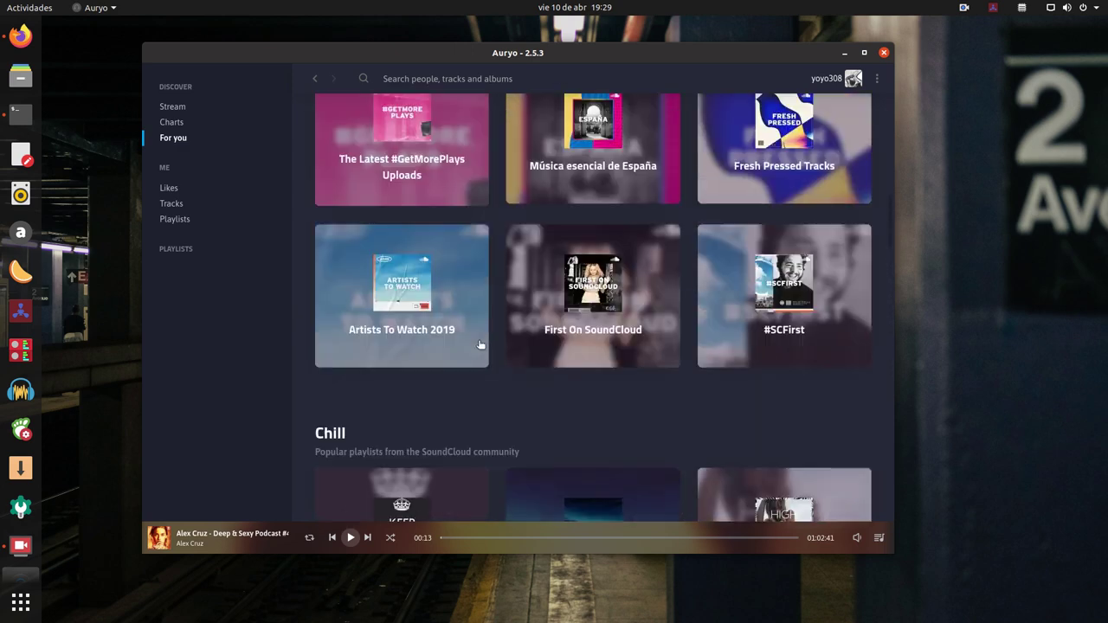
scroll(480, 344, up, 7)
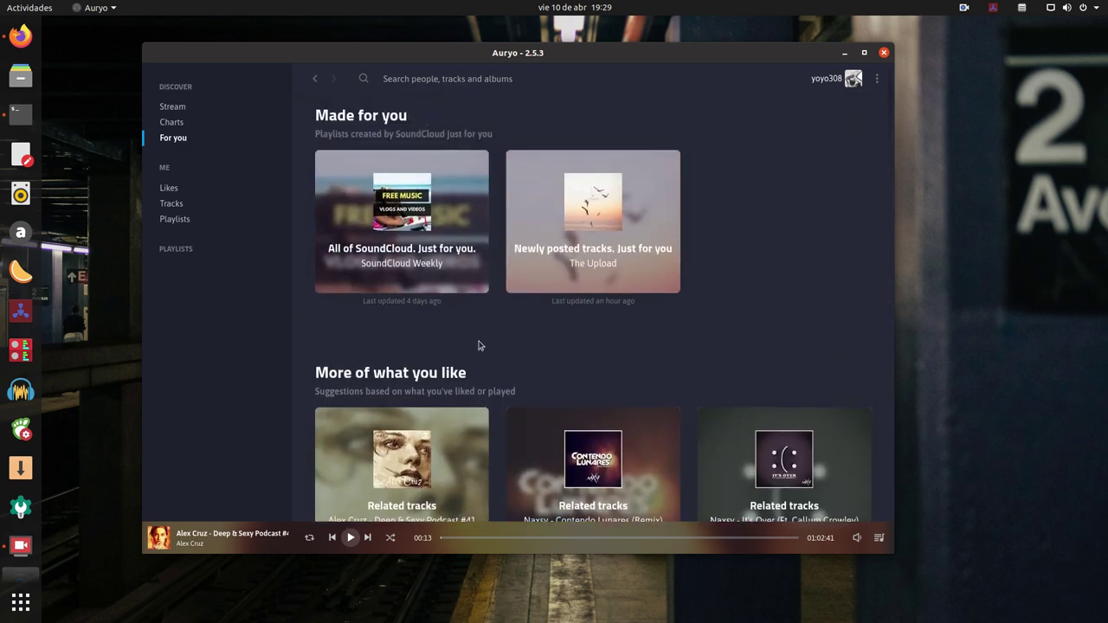
Browse the music genres in Charts, open the Latin chart and look through its top tracks
click(175, 126)
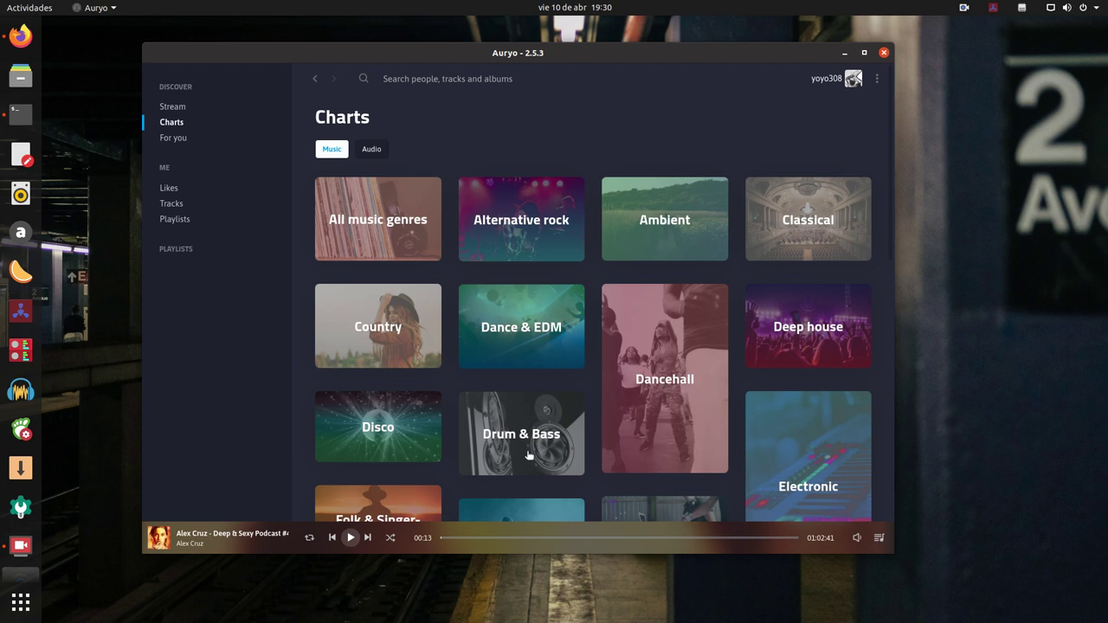
scroll(579, 367, down, 3)
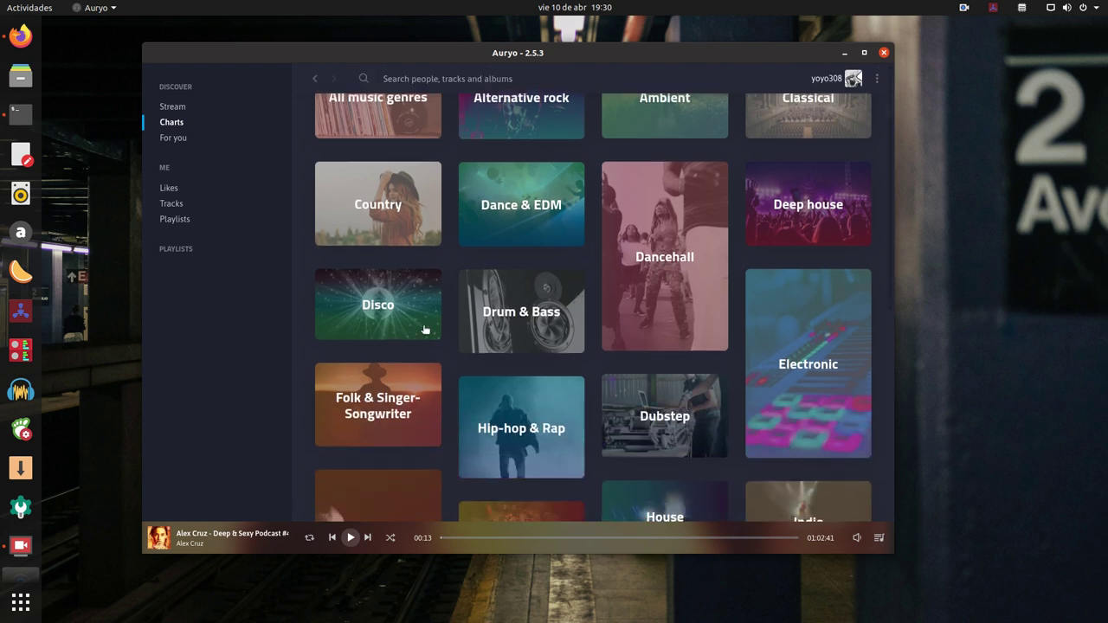
scroll(483, 318, down, 3)
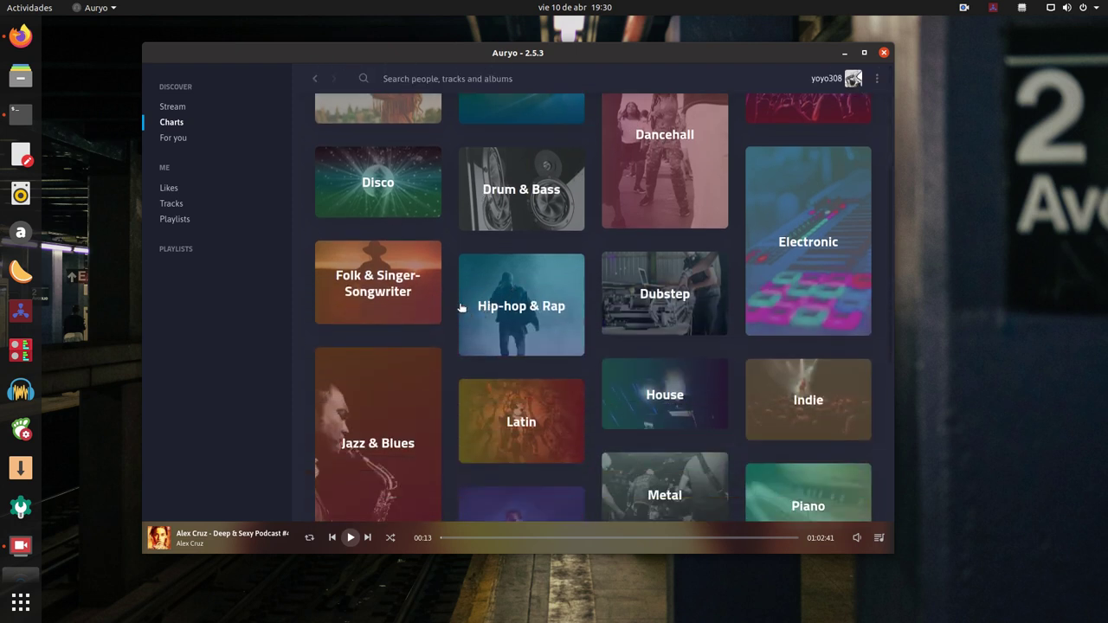
scroll(567, 404, down, 2)
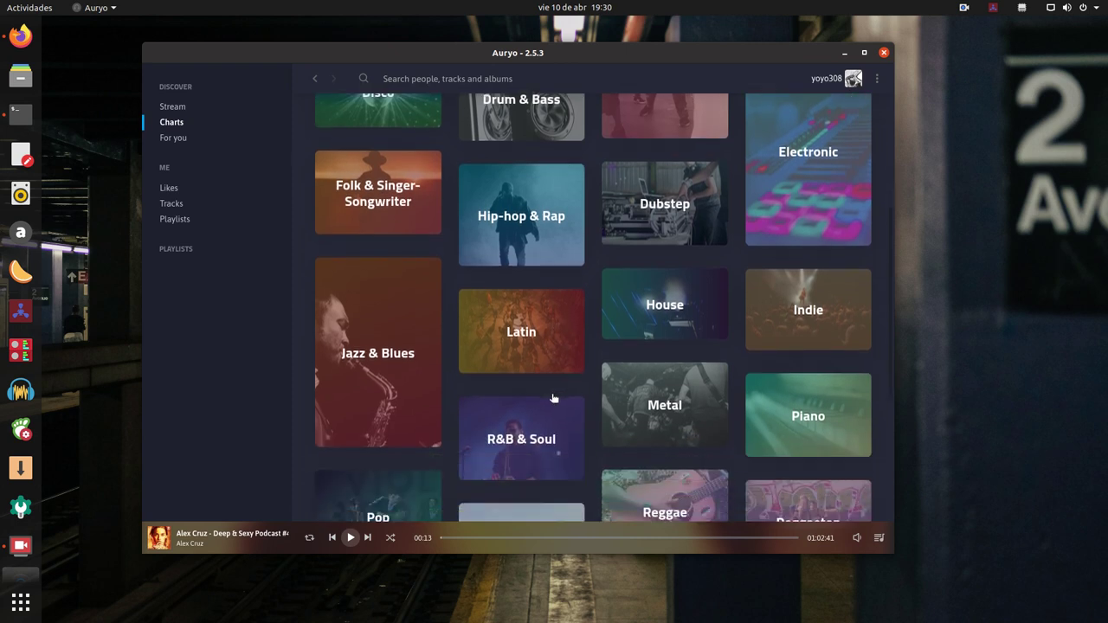
click(547, 364)
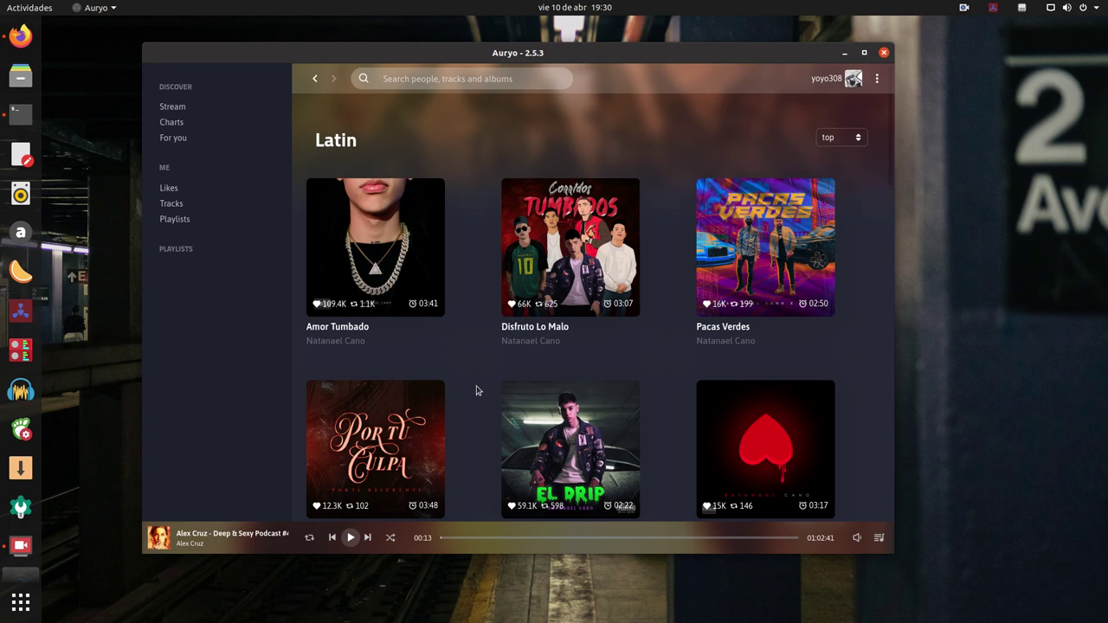
scroll(494, 378, down, 7)
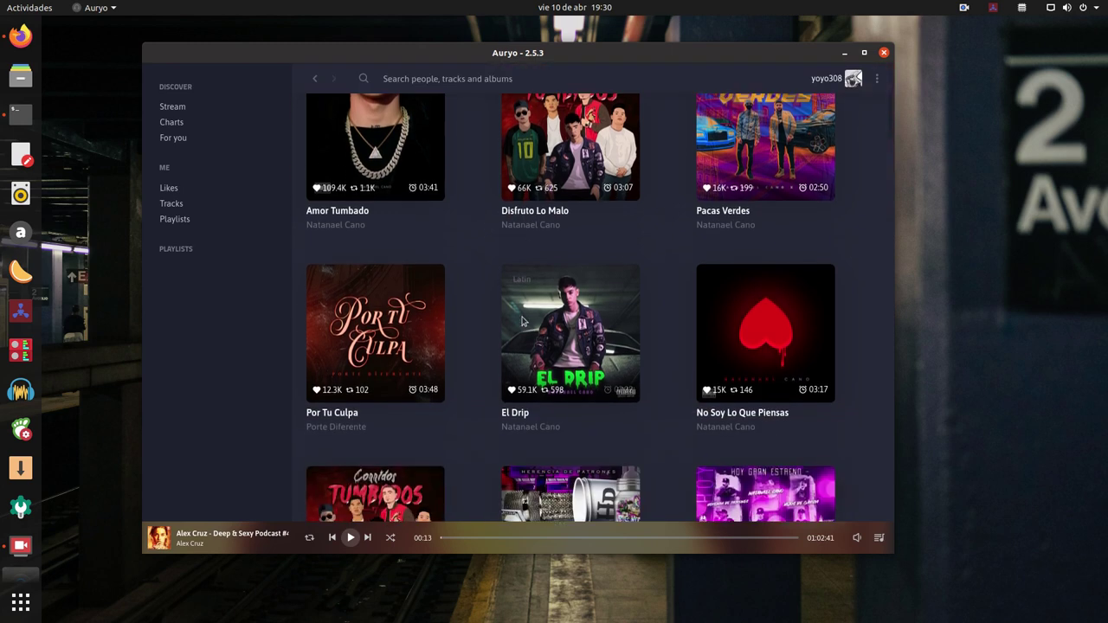
scroll(531, 231, down, 4)
scroll(530, 231, up, 7)
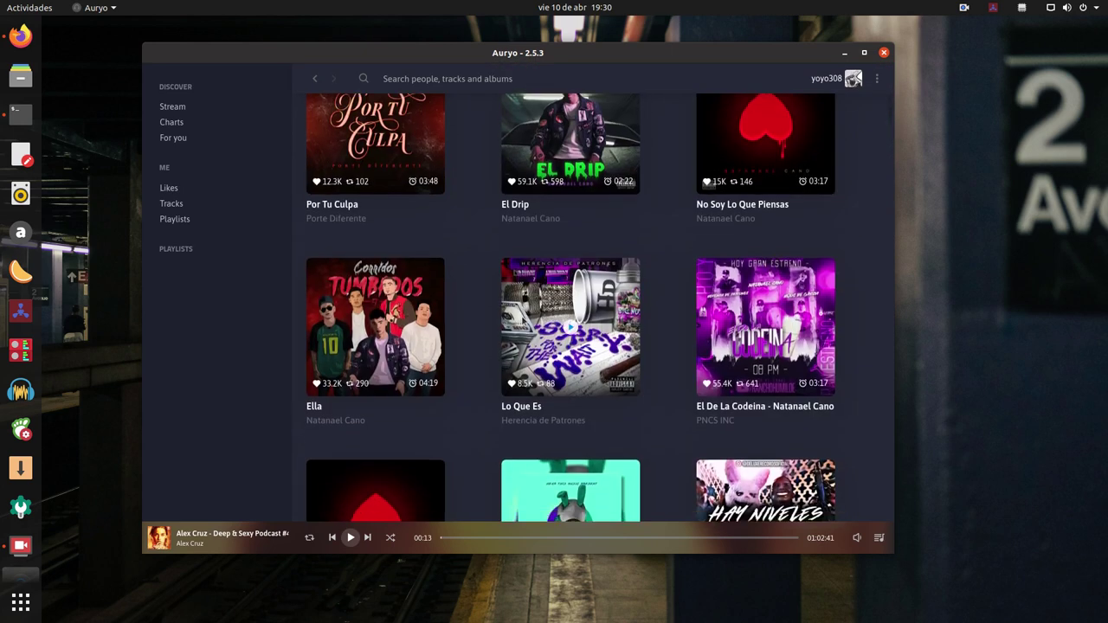
Go back to the genre charts, open the Disco chart and look through its top tracks
click(315, 80)
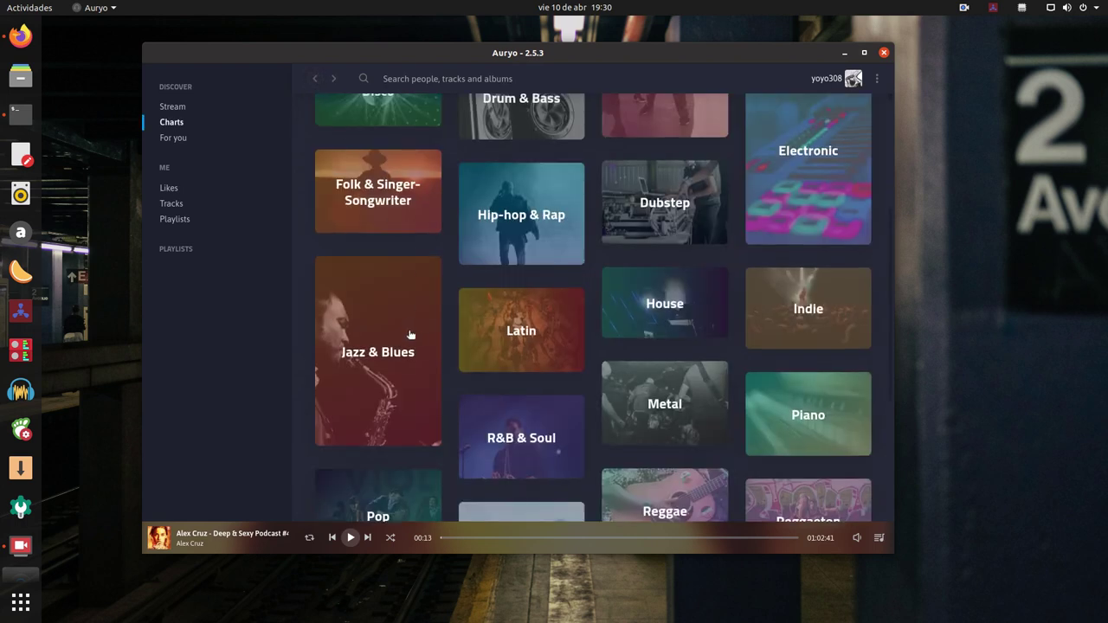
scroll(411, 327, up, 4)
click(416, 285)
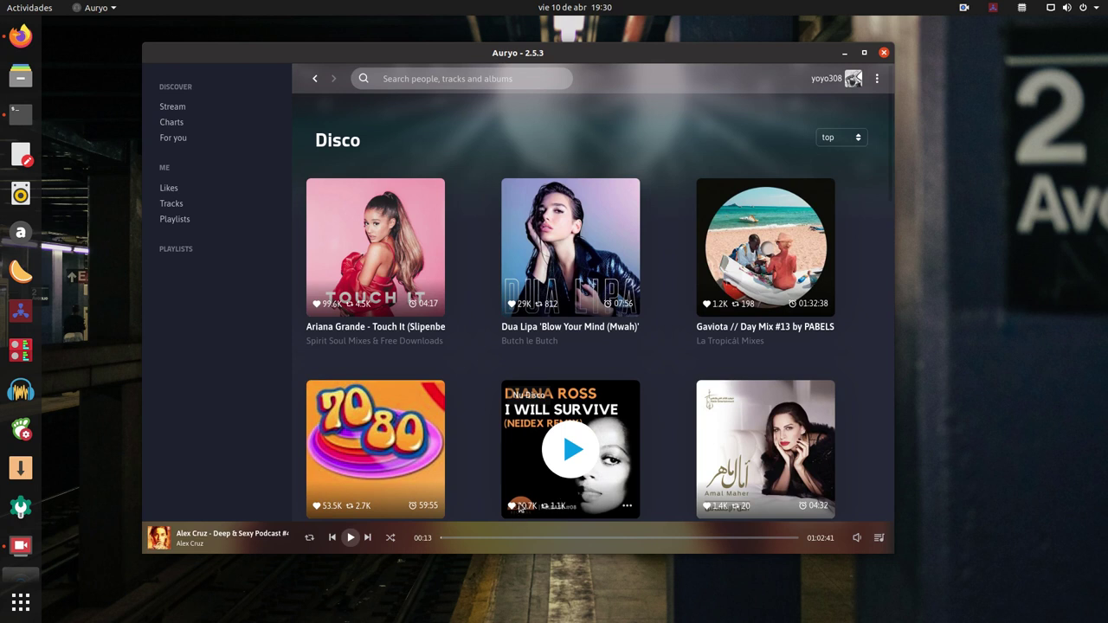
scroll(467, 476, down, 2)
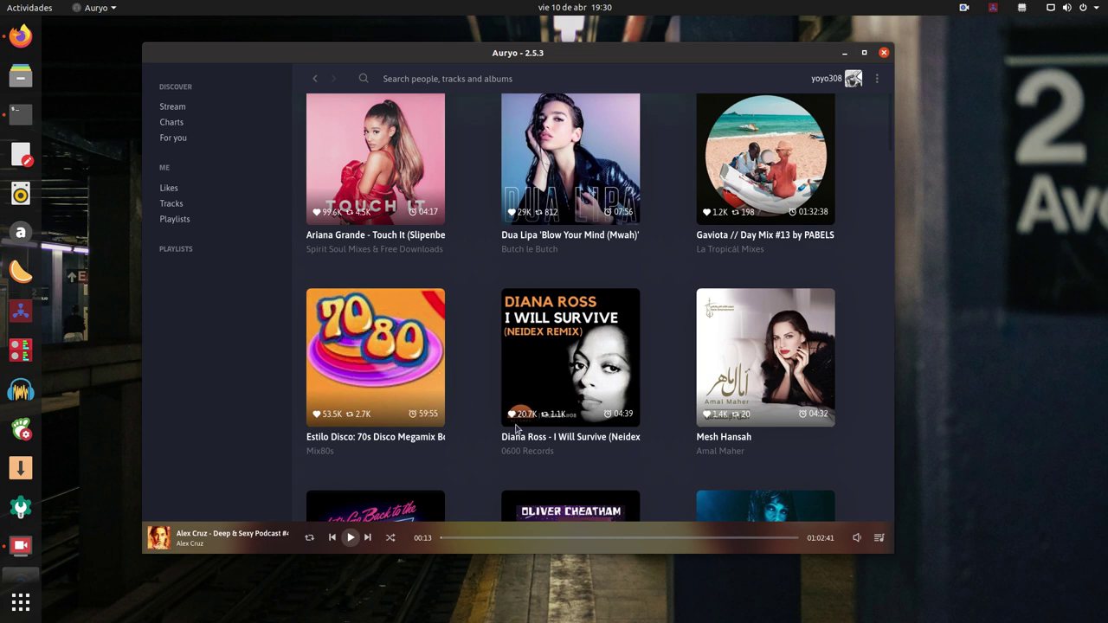
scroll(529, 498, down, 2)
scroll(528, 491, down, 3)
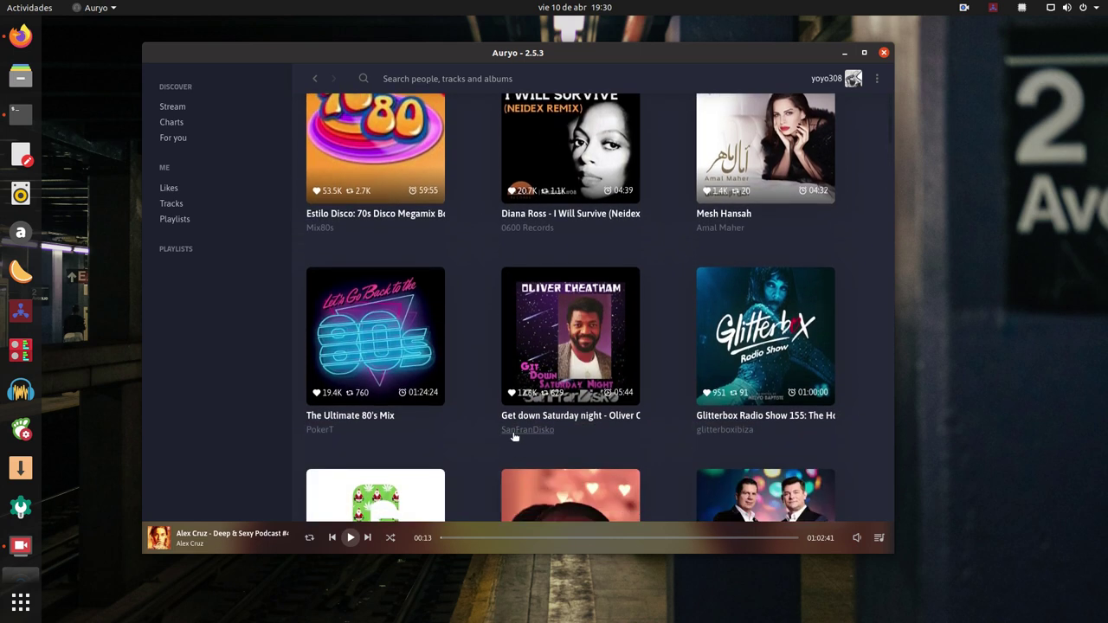
scroll(513, 436, up, 7)
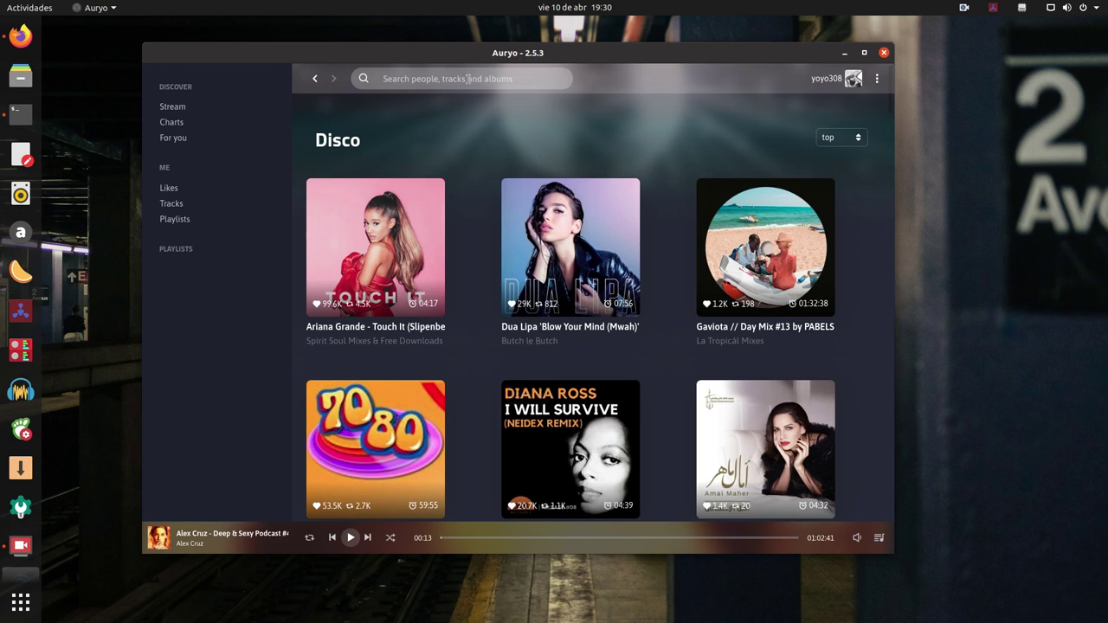
scroll(470, 260, down, 10)
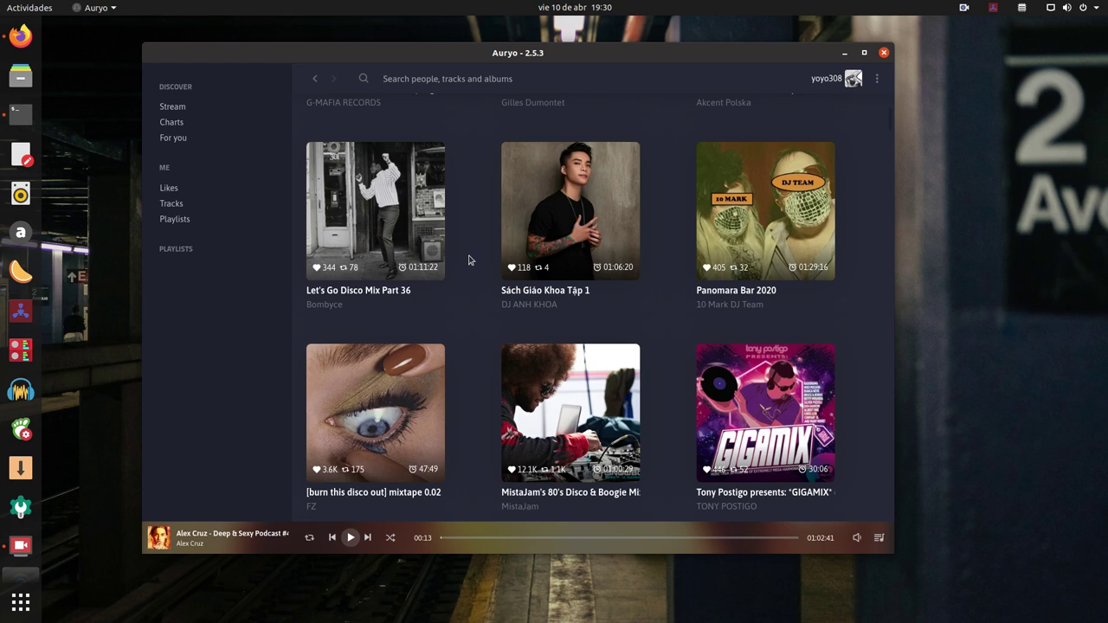
scroll(566, 362, up, 10)
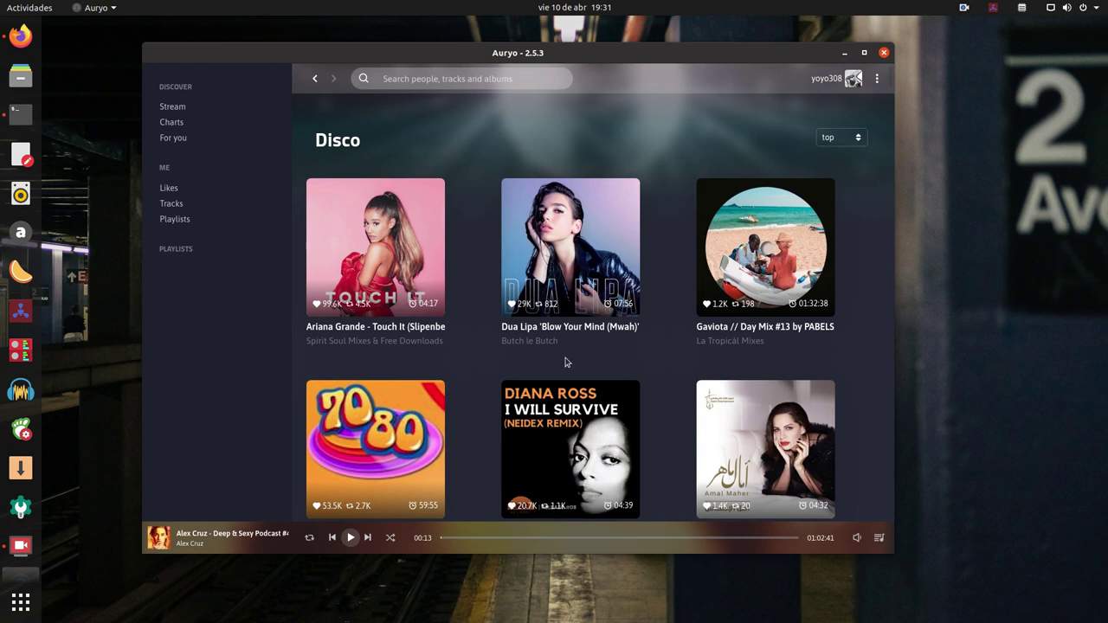
Move the Auryo window slightly across the desktop and minimize it
mouse_move(553, 310)
drag(596, 56, 620, 62)
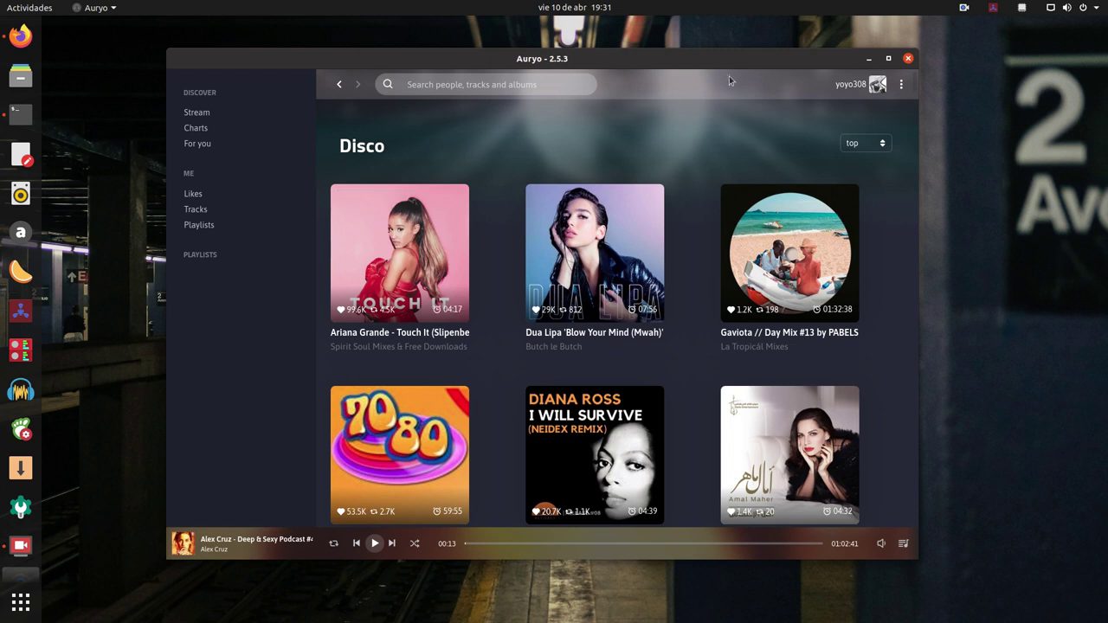
drag(694, 59, 719, 80)
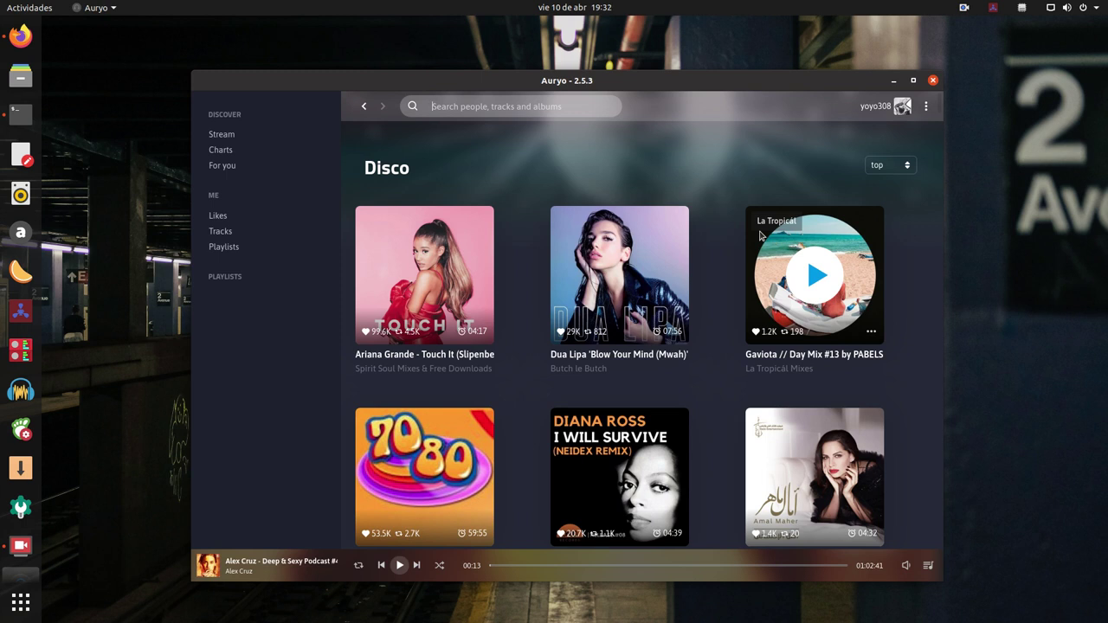
click(892, 82)
Switch to Rhythmbox, open its SoundCloud source and search it for "latino"
click(20, 194)
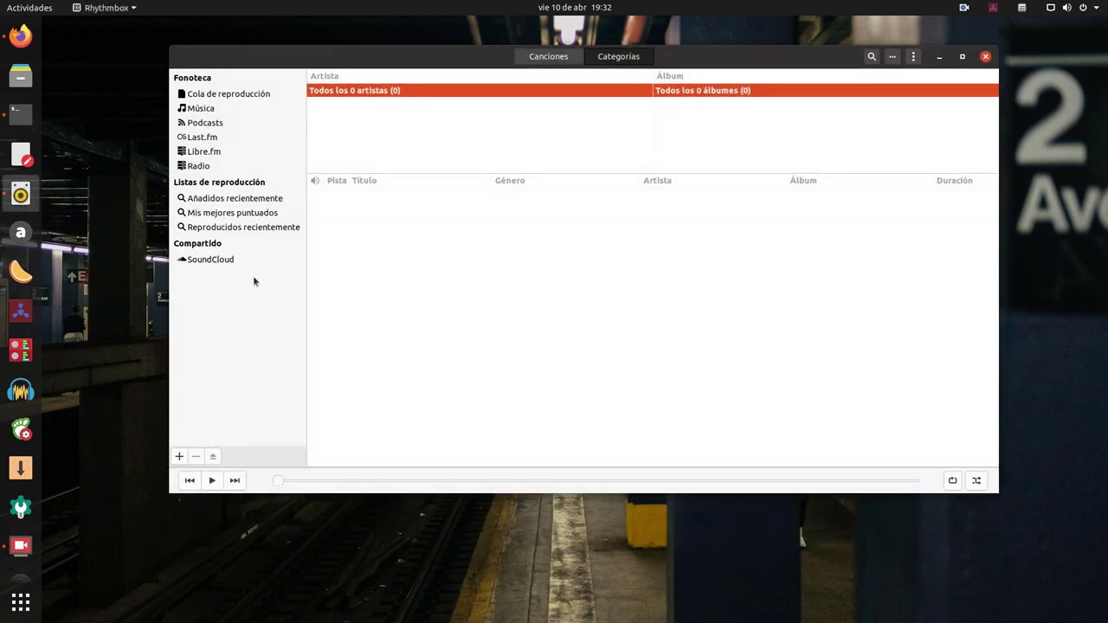
click(247, 260)
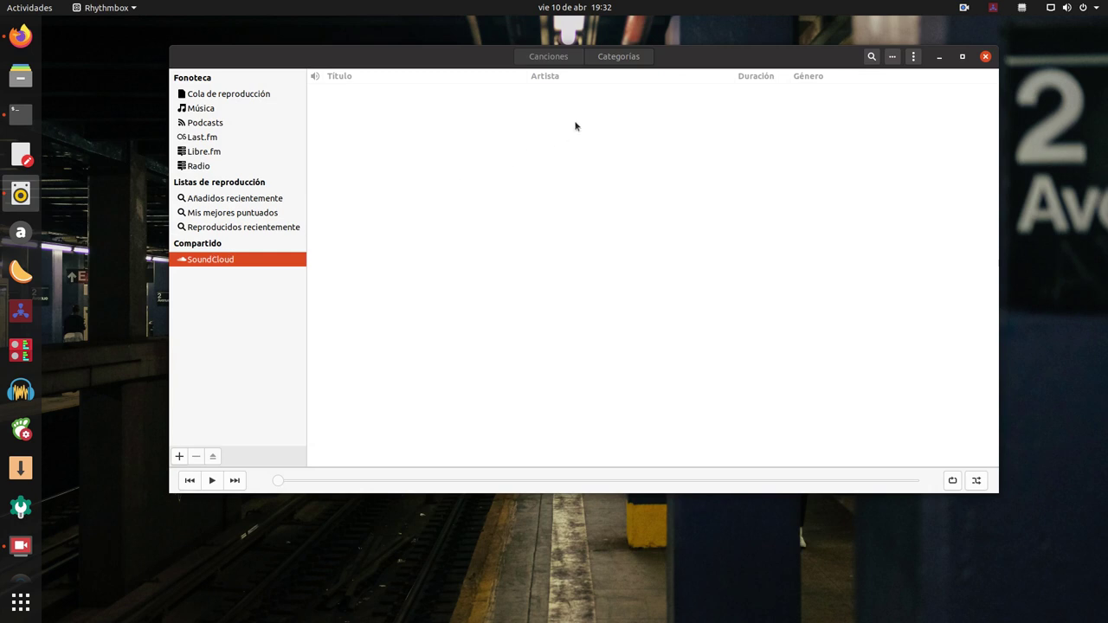
click(872, 56)
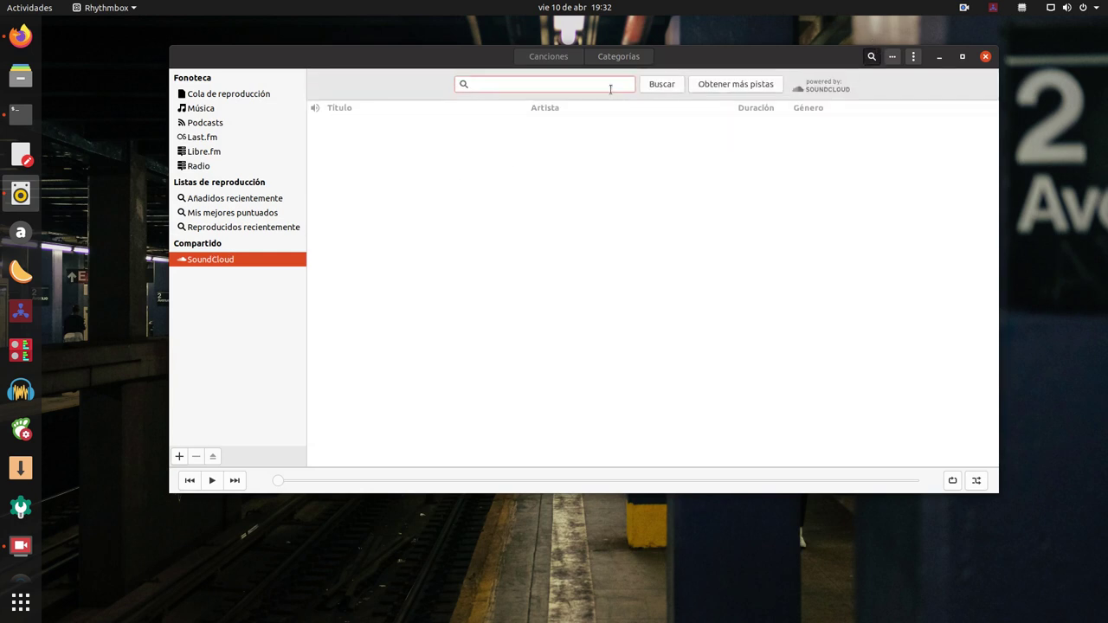
text(latino)
key(Return)
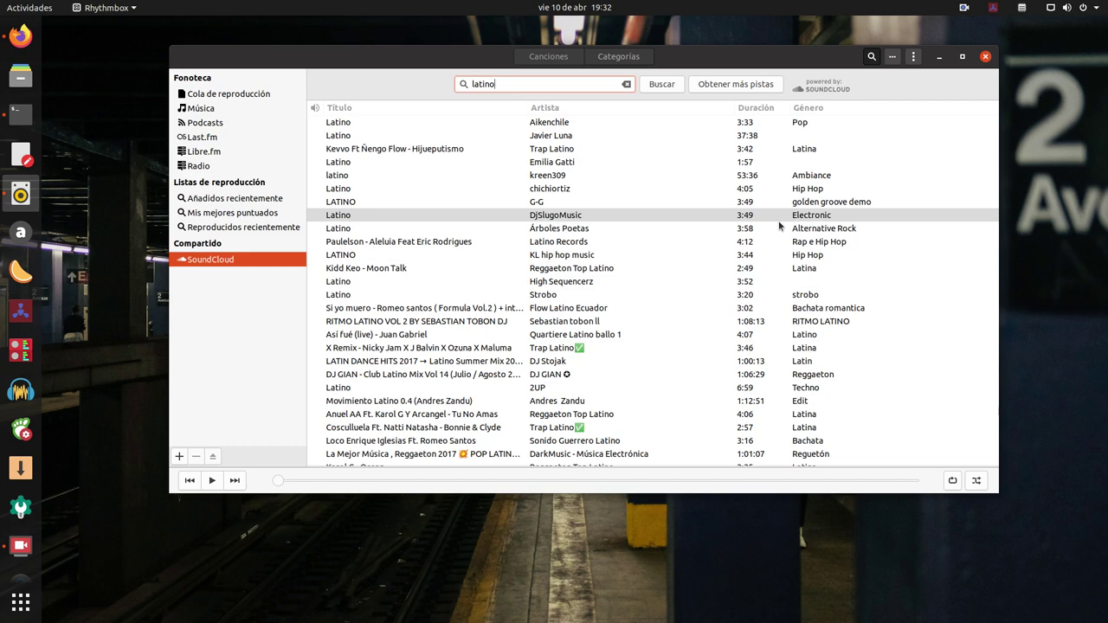
Minimize Rhythmbox, bring up the SimpleScreenRecorder window and switch to the Terminal
click(940, 56)
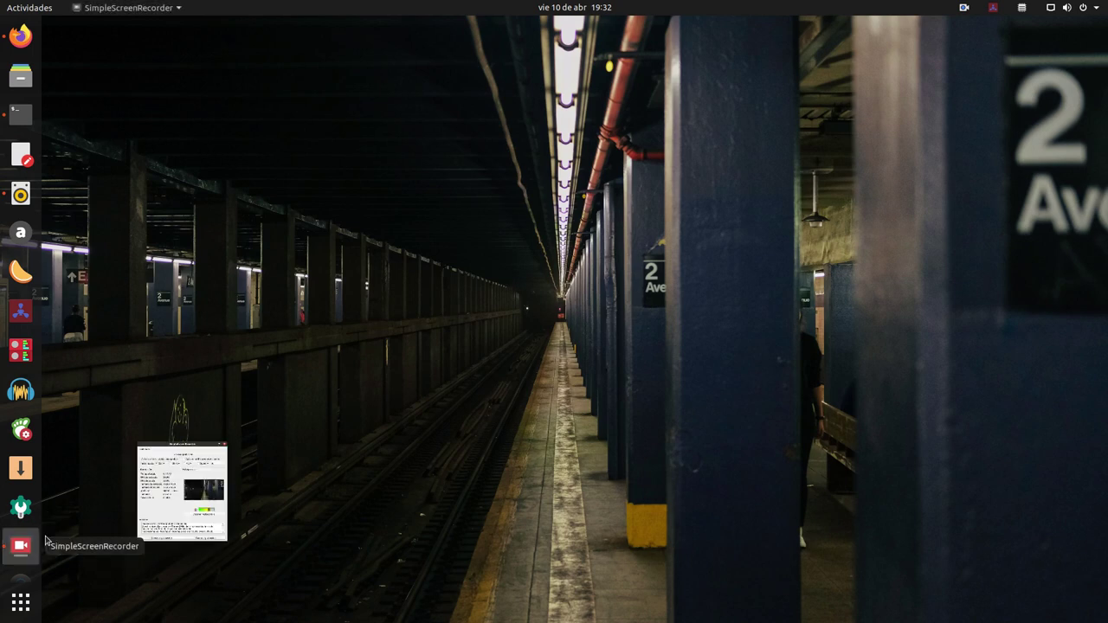
click(32, 547)
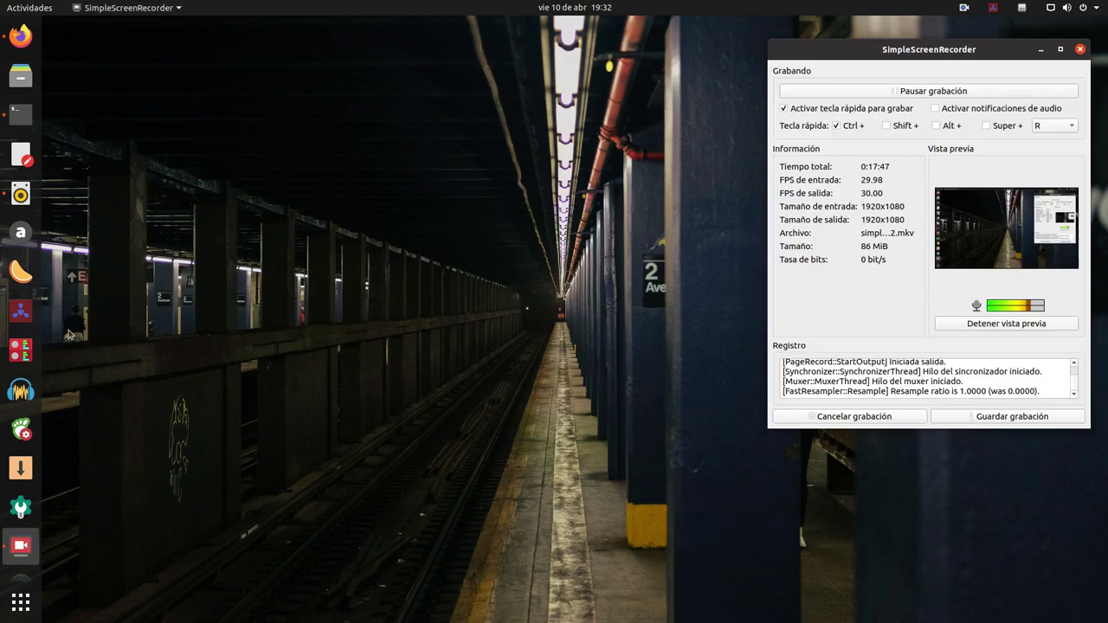
click(21, 113)
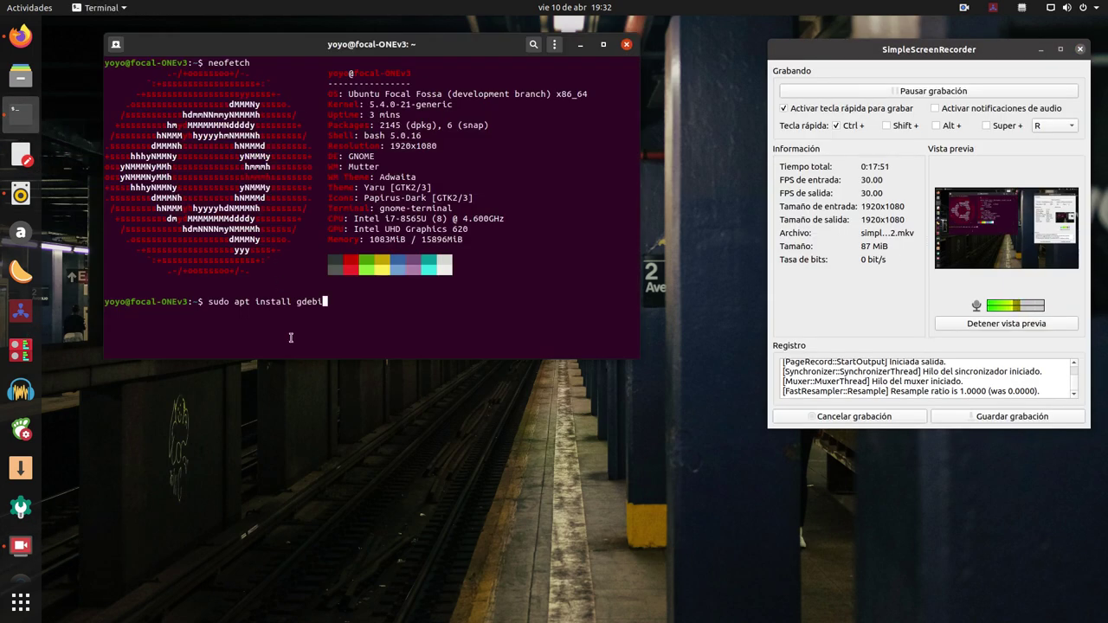